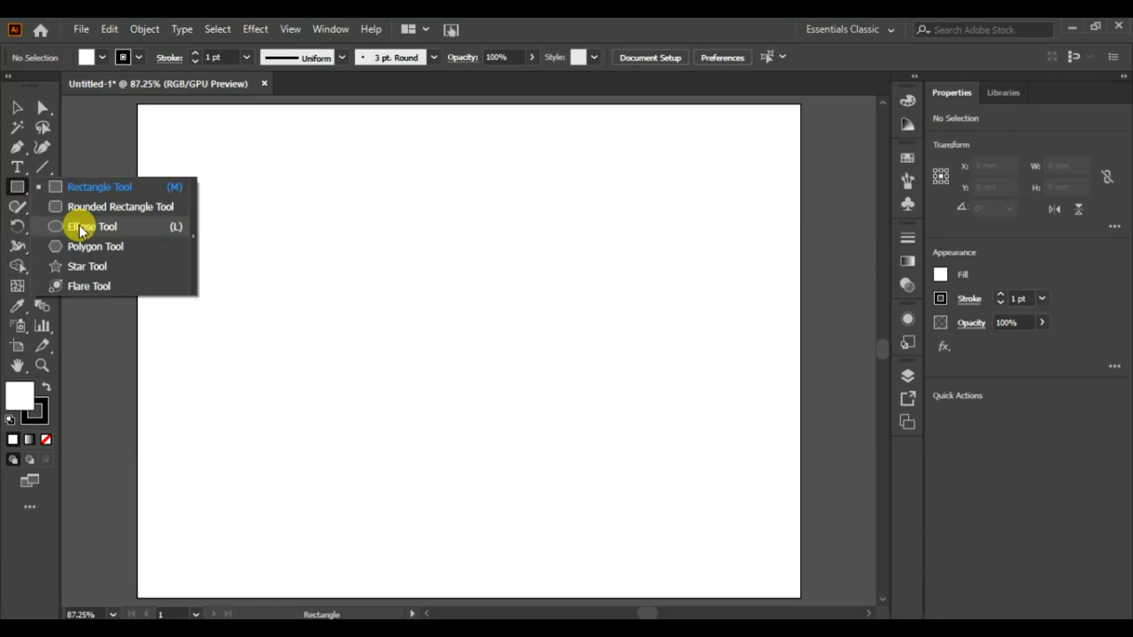
Draw a circle about 111 mm in diameter on the artboard with no fill and a 14 pt black stroke
drag(468, 351, 655, 499)
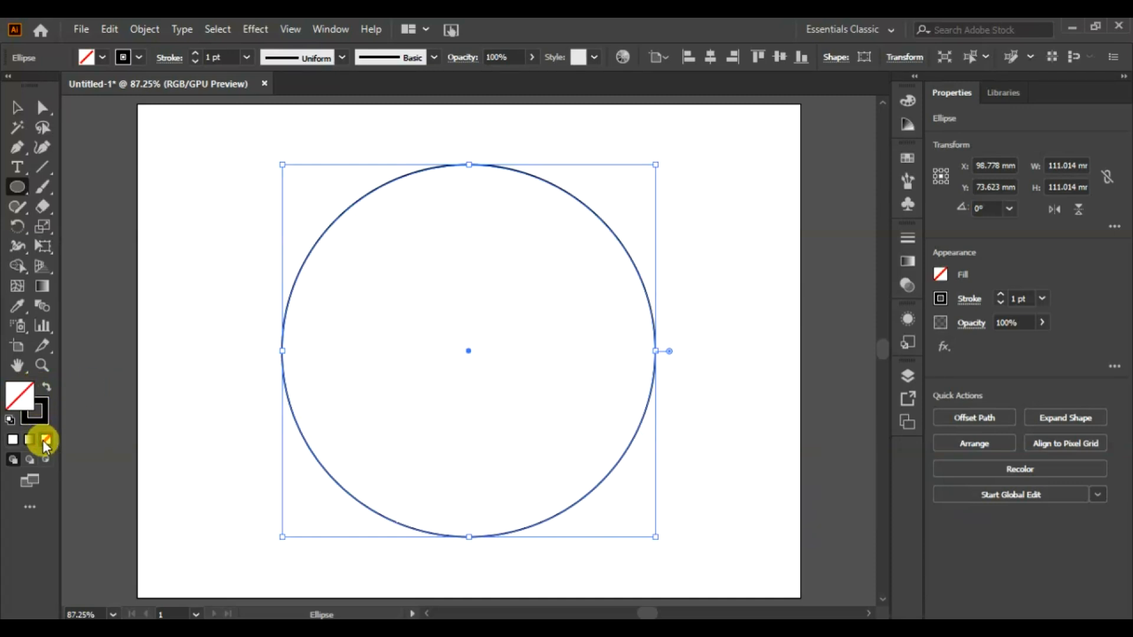
click(42, 404)
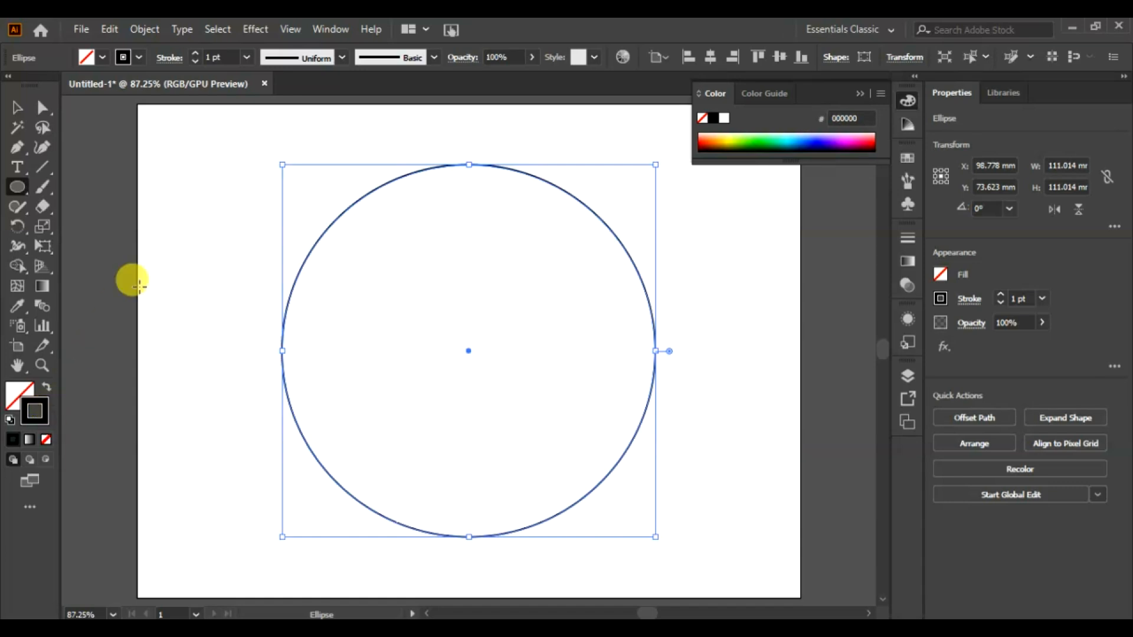
click(195, 54)
click(195, 54)
click(195, 54)
click(195, 54)
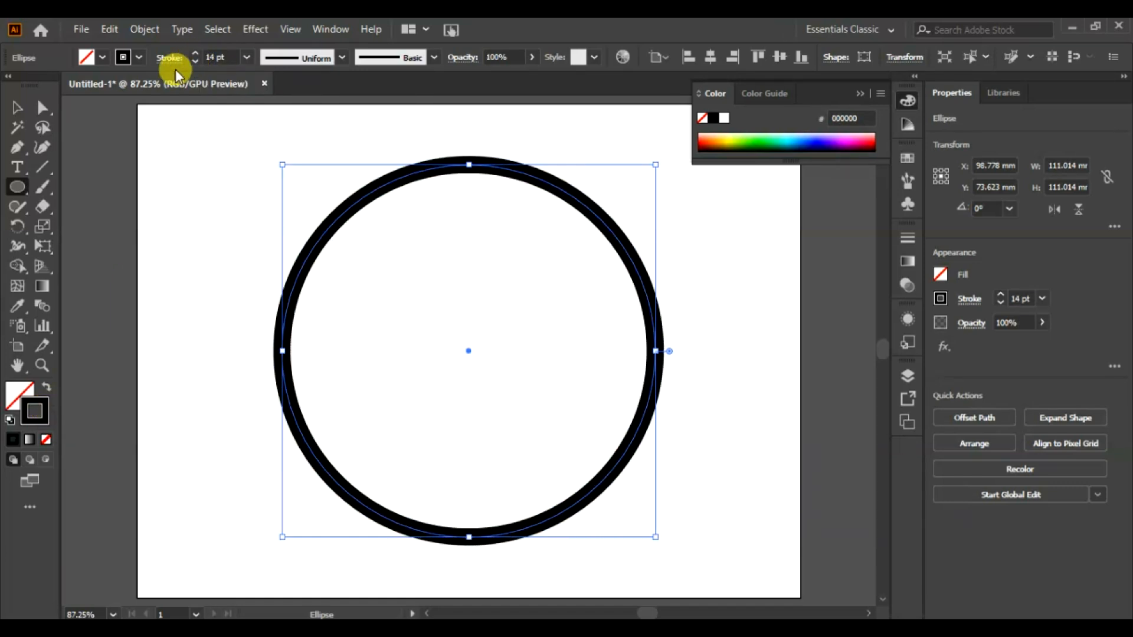
click(17, 111)
click(237, 232)
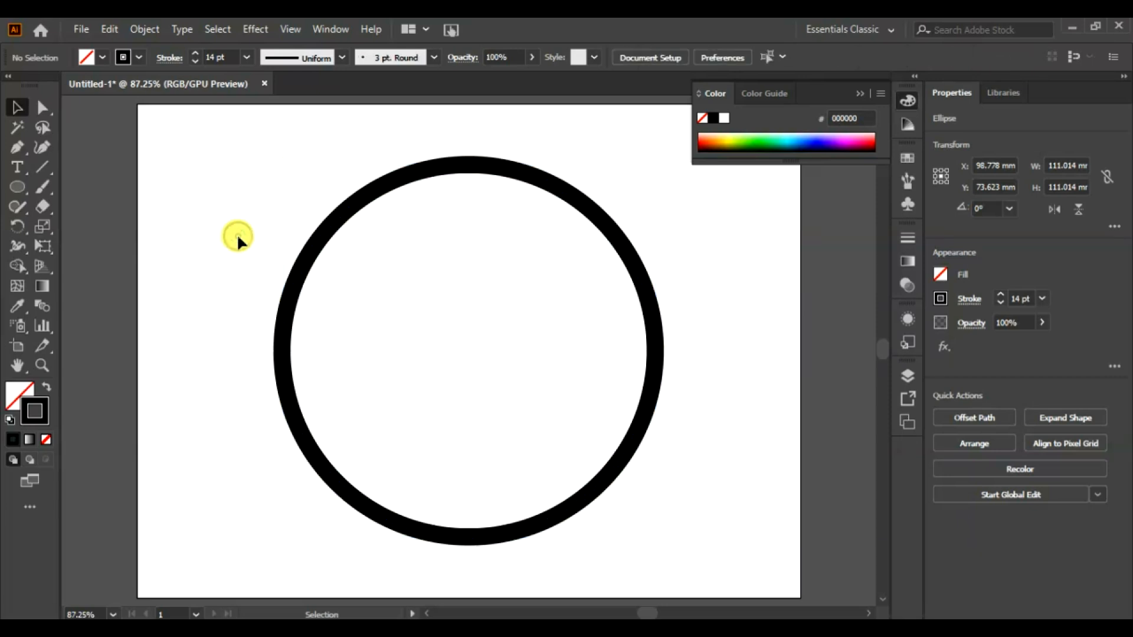
Offset the circle's path by -7 mm to create a second ring inside it
click(302, 273)
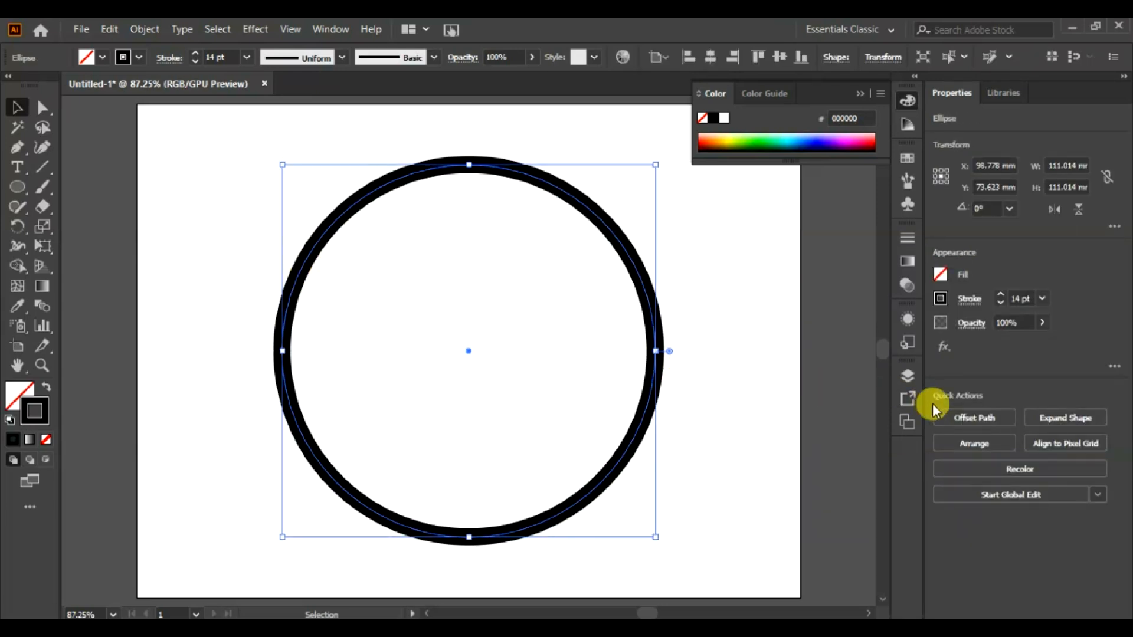
click(963, 414)
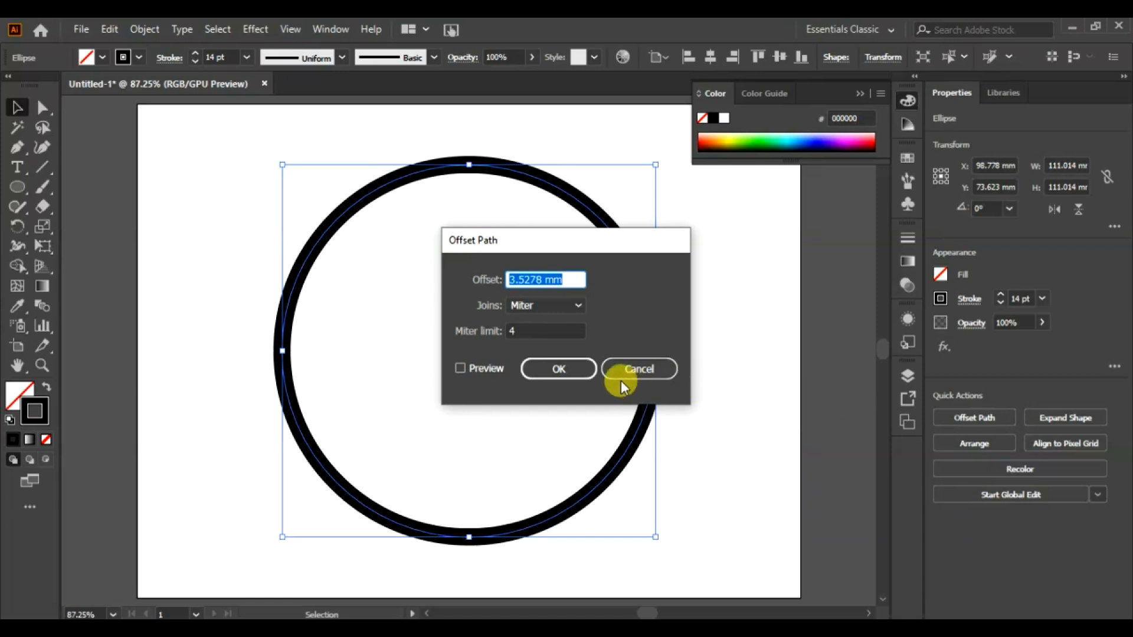
click(460, 369)
drag(509, 279, 569, 279)
text(-3)
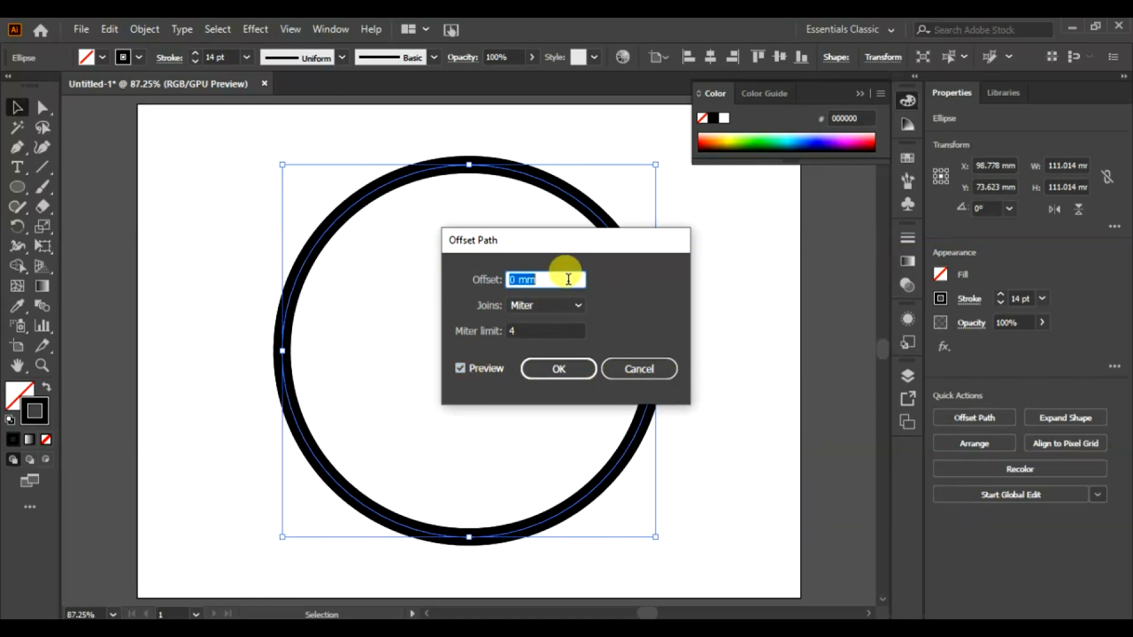
key(Down)
key(Down)
key(Down)
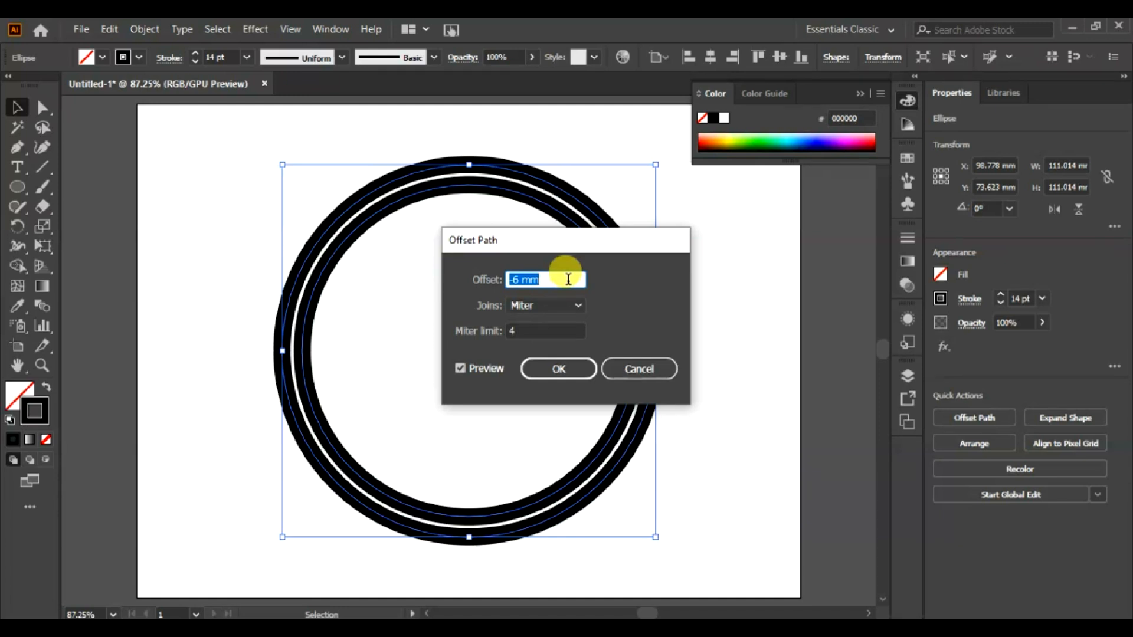
key(Down)
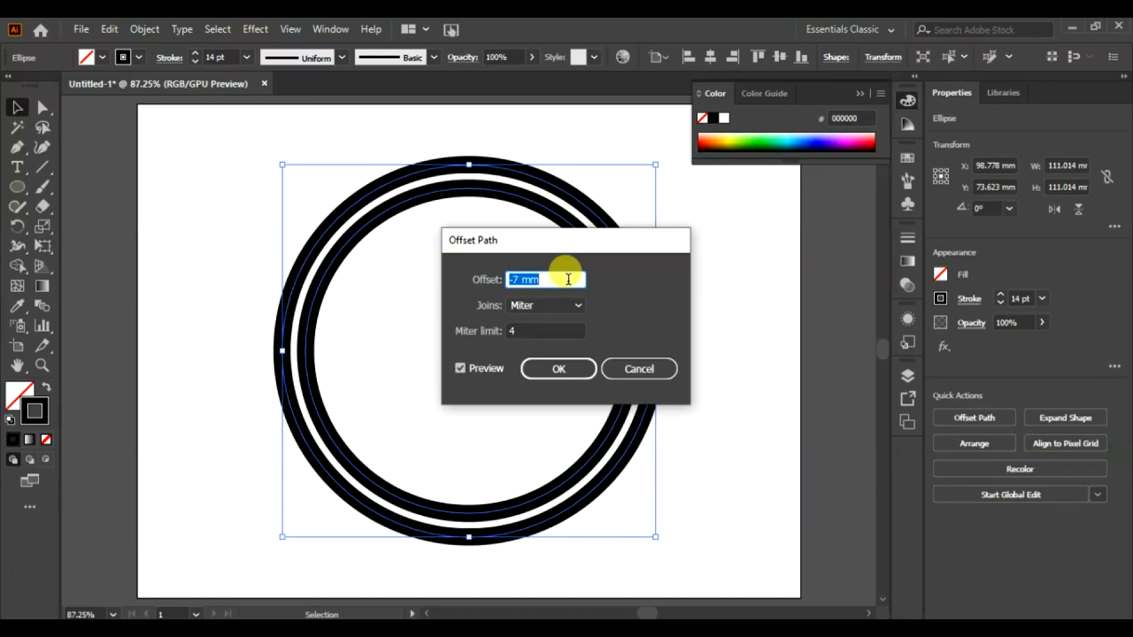
click(577, 370)
click(686, 330)
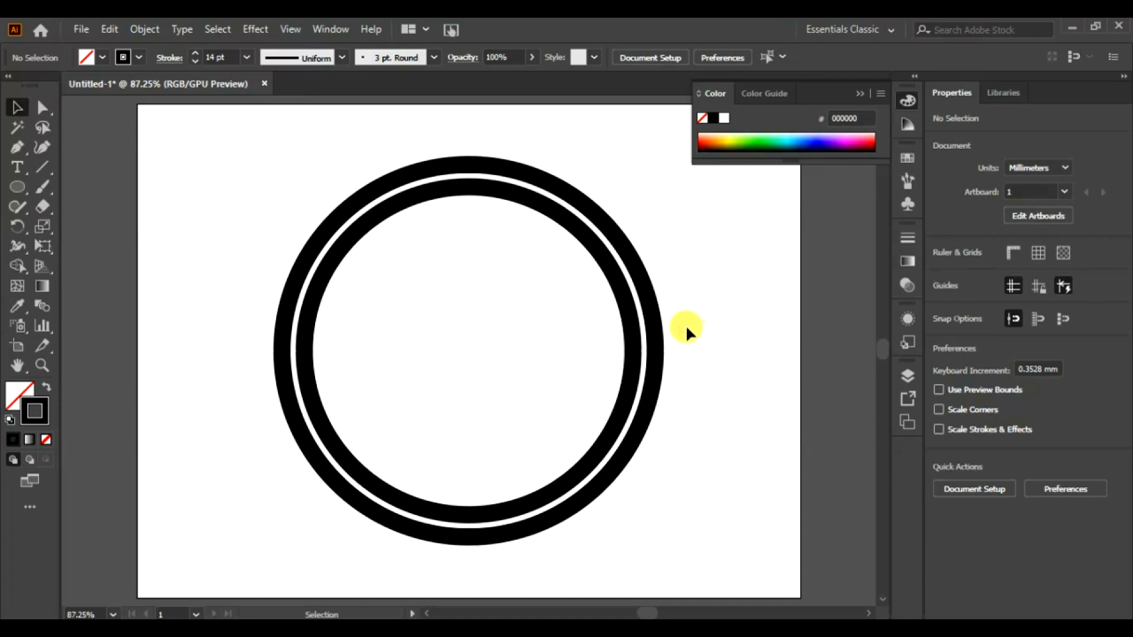
Offset the inner ring's path by -7 mm to add a third concentric ring
click(624, 293)
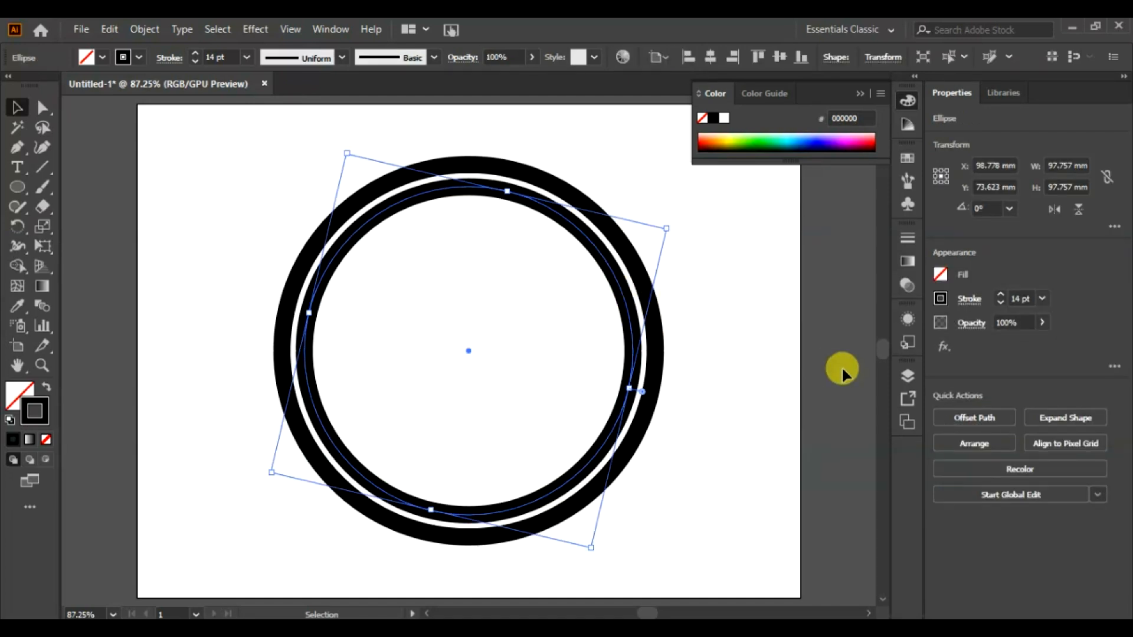
click(974, 417)
click(477, 370)
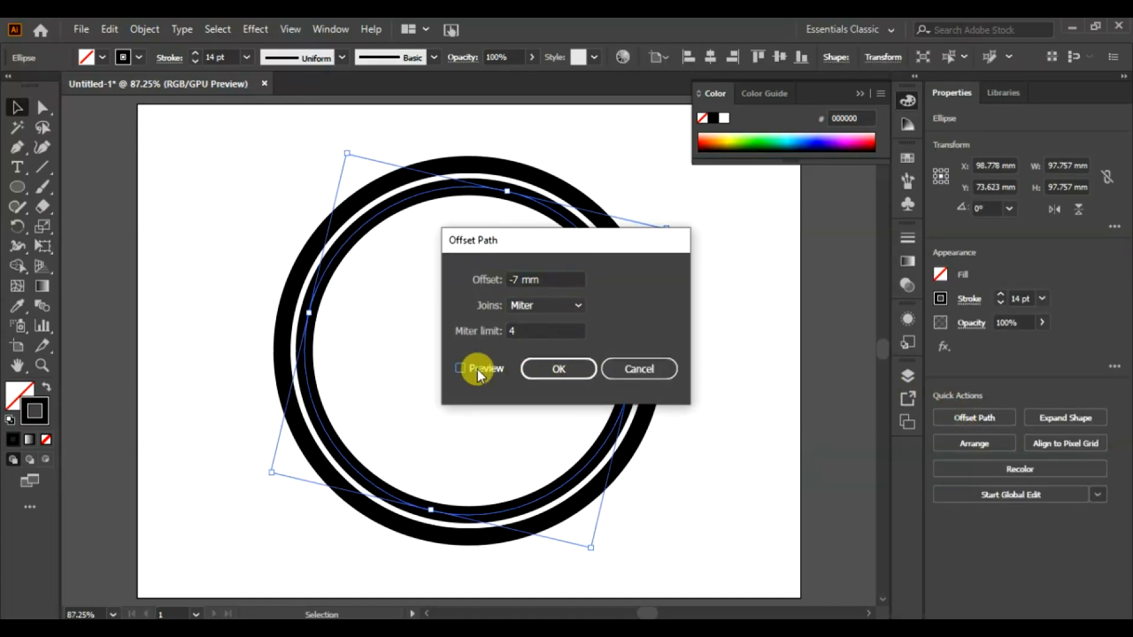
click(558, 369)
Reduce the third ring's stroke weight to 6 pt
click(197, 61)
click(196, 61)
click(197, 61)
click(196, 61)
click(196, 61)
click(196, 62)
click(197, 62)
click(197, 62)
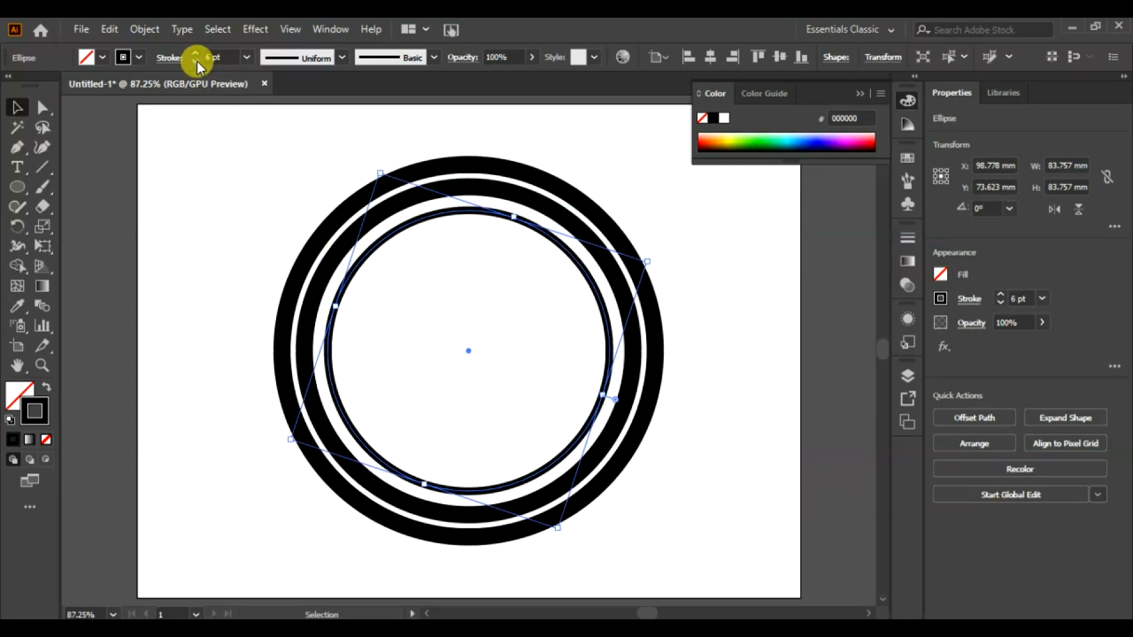
click(254, 173)
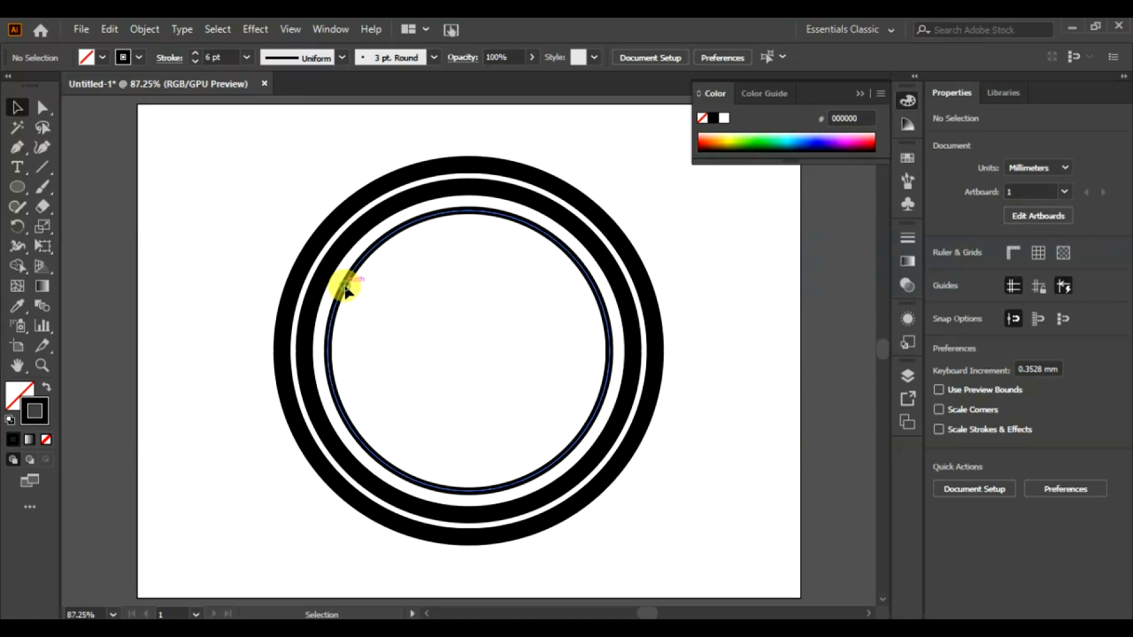
Offset the 6 pt ring's path by -14 mm to create a smaller ring inside it
click(346, 291)
click(958, 422)
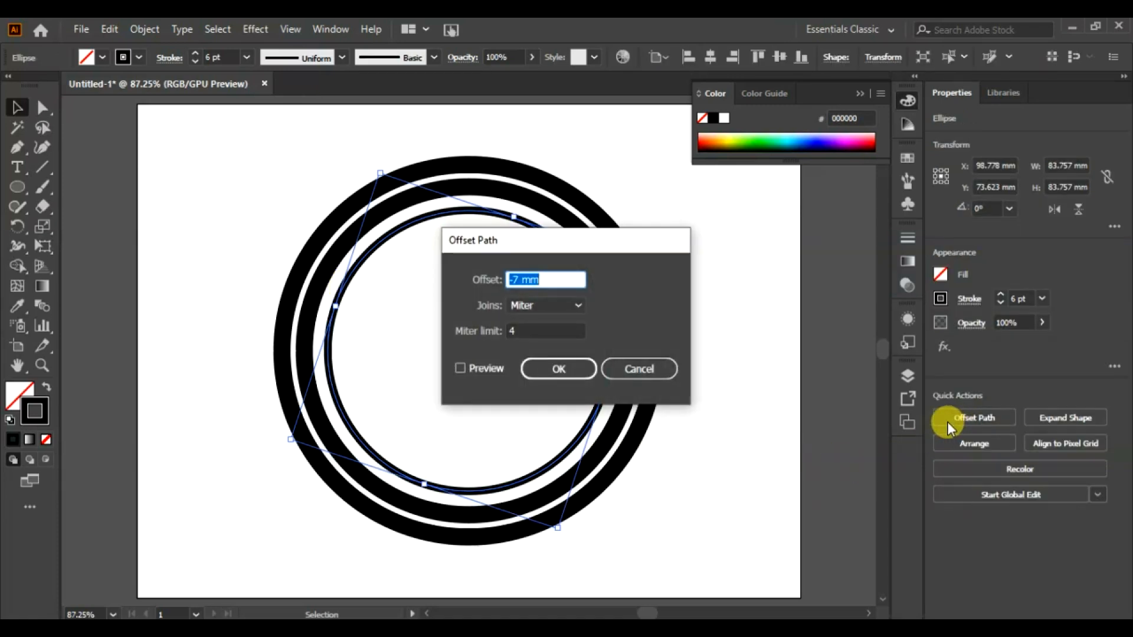
click(460, 369)
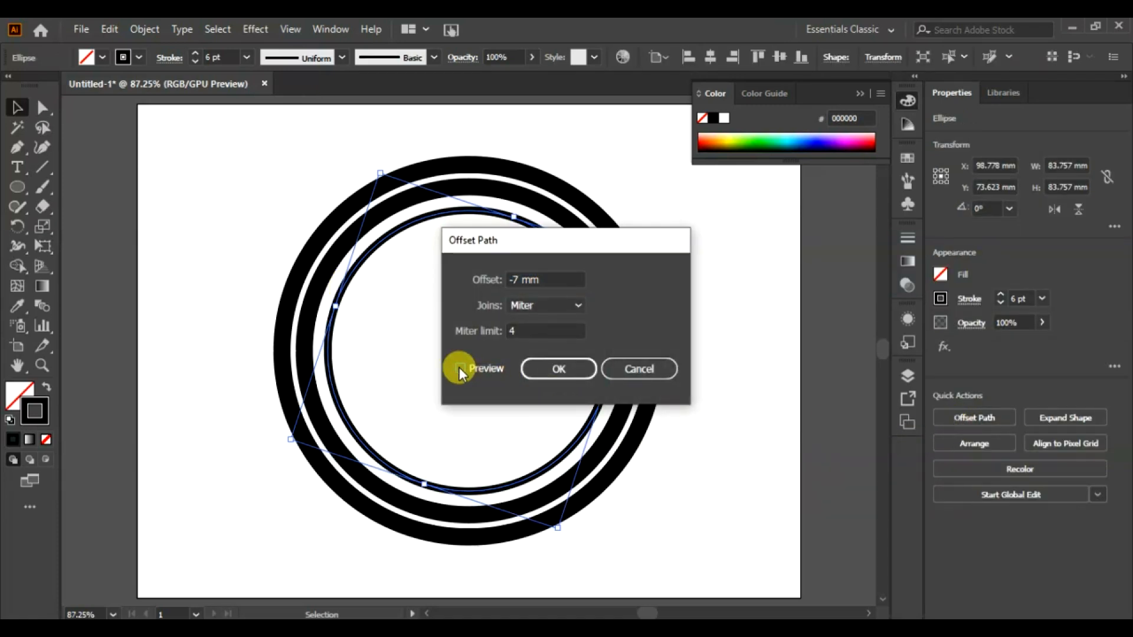
scroll(564, 279, down, 7)
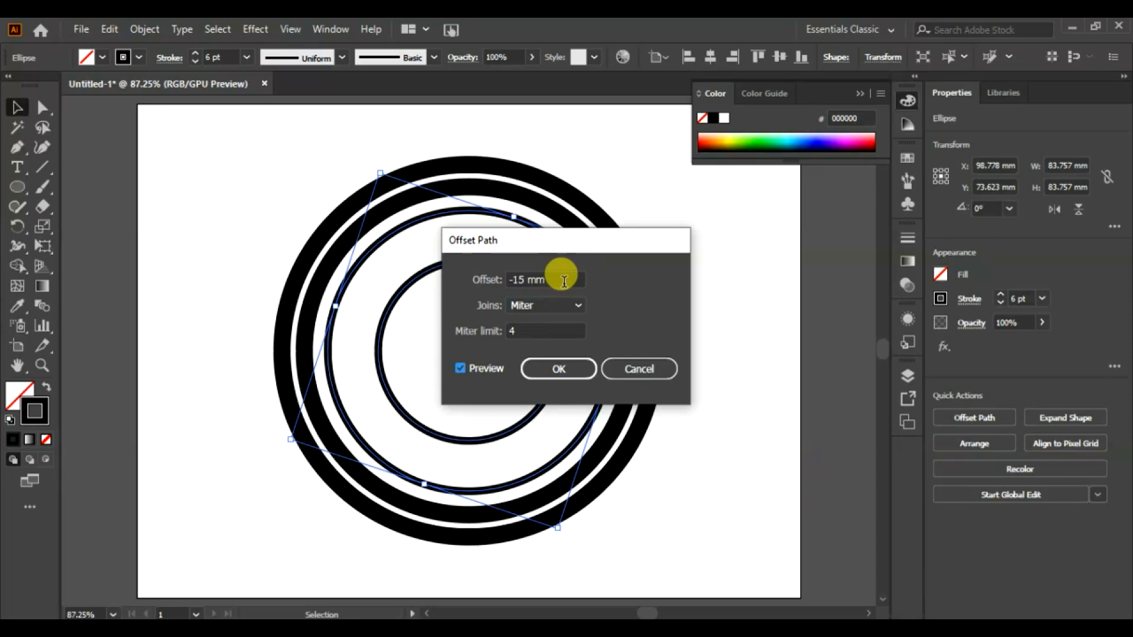
click(557, 370)
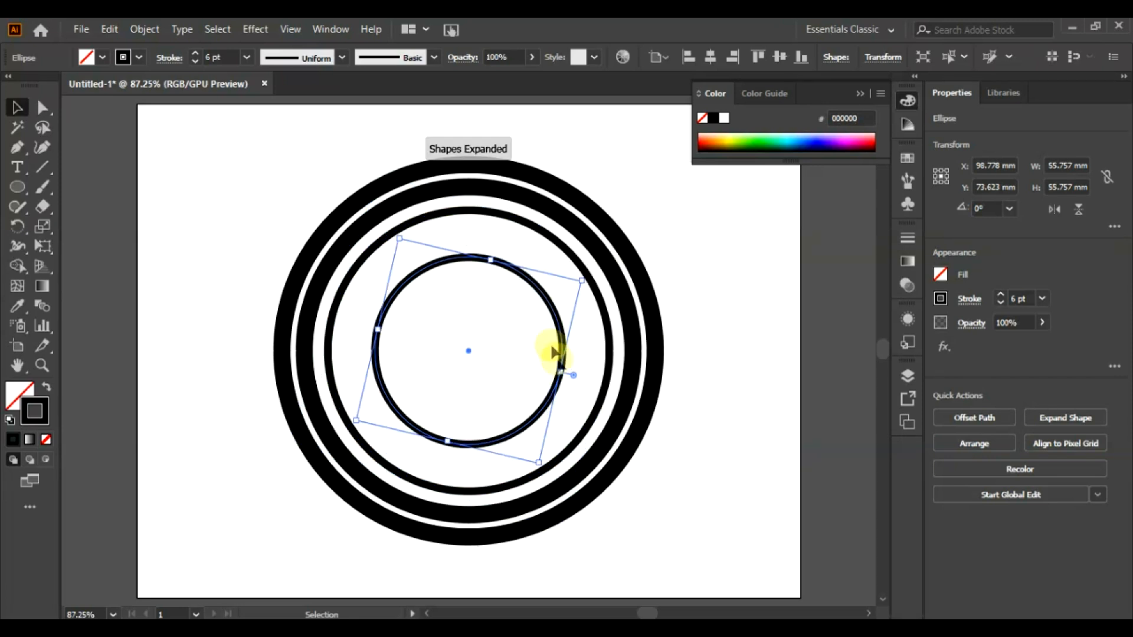
Set the smallest ring's stroke weight to 3 pt
click(195, 61)
click(195, 54)
click(195, 54)
click(196, 53)
click(195, 54)
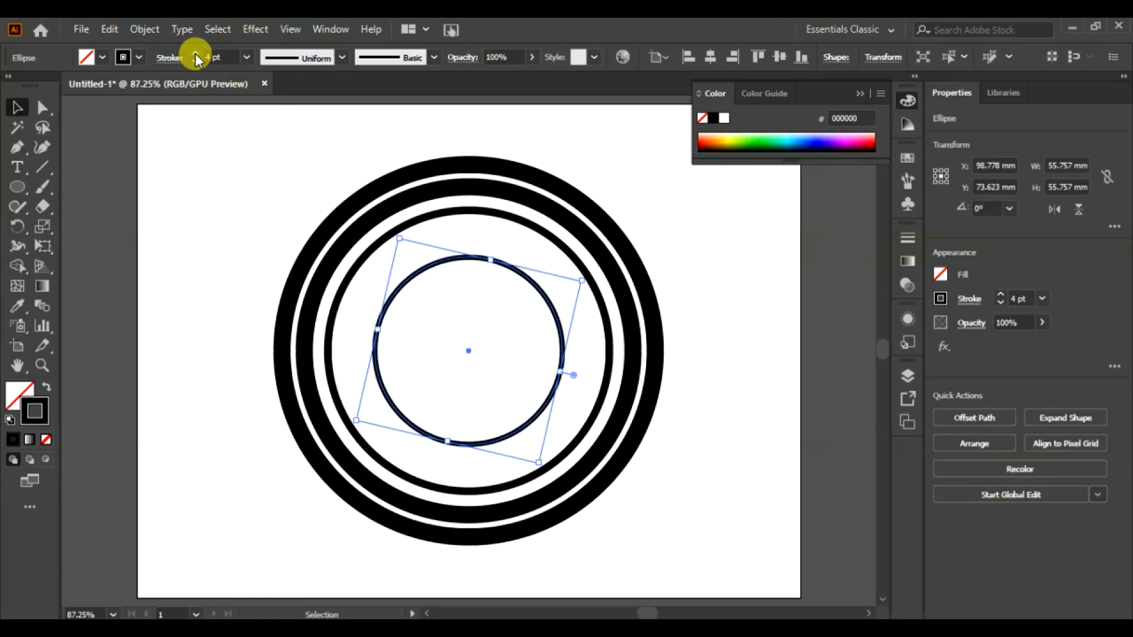
click(195, 61)
click(235, 227)
Offset the 3 pt ring's path by -3 mm and swap the new innermost circle's fill and stroke to make it solid black
click(435, 261)
click(971, 417)
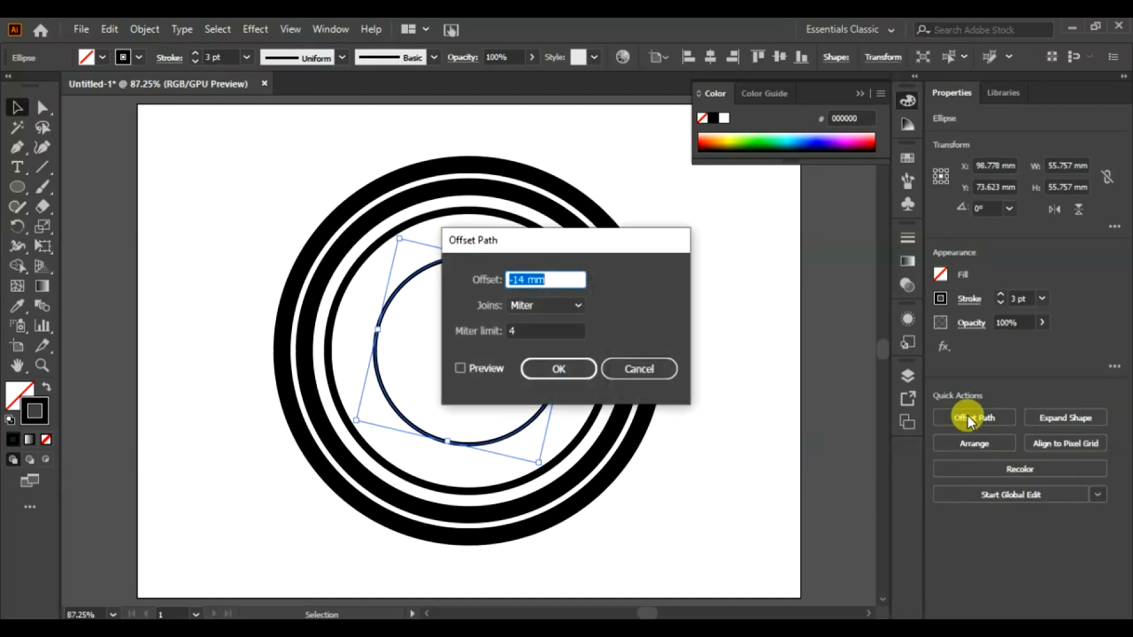
click(462, 367)
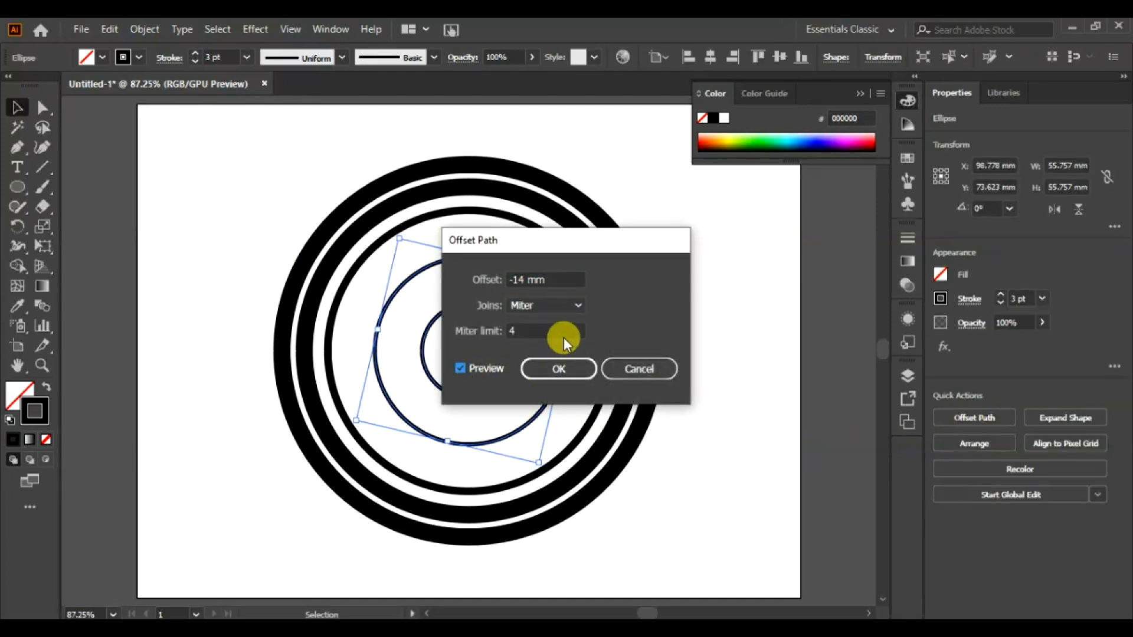
scroll(554, 279, up, 2)
scroll(555, 278, up, 8)
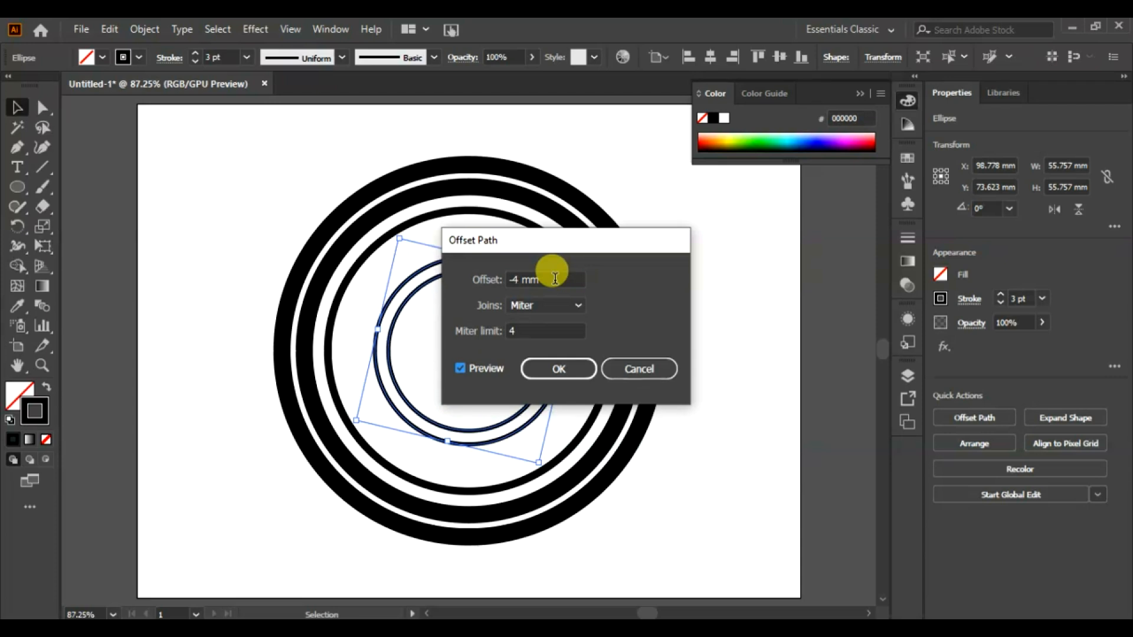
scroll(554, 279, up, 1)
click(559, 368)
click(724, 277)
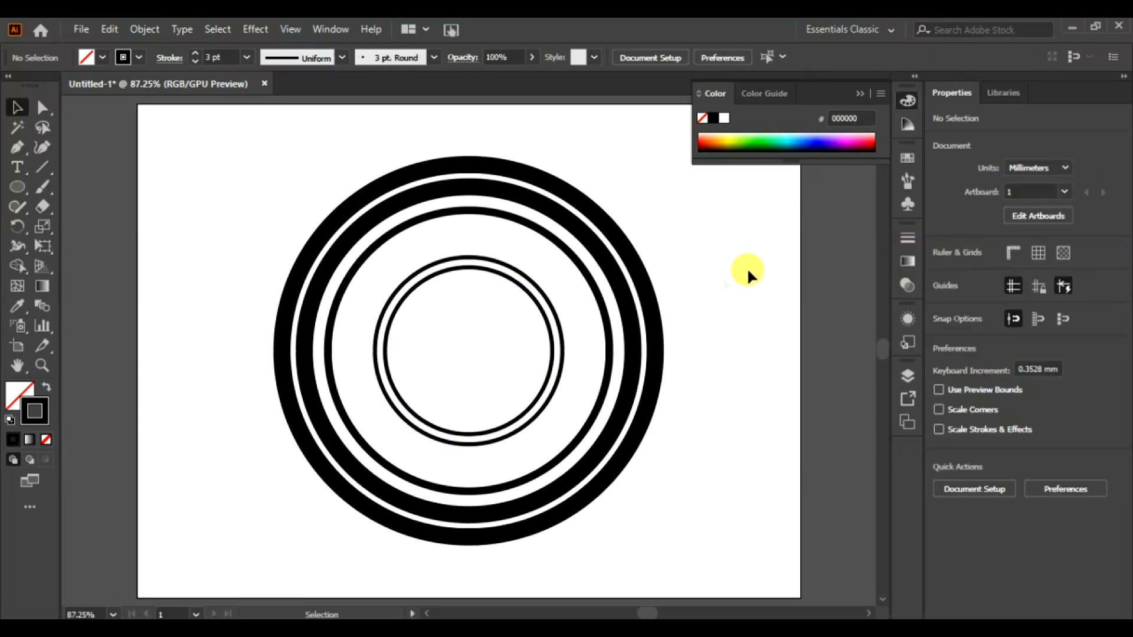
click(487, 272)
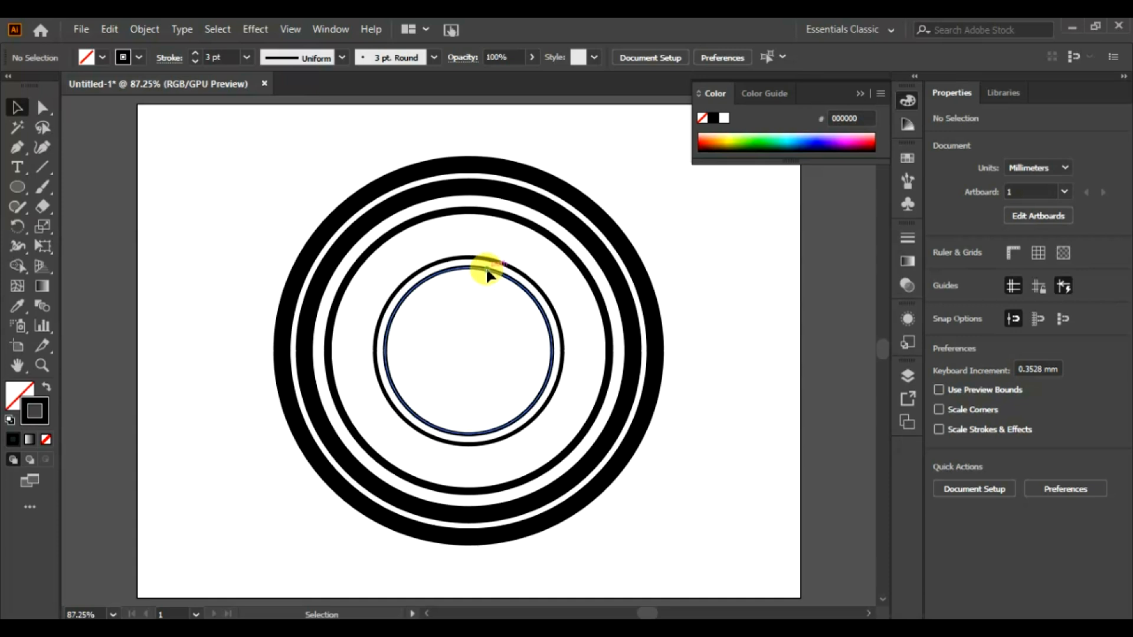
click(47, 387)
Draw a horizontal black rectangle about 95 mm wide and 19 mm high across the middle of the rings
drag(21, 195, 58, 193)
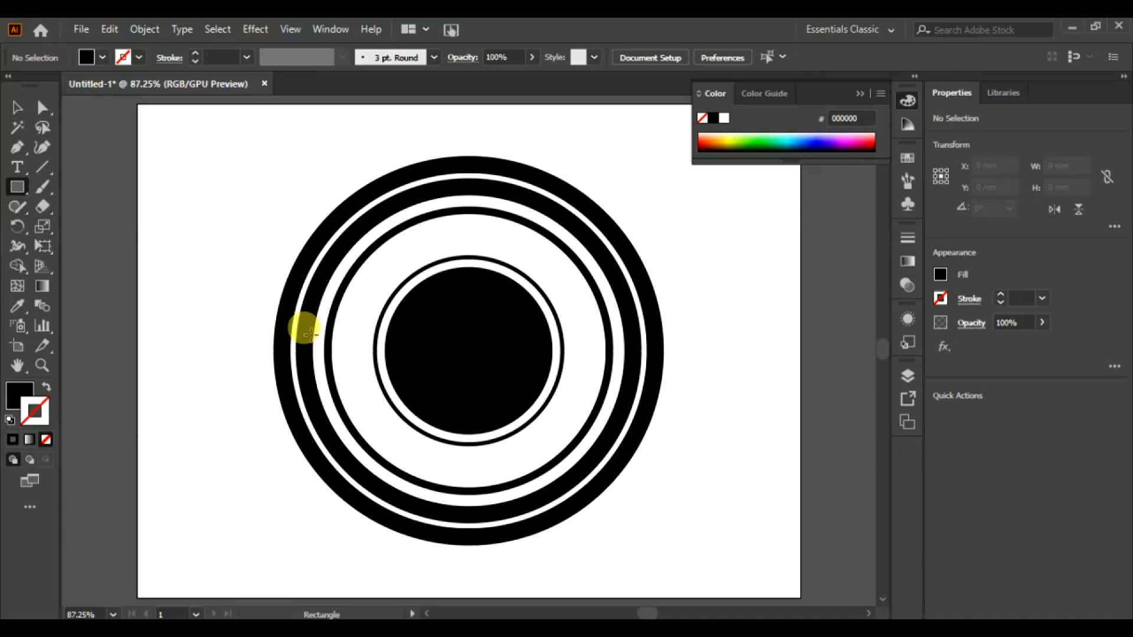
drag(308, 333, 628, 389)
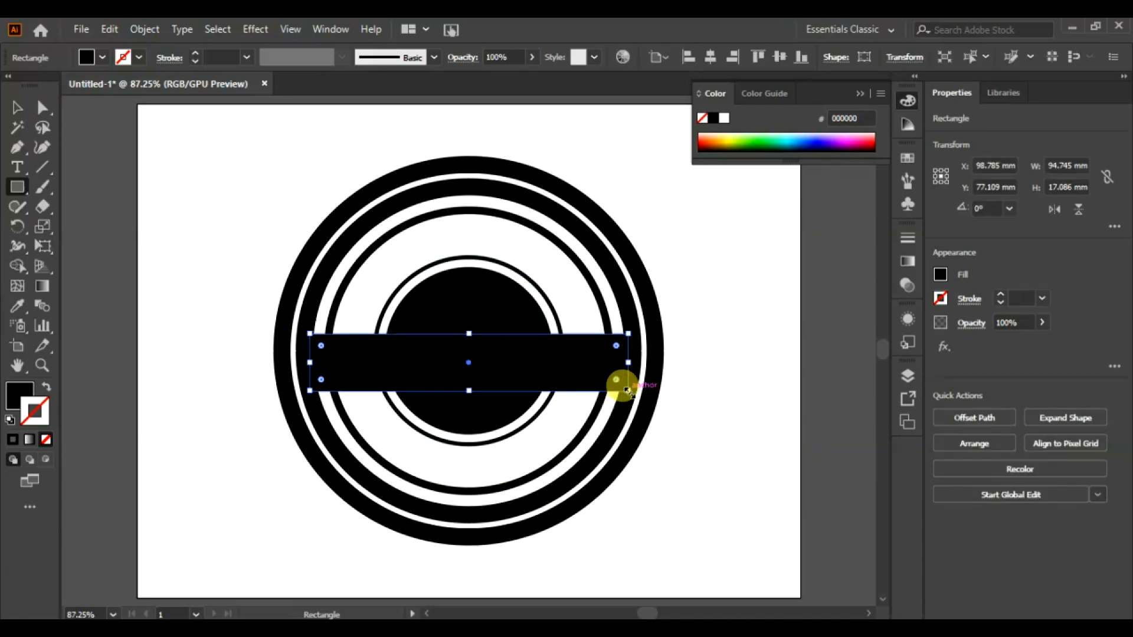
drag(471, 334, 469, 329)
drag(471, 392, 472, 395)
click(17, 108)
click(174, 245)
Change the horizontal rectangle's fill to light grey
click(394, 357)
click(103, 58)
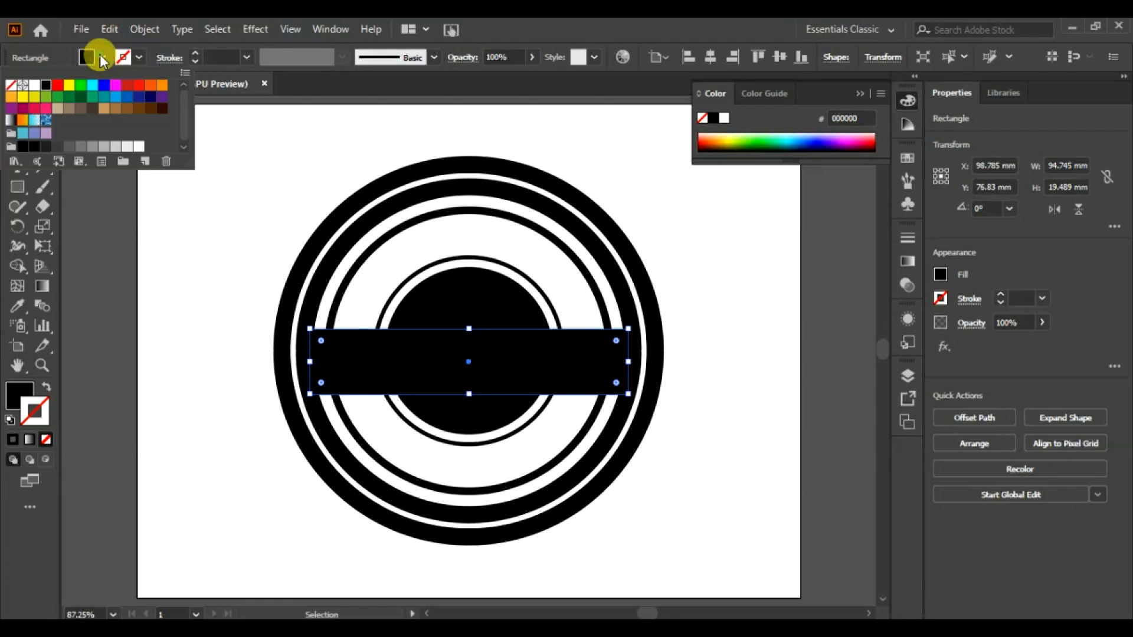
click(110, 146)
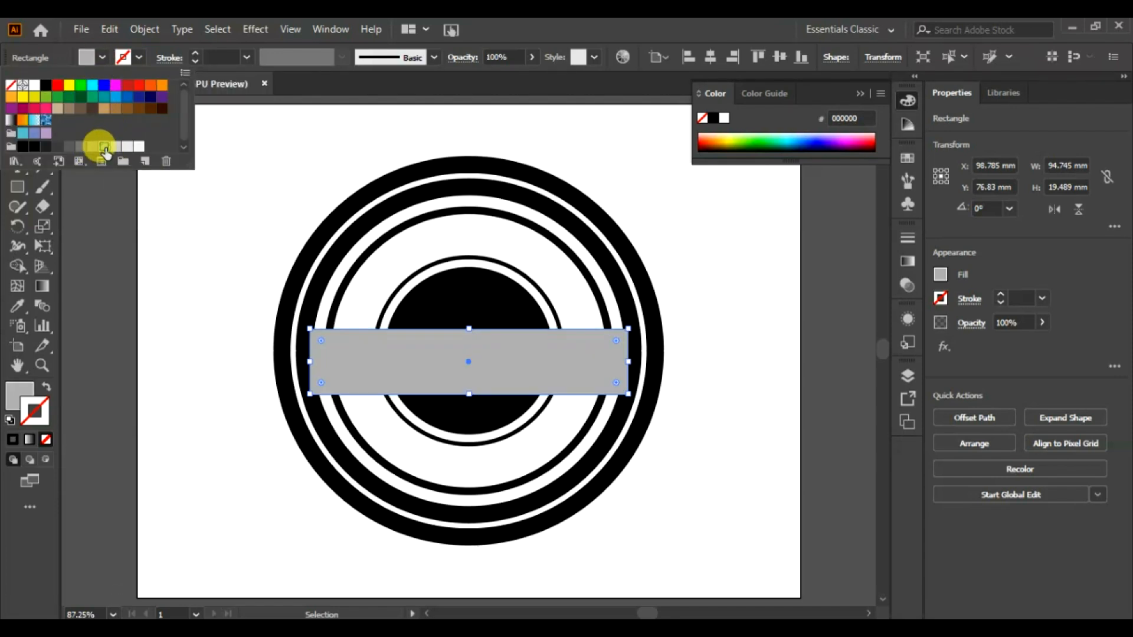
click(220, 245)
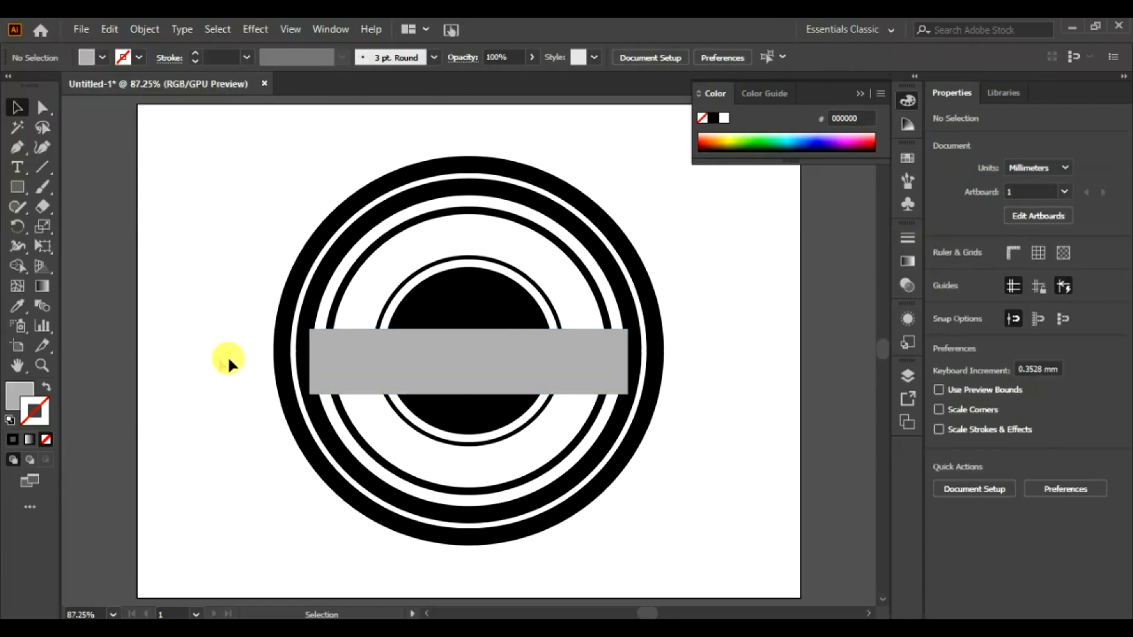
Draw a small grey rectangle about 14 mm by 19 mm overlapping the bar's left end and shifted slightly below it
click(17, 188)
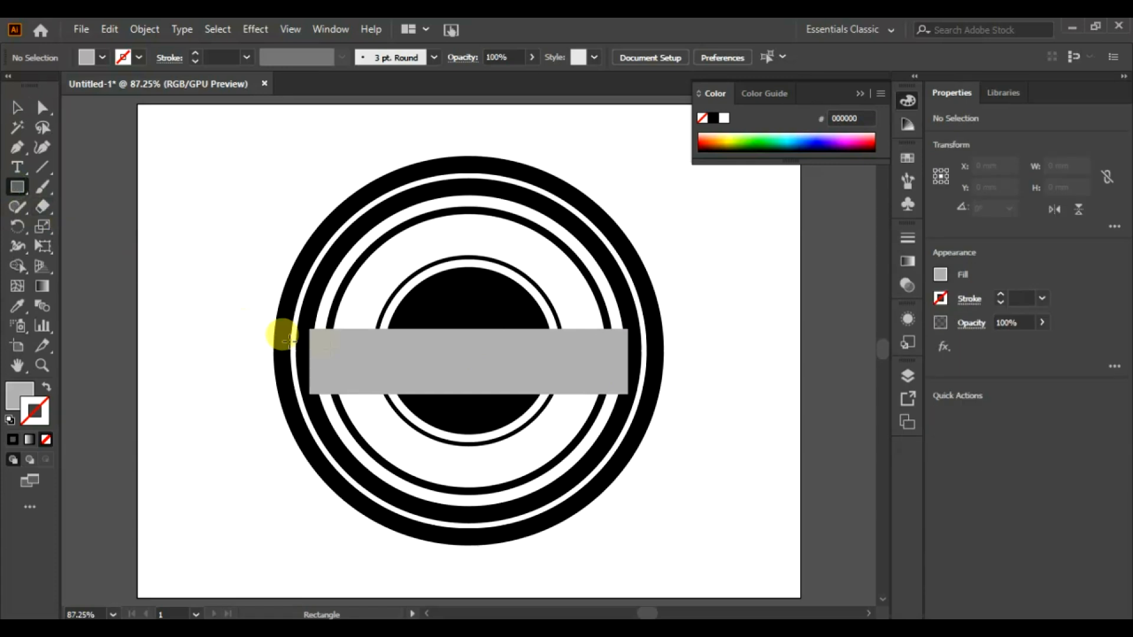
drag(306, 329, 277, 393)
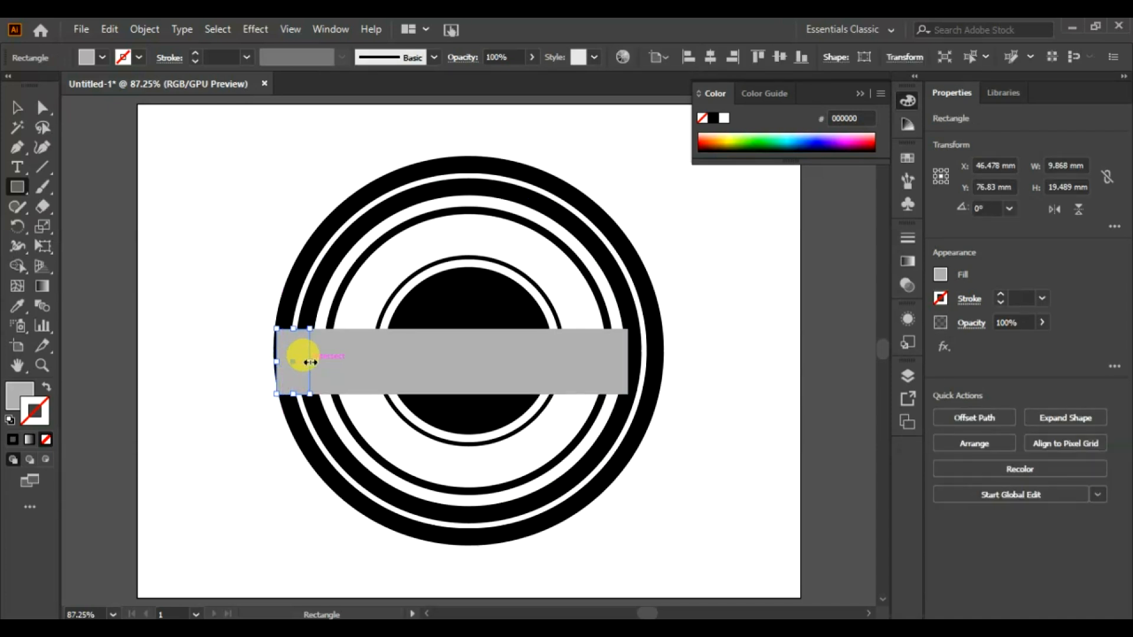
mouse_move(310, 362)
mouse_down()
mouse_move(326, 362)
mouse_move(299, 375)
mouse_up()
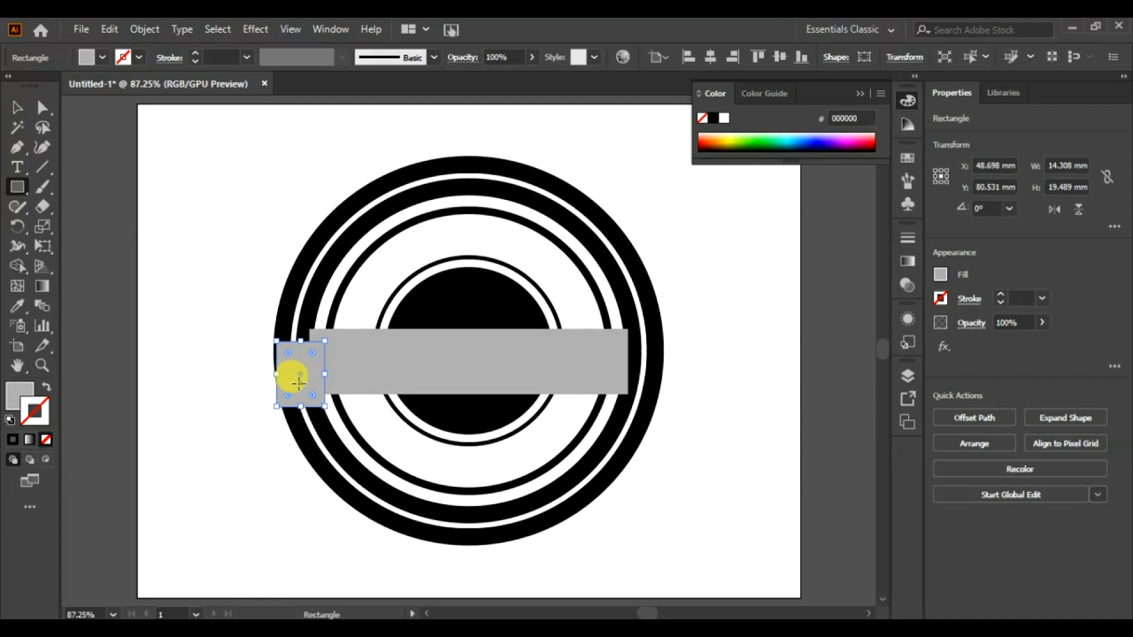
Duplicate the small grey rectangle, placing the copy further left and lower so that it overlaps the original's corner
click(14, 109)
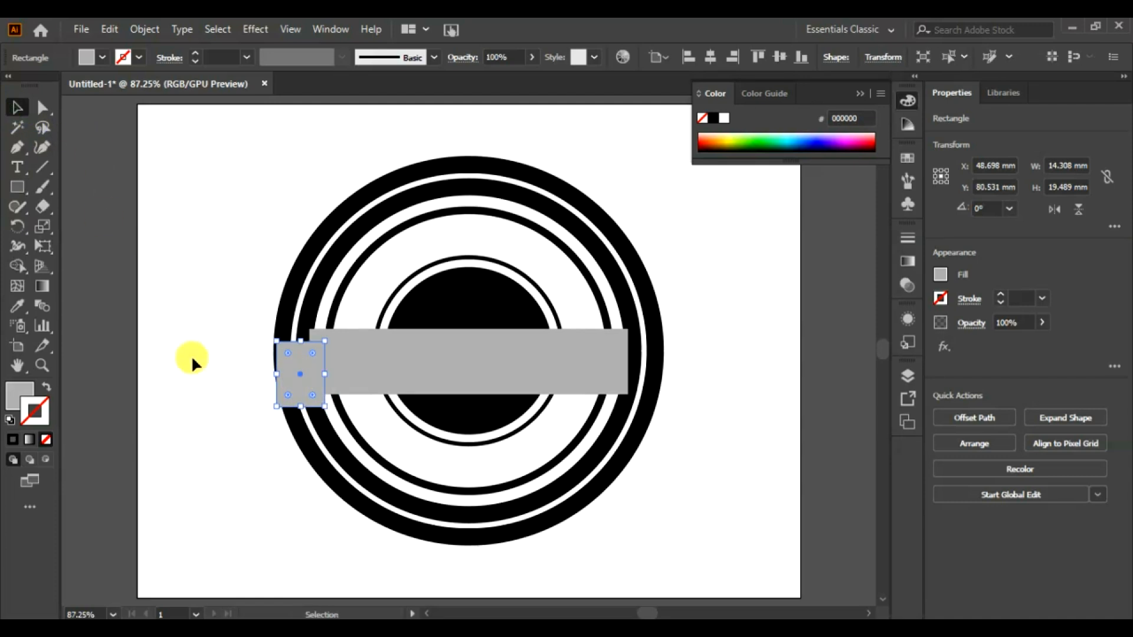
click(189, 361)
click(303, 378)
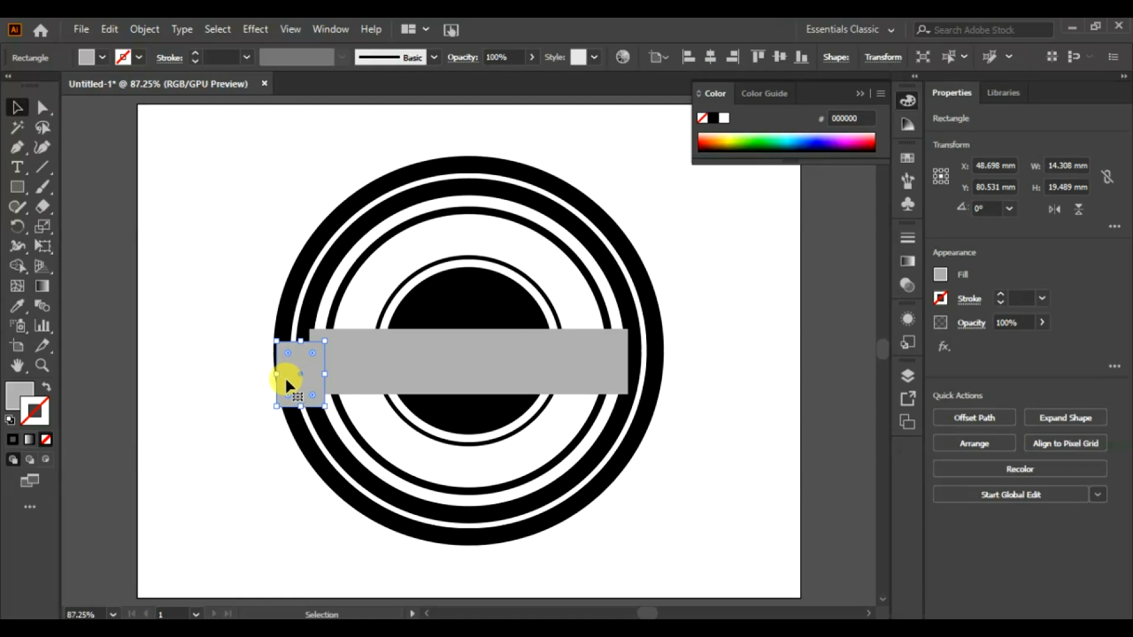
drag(300, 373, 263, 394)
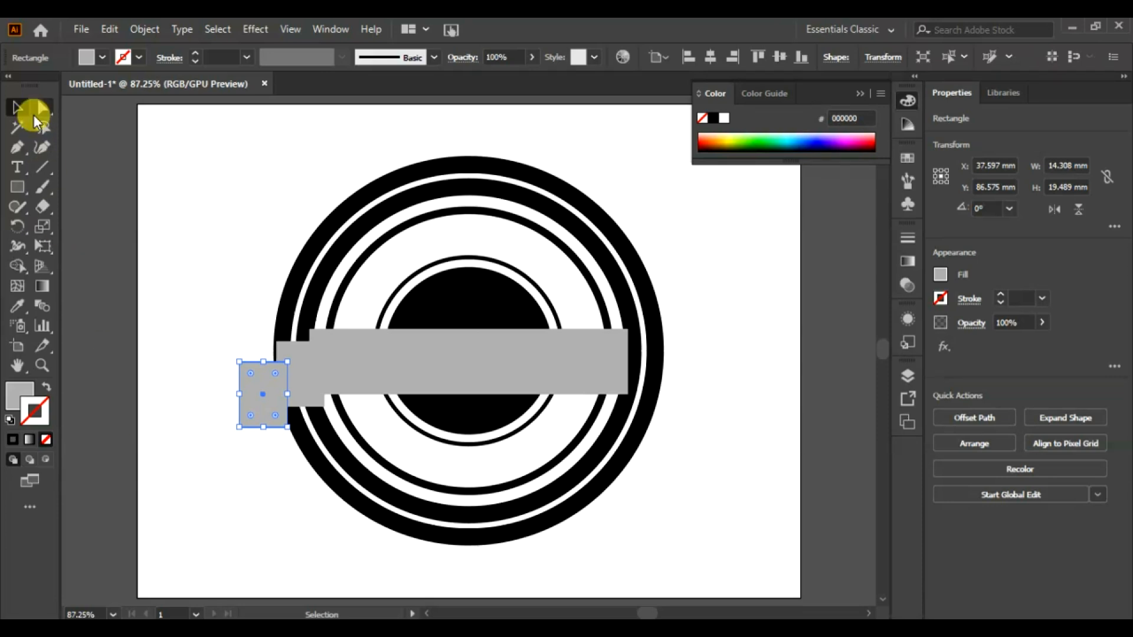
Notch the ribbon tail by adding an anchor point midway along its left edge and pulling both left corners outward
click(163, 225)
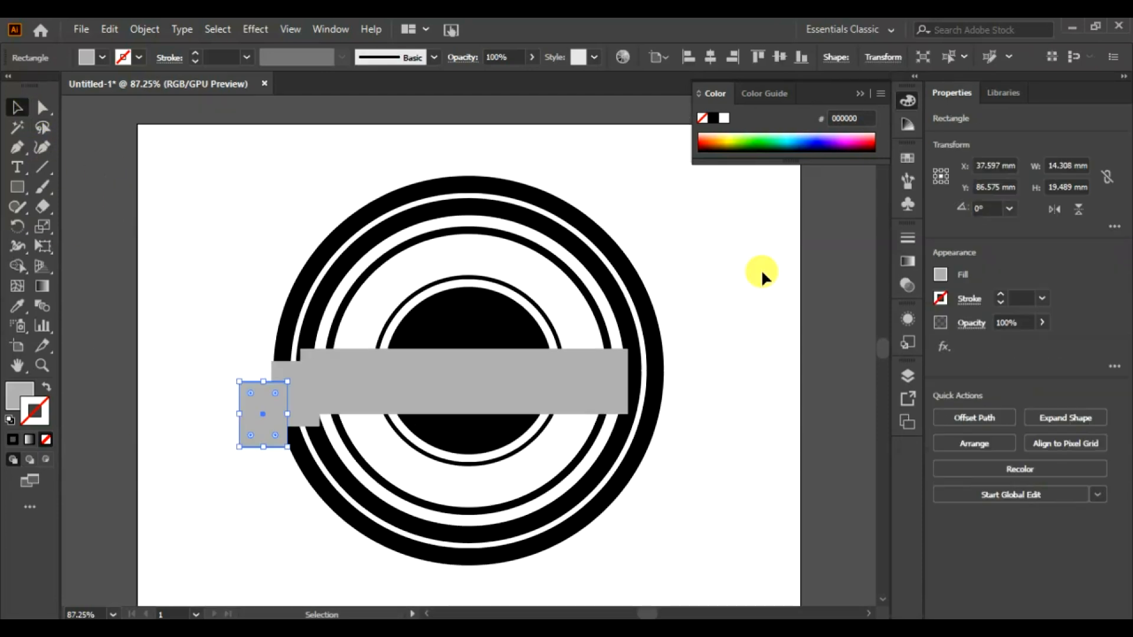
drag(11, 148, 51, 168)
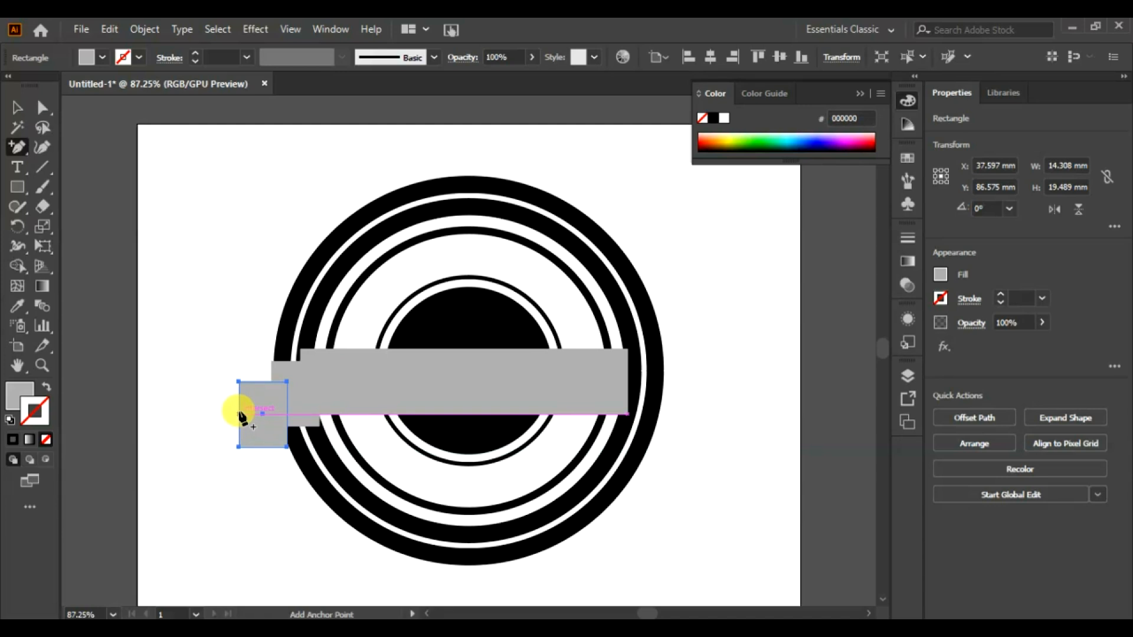
click(239, 414)
click(43, 107)
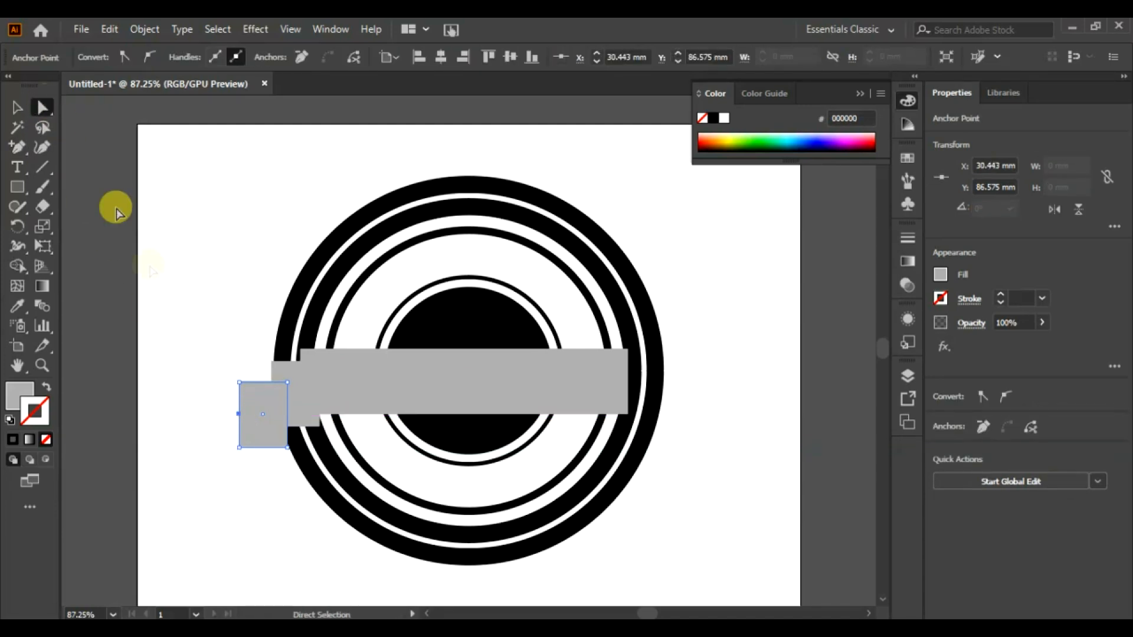
drag(240, 384, 212, 382)
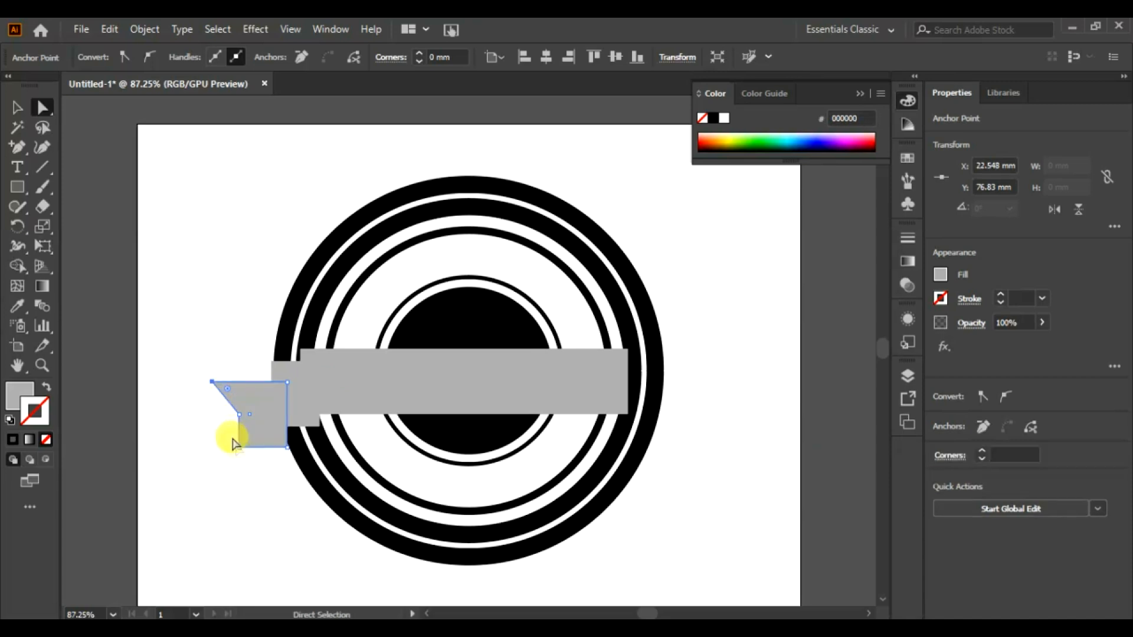
drag(237, 451, 218, 454)
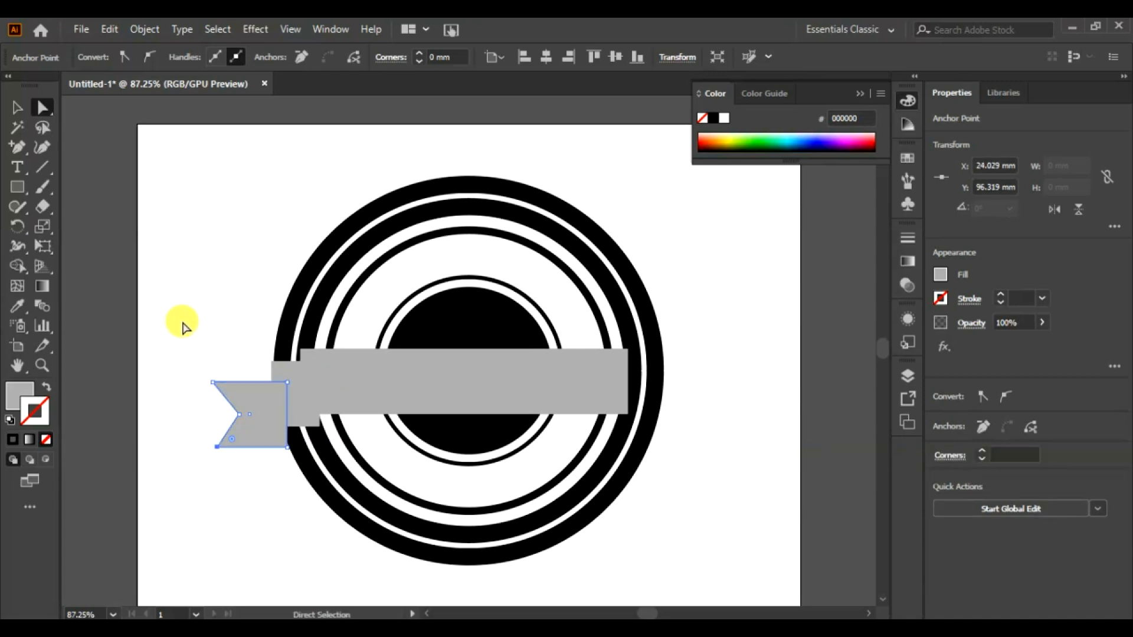
click(182, 324)
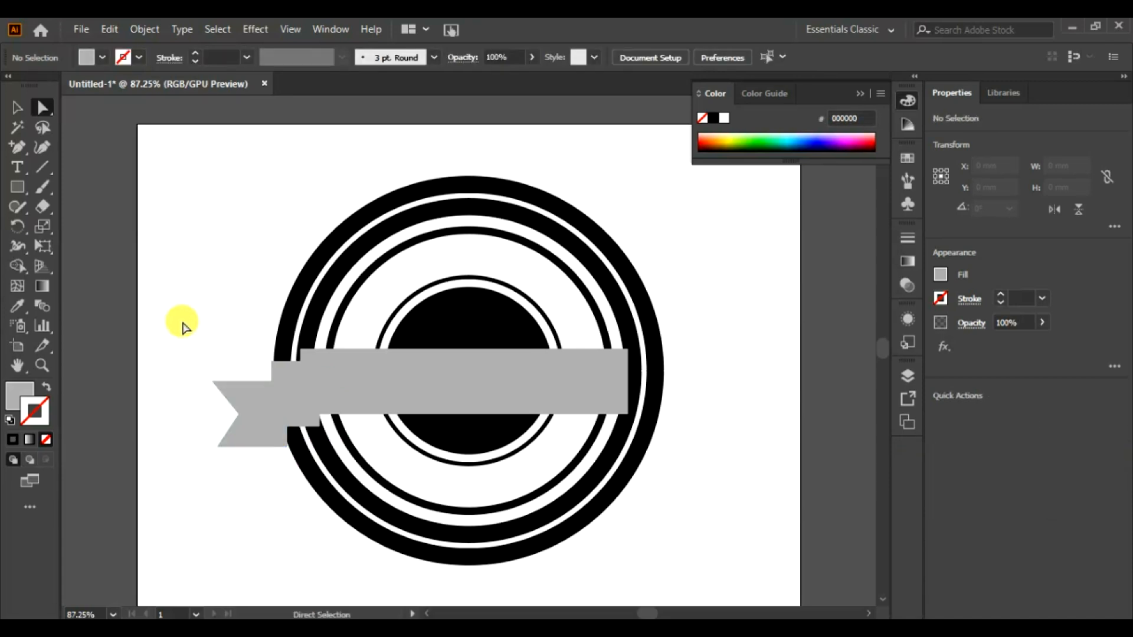
Give the long horizontal bar a 3 pt black stroke
click(326, 378)
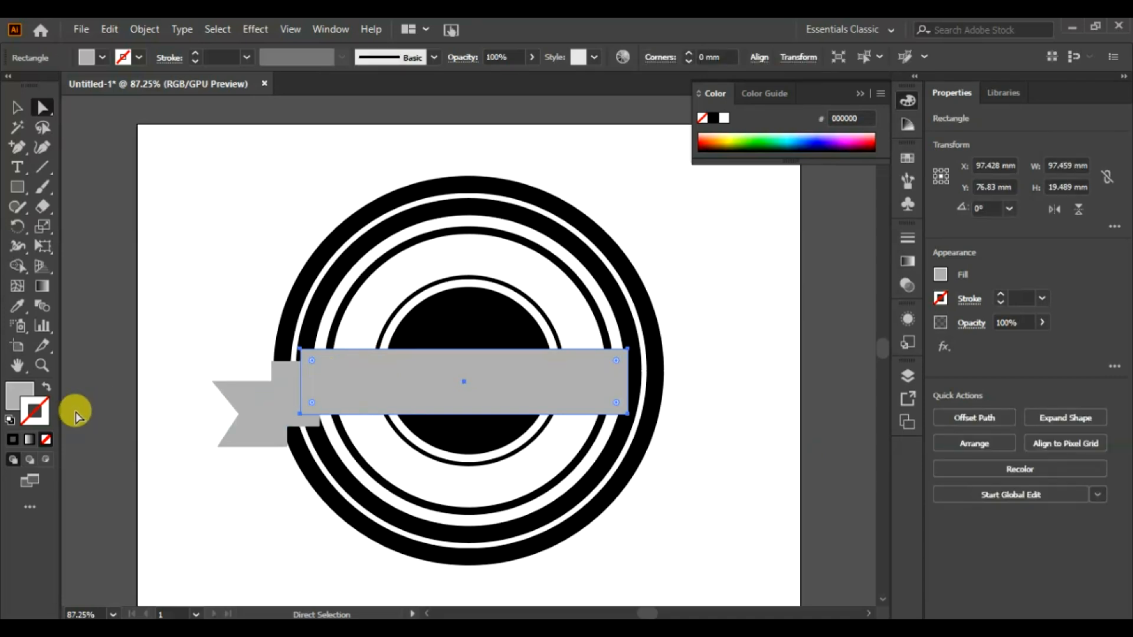
click(136, 57)
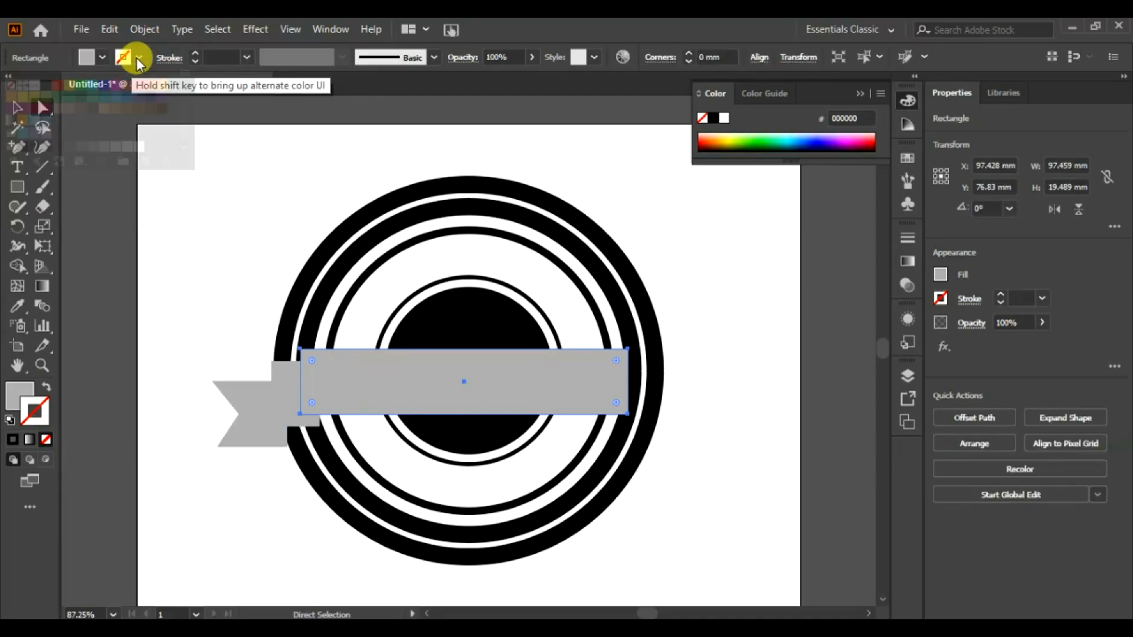
click(47, 93)
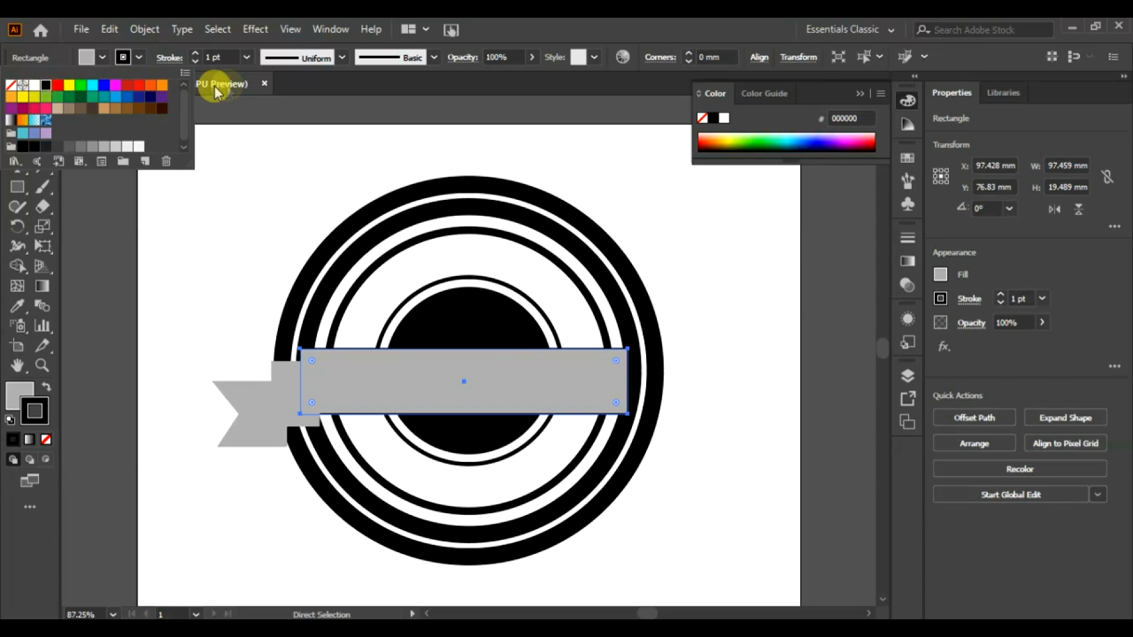
click(195, 53)
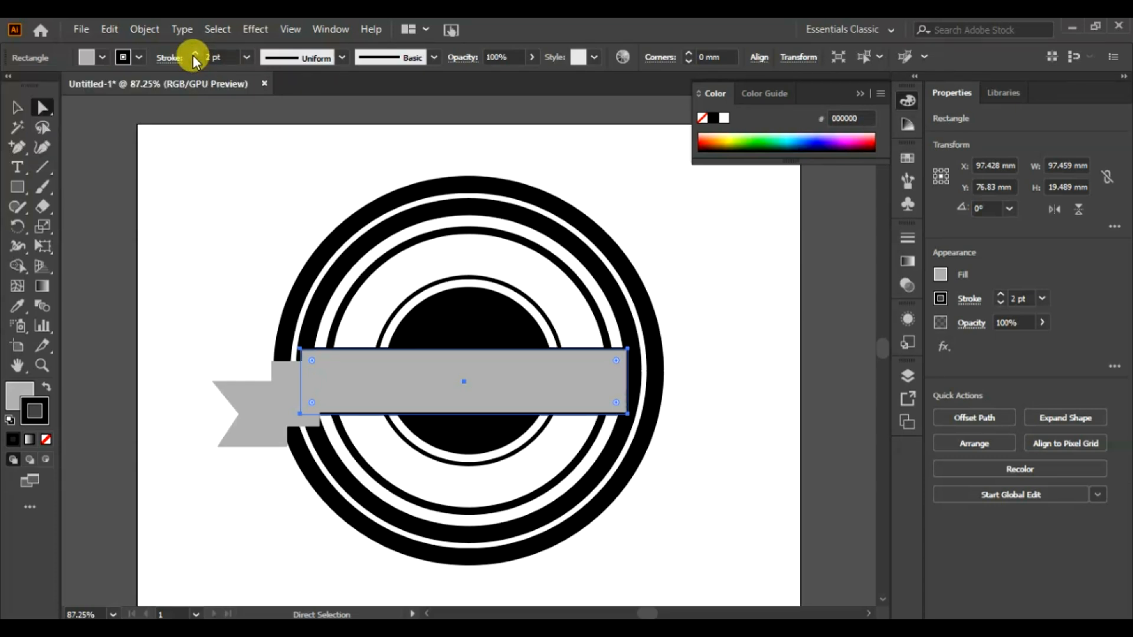
click(195, 53)
click(17, 107)
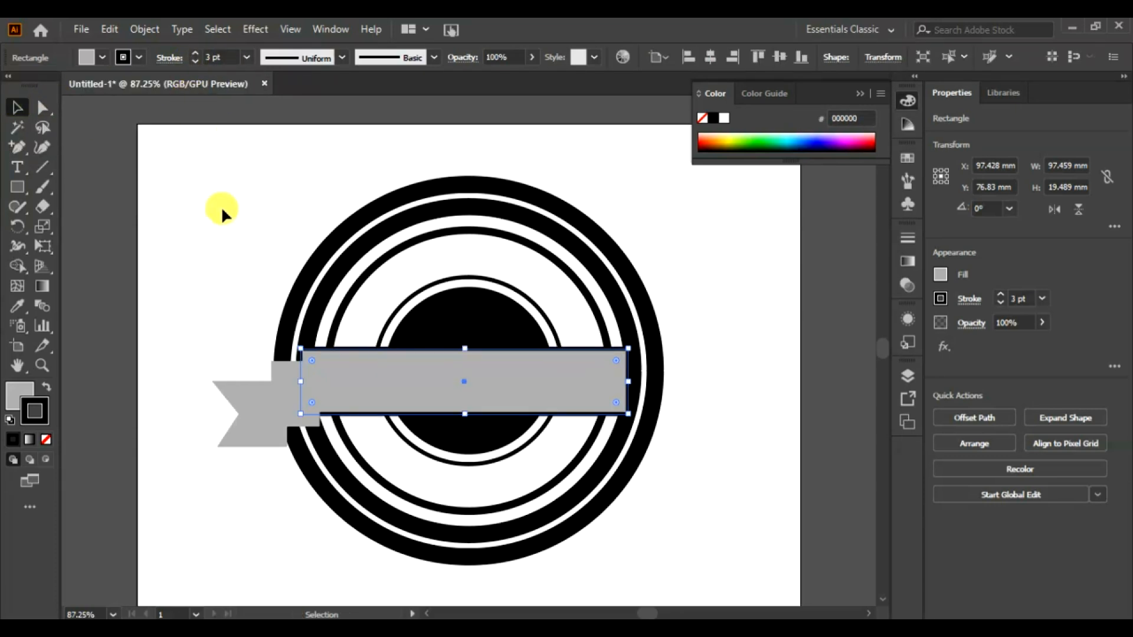
click(221, 212)
Set the long bar's fill to the very light grey swatch R=230 G=230 B=230
click(345, 372)
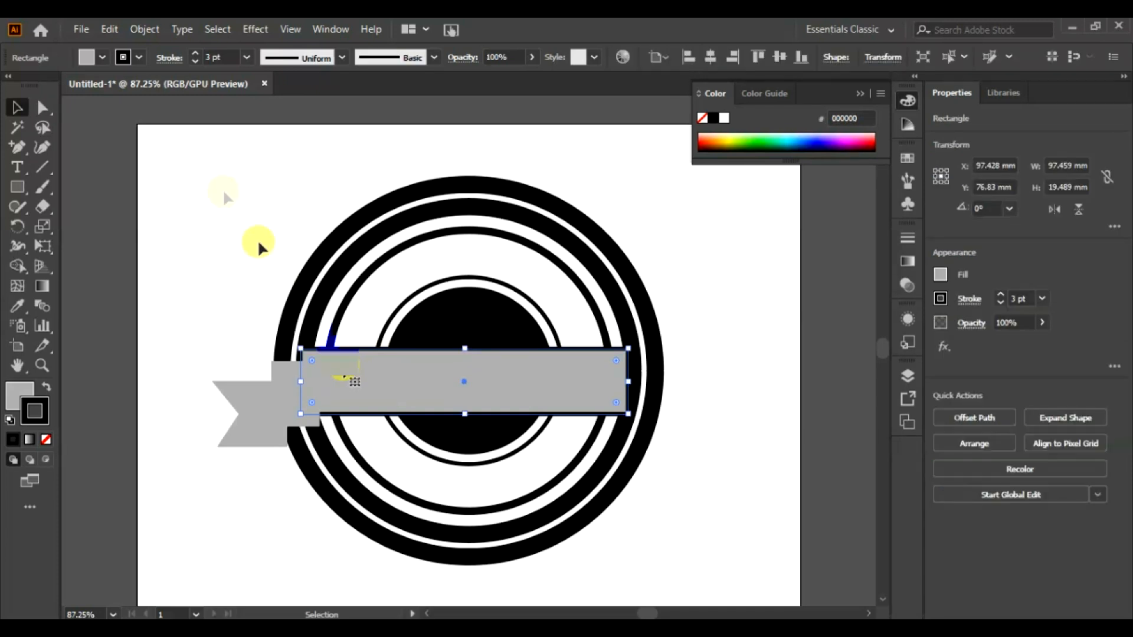
click(92, 56)
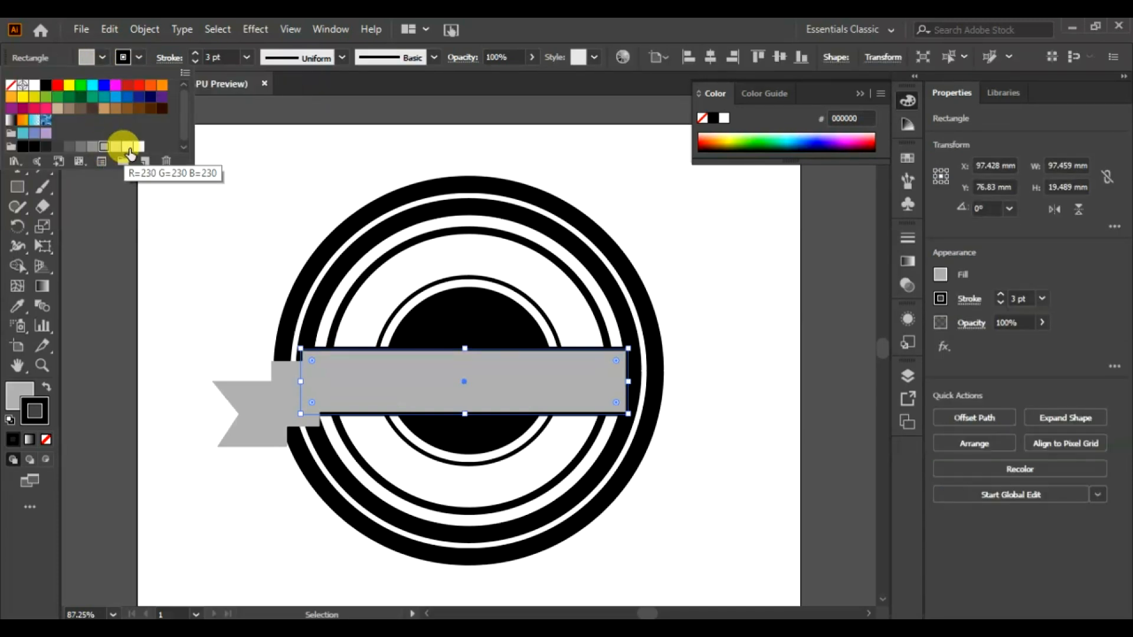
click(129, 147)
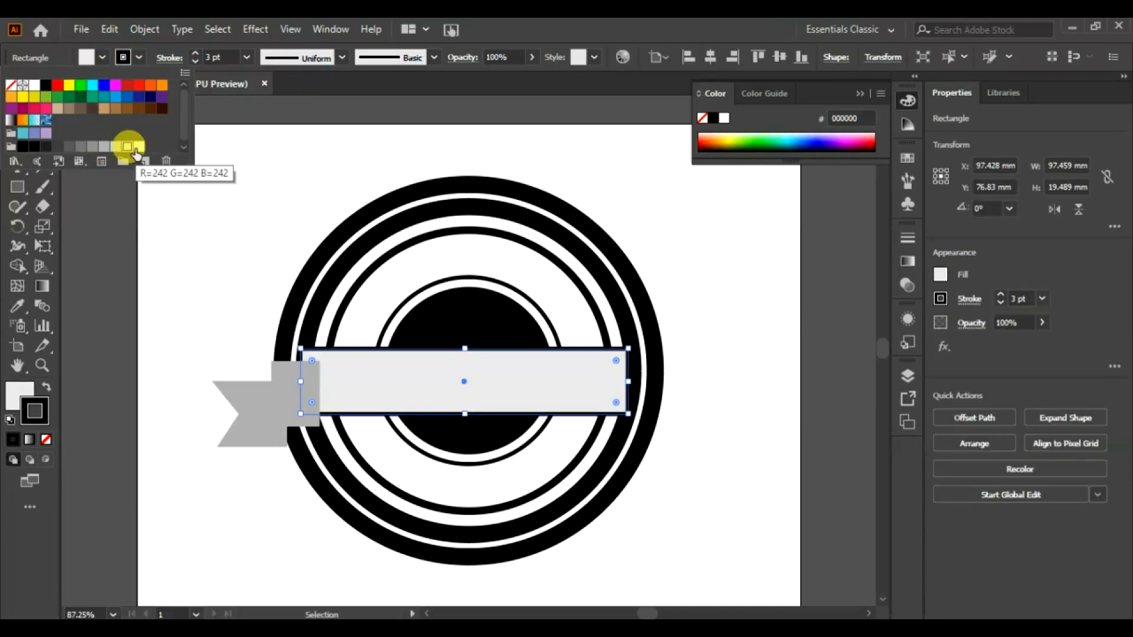
click(137, 149)
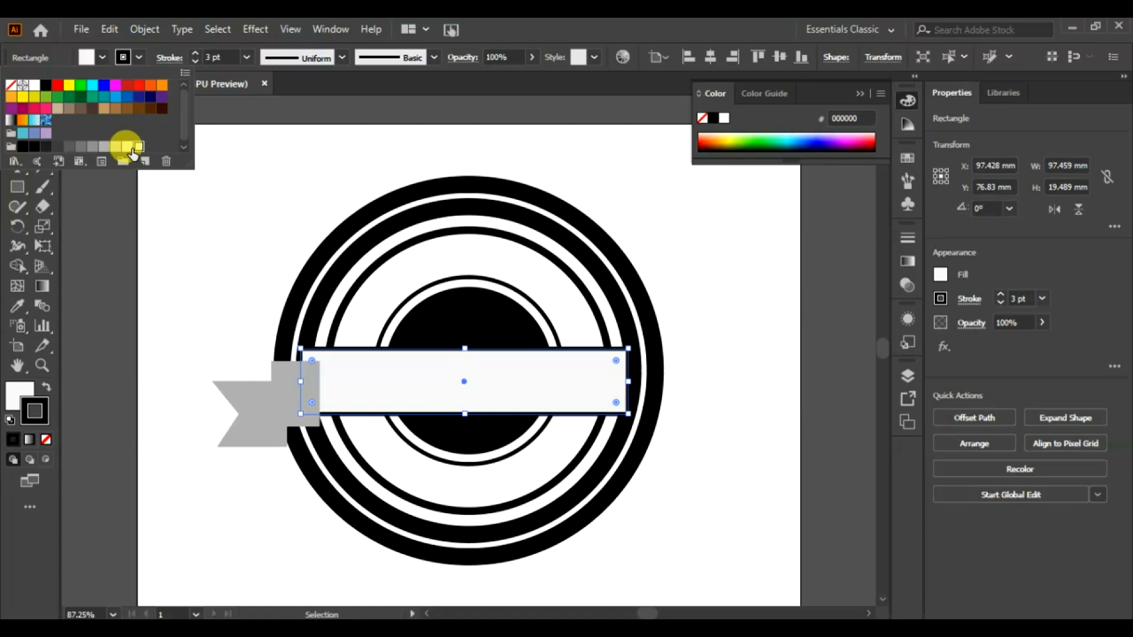
click(127, 148)
click(182, 294)
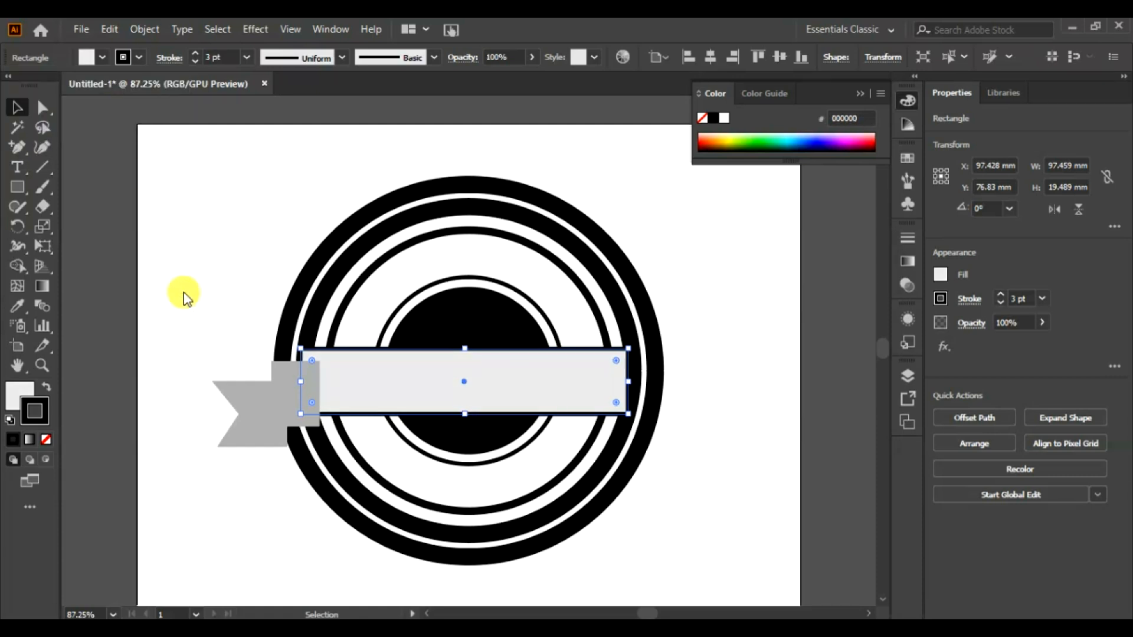
Copy the long bar's fill and stroke onto the small rectangle at its left end with the Eyedropper
click(283, 388)
click(17, 306)
click(360, 368)
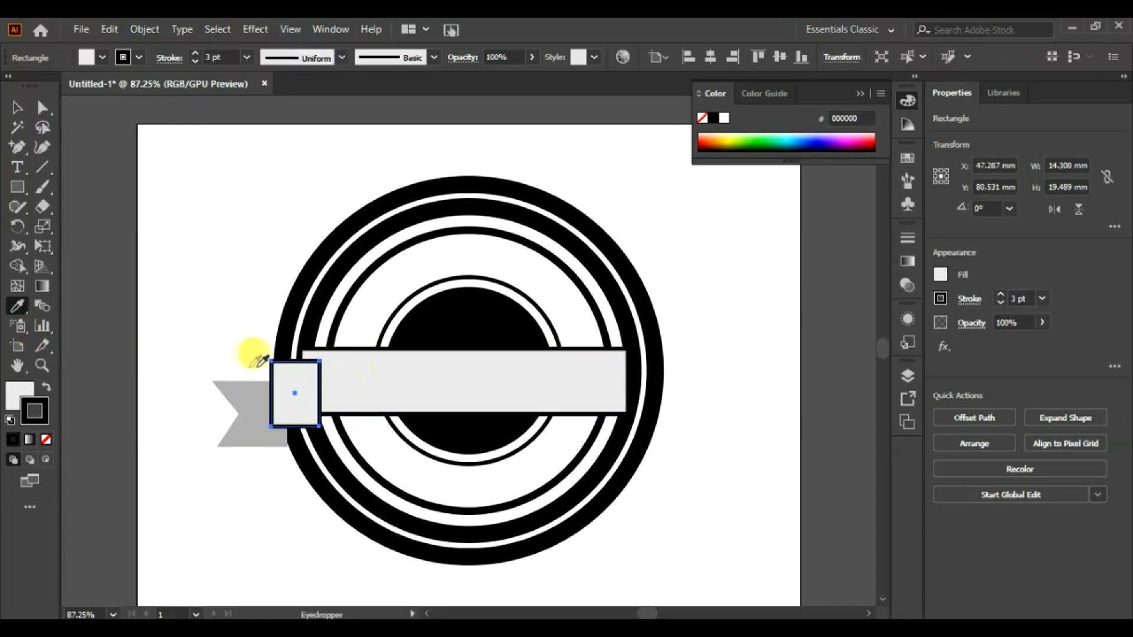
click(17, 107)
click(180, 293)
Apply the long bar's fill and stroke to the notched ribbon tail with the Eyedropper
click(256, 413)
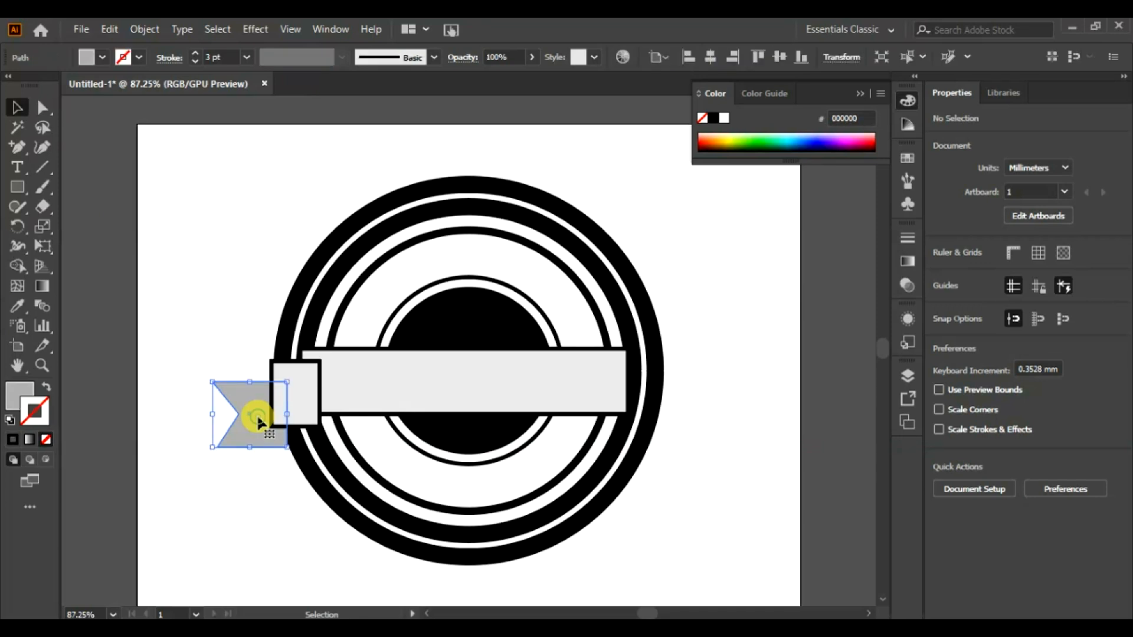
click(16, 306)
click(341, 384)
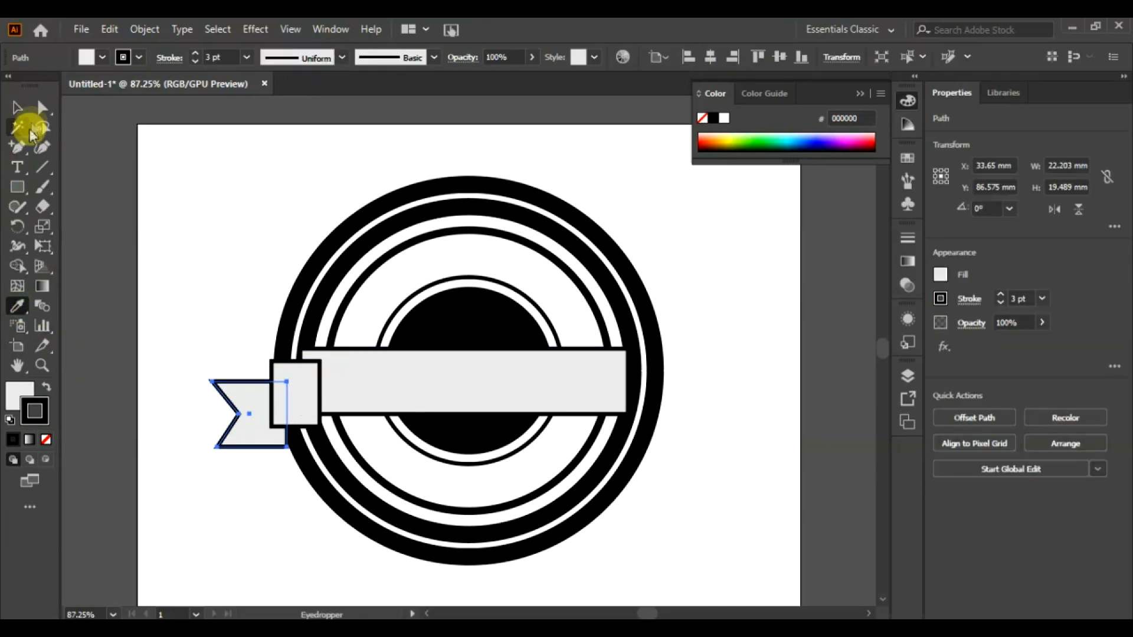
click(20, 107)
click(175, 239)
Bring the long bar to the front of the stacking order
right_click(357, 363)
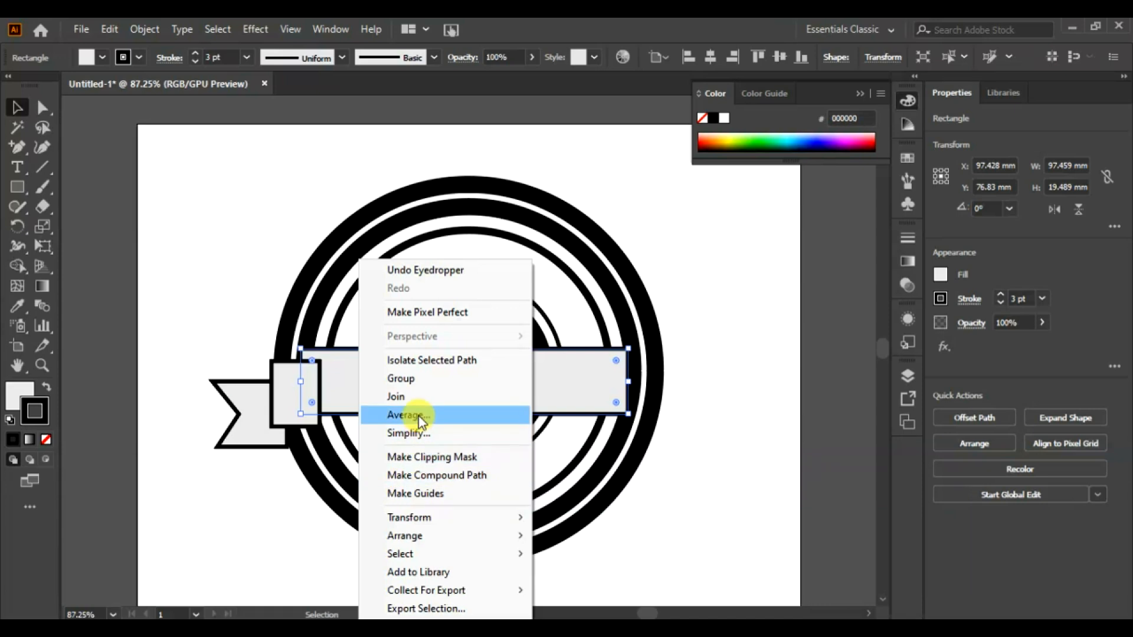
mouse_move(438, 534)
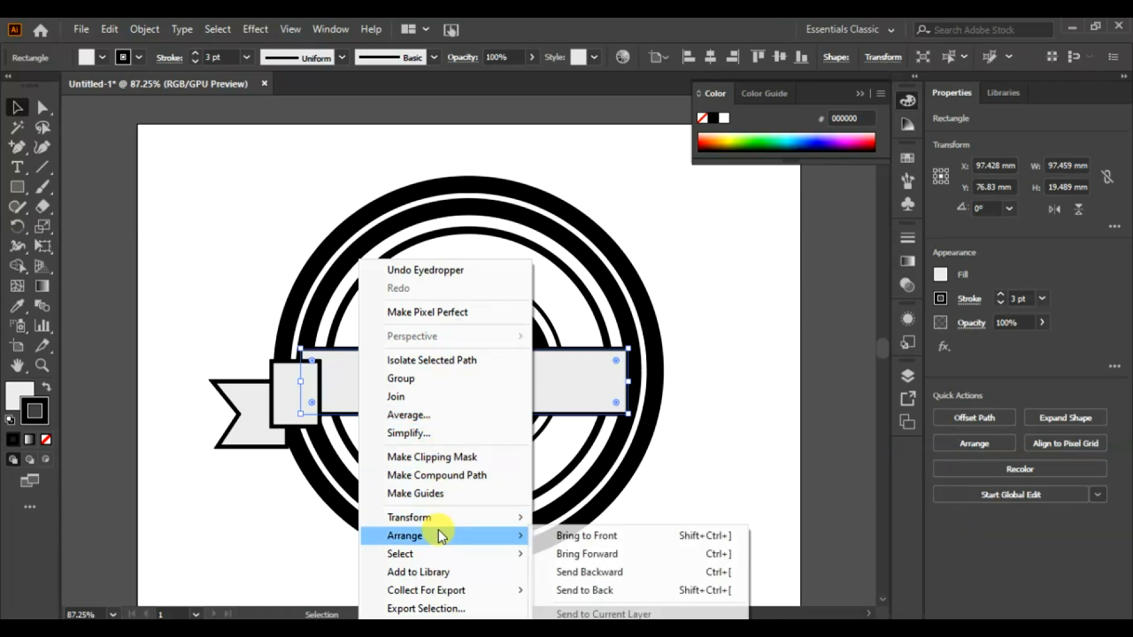
click(588, 542)
click(189, 269)
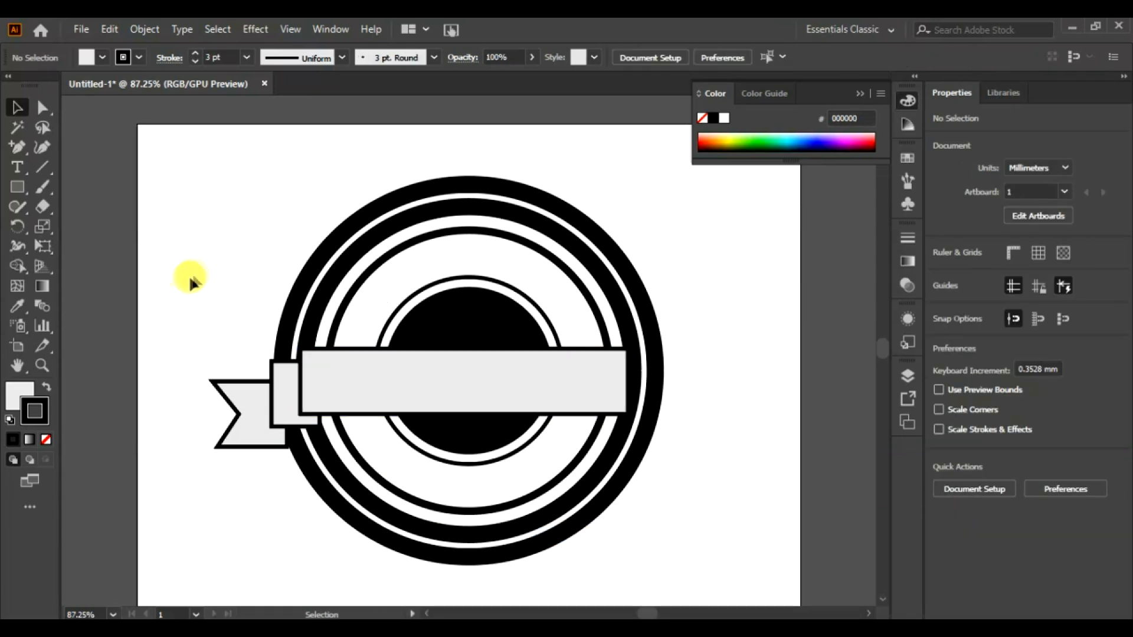
Draw a closed triangle about 7.2 mm by 6.7 mm with the Pen tool over the fold at the bar's lower-left corner
drag(13, 148, 56, 154)
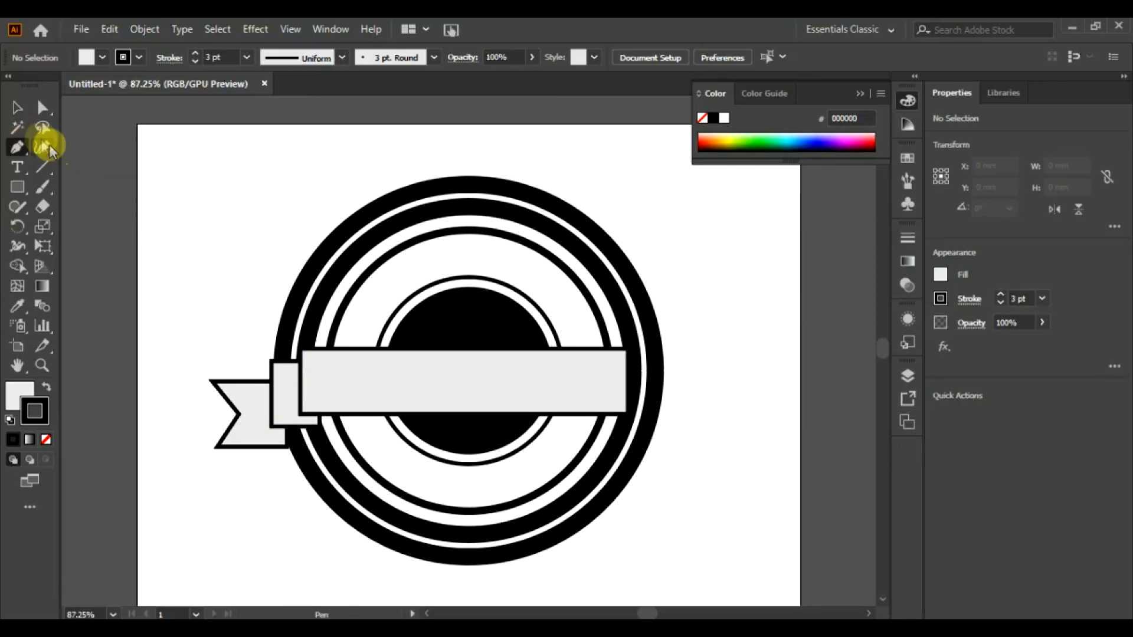
click(17, 107)
drag(291, 420, 318, 432)
click(108, 235)
click(21, 151)
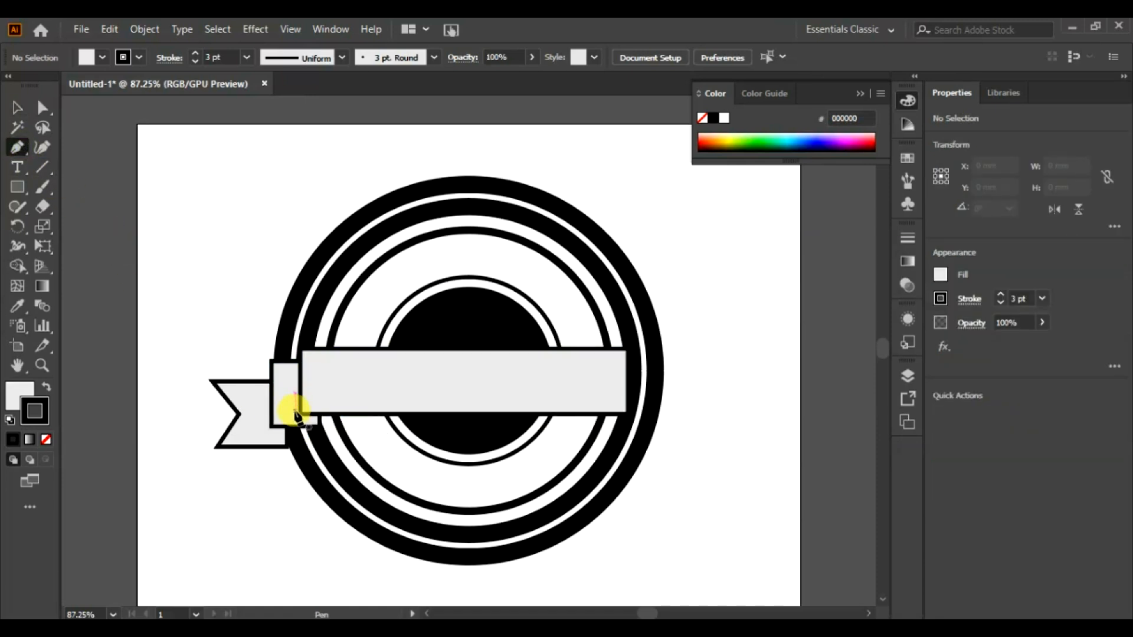
click(296, 415)
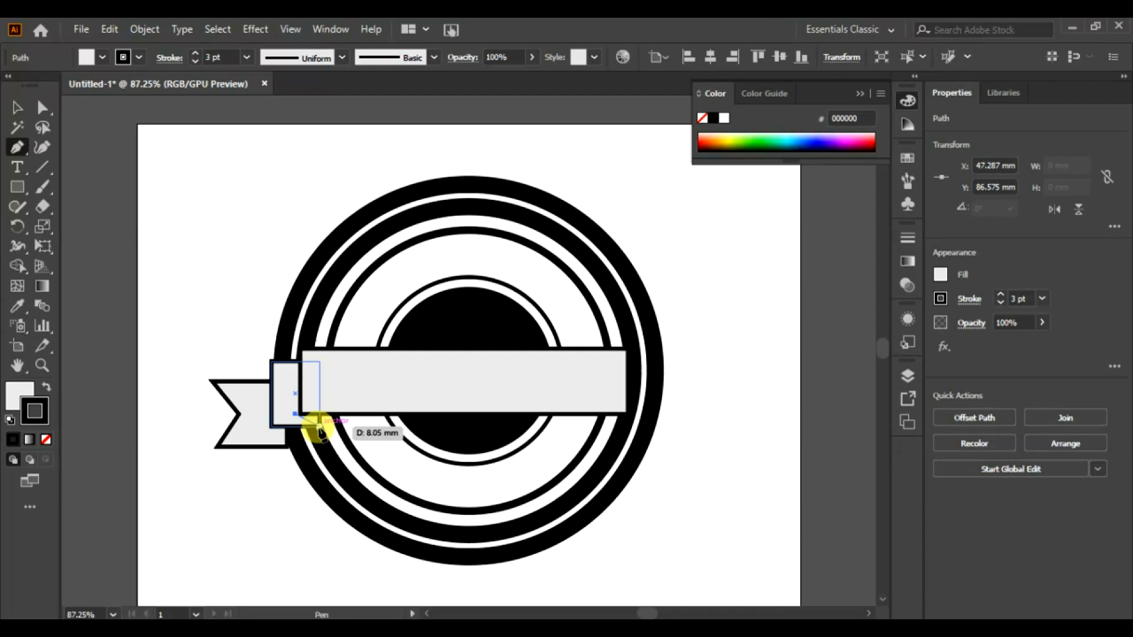
click(319, 426)
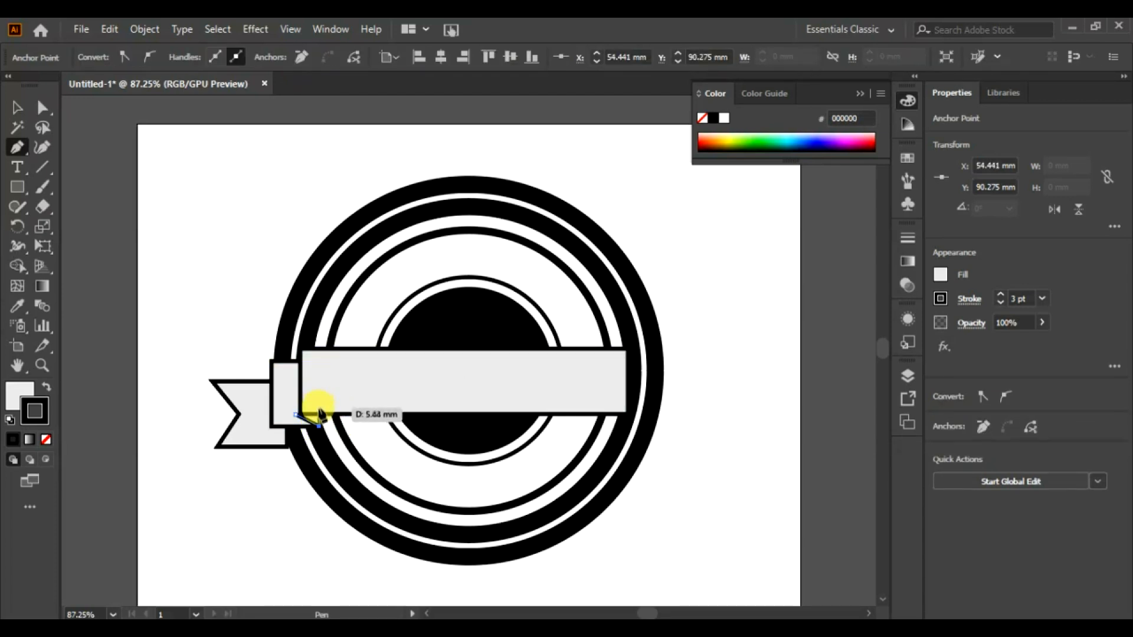
click(319, 404)
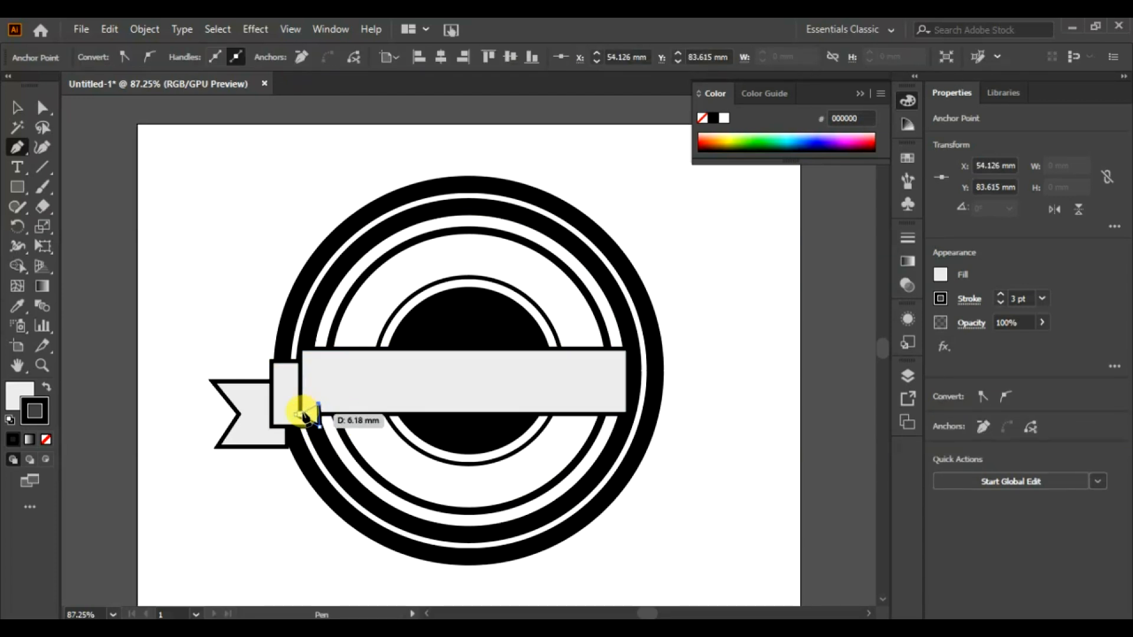
click(295, 415)
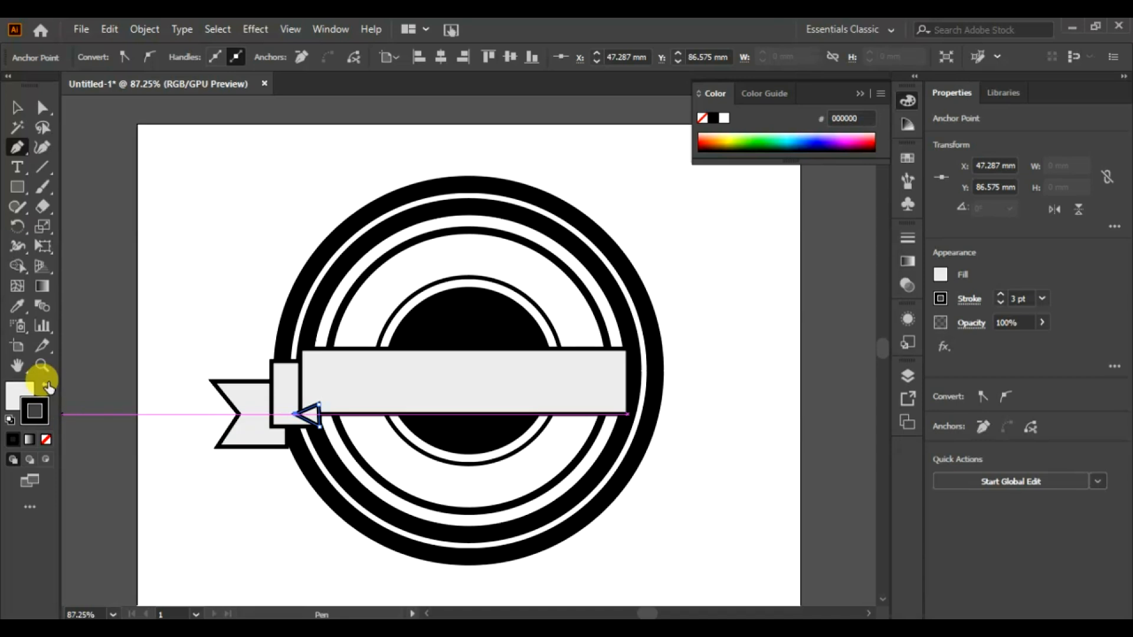
Give the fold triangle a black fill and no stroke
click(47, 385)
click(46, 439)
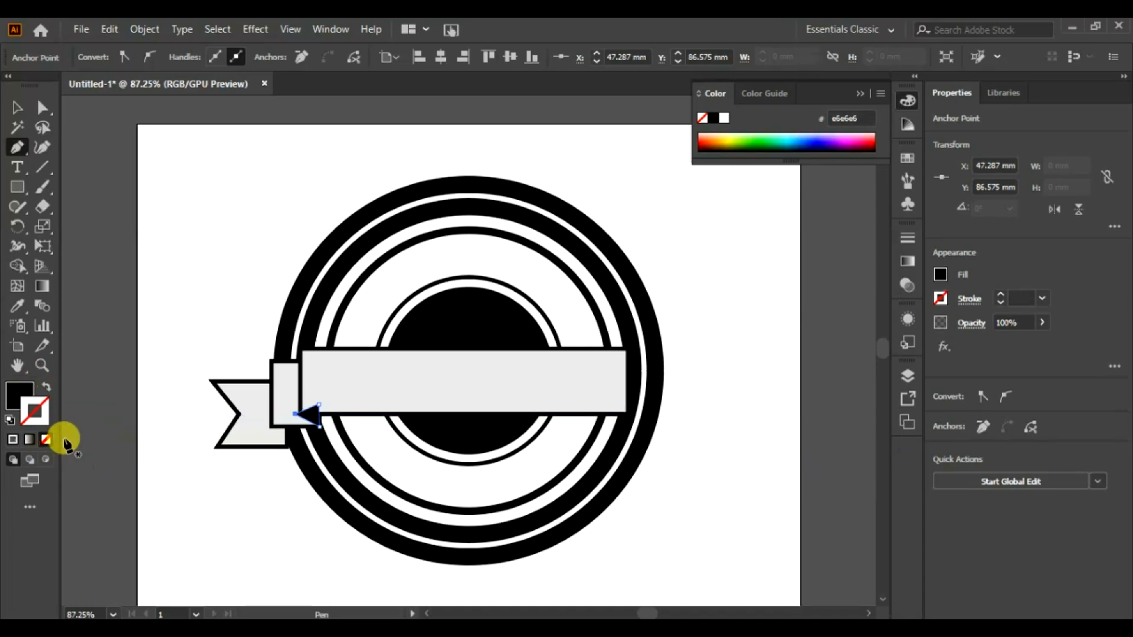
click(17, 107)
click(188, 255)
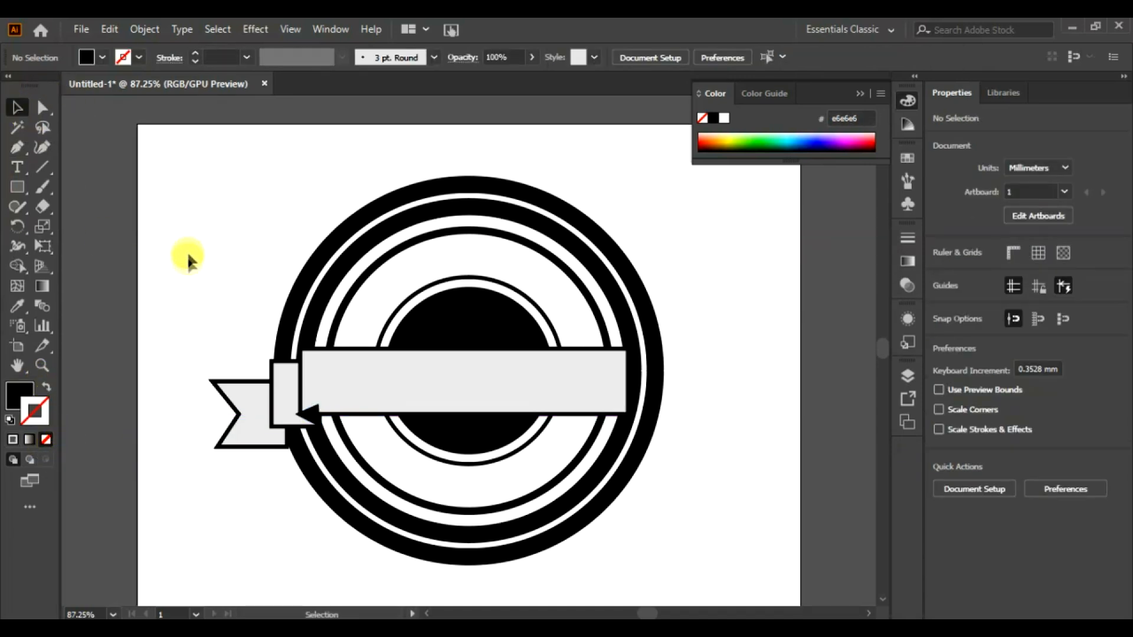
Move the fold triangle's left point to the bar's lower-left outline corner and its upper point down to the bar's lower outline
click(316, 413)
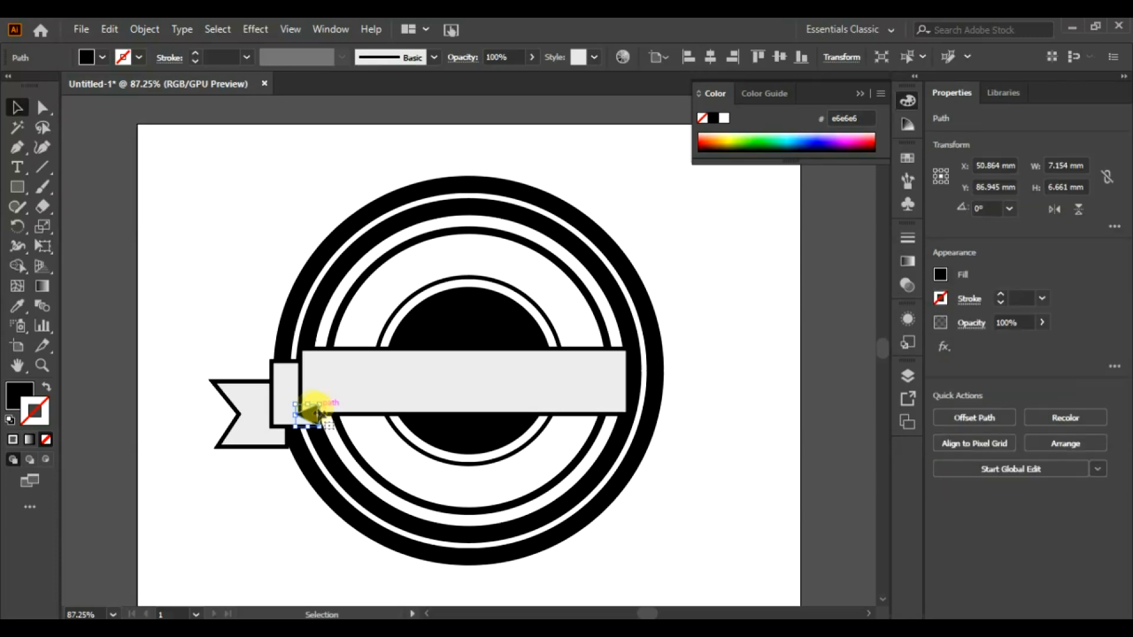
scroll(301, 419, up, 7)
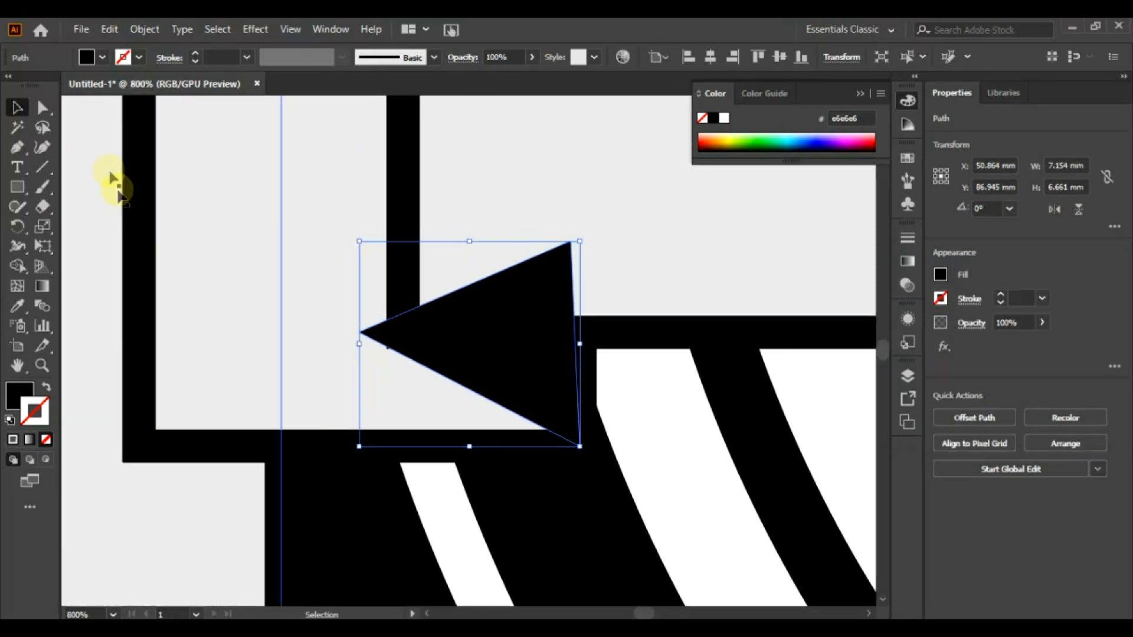
click(42, 106)
drag(361, 337, 387, 347)
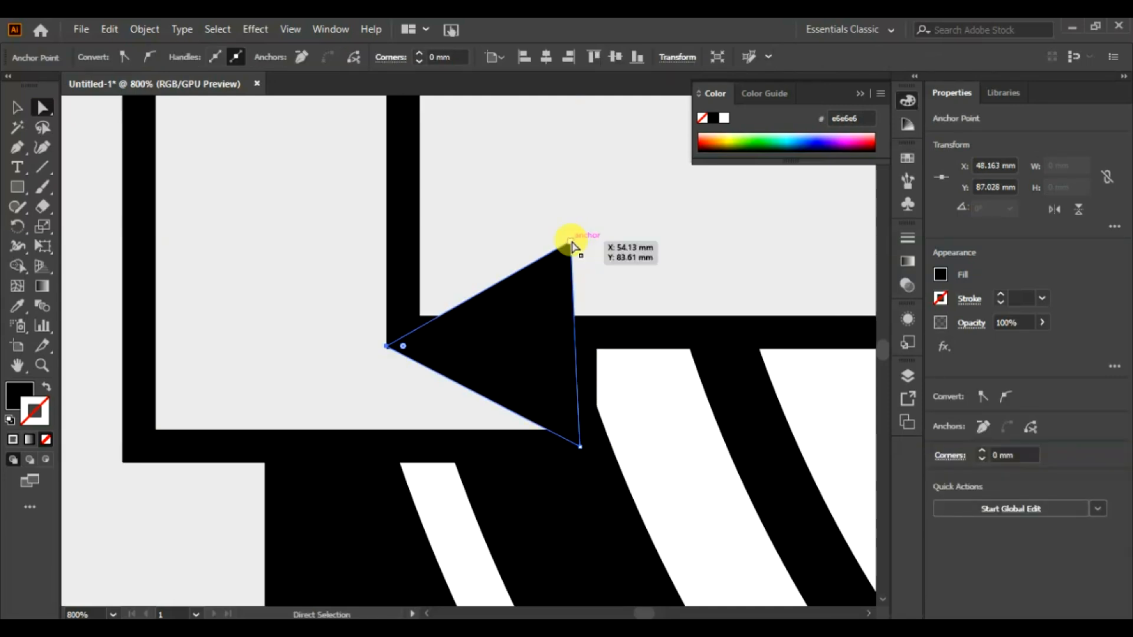
drag(571, 242, 582, 349)
click(18, 107)
click(289, 298)
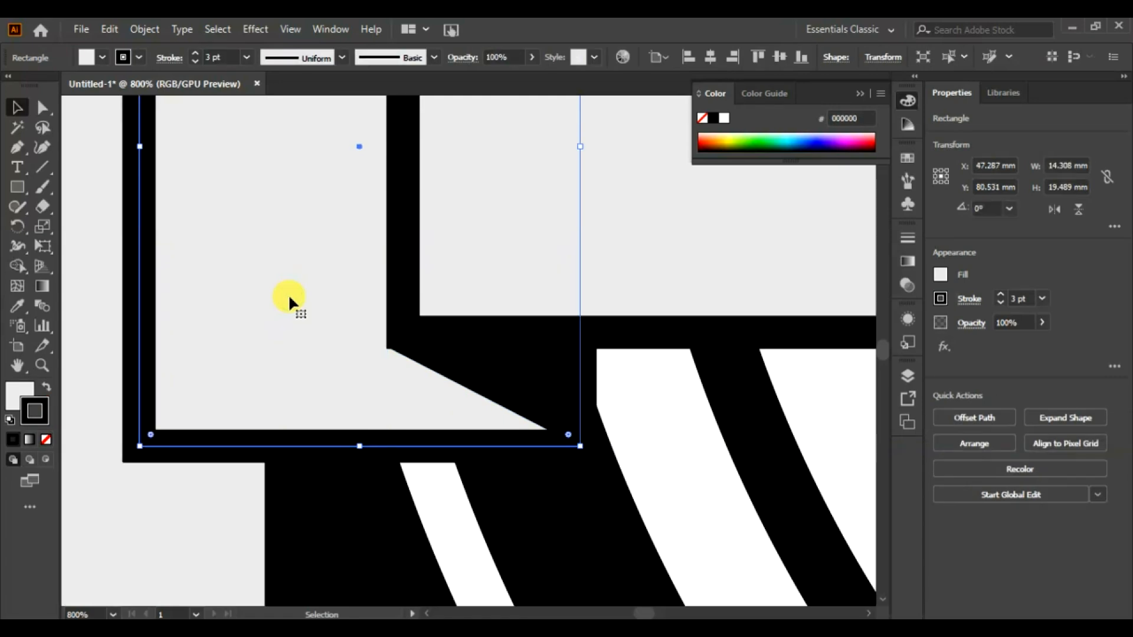
key(ctrl+0)
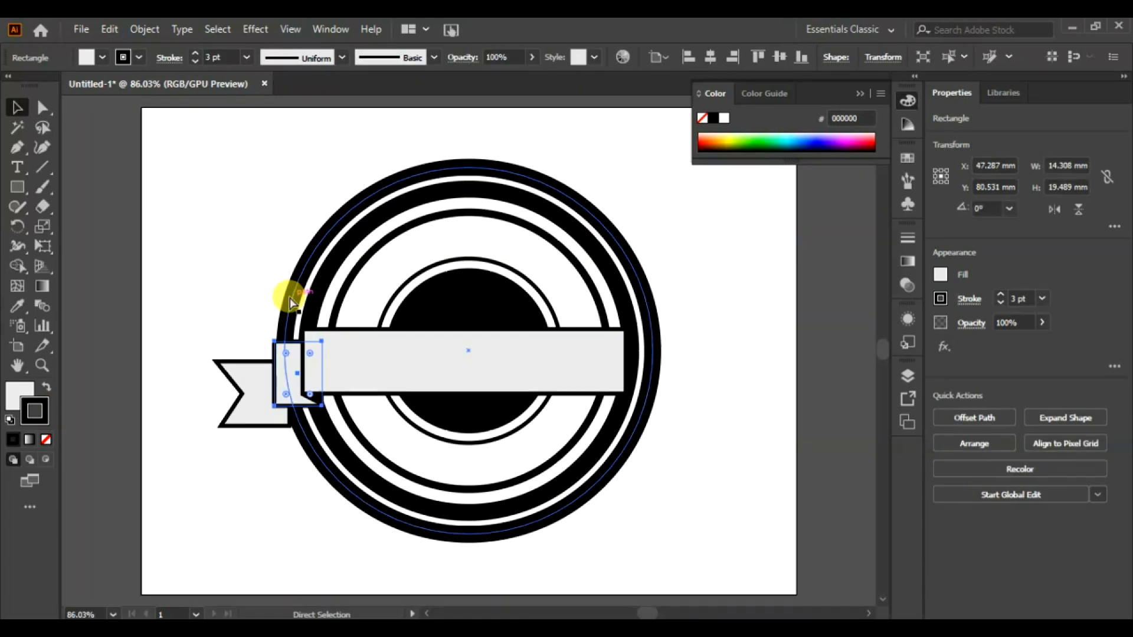
Draw a black, strokeless rectangle about 13.6 mm by 19.5 mm and place it in the empty area at the artboard's upper left
key(ctrl+shift+a)
key(m)
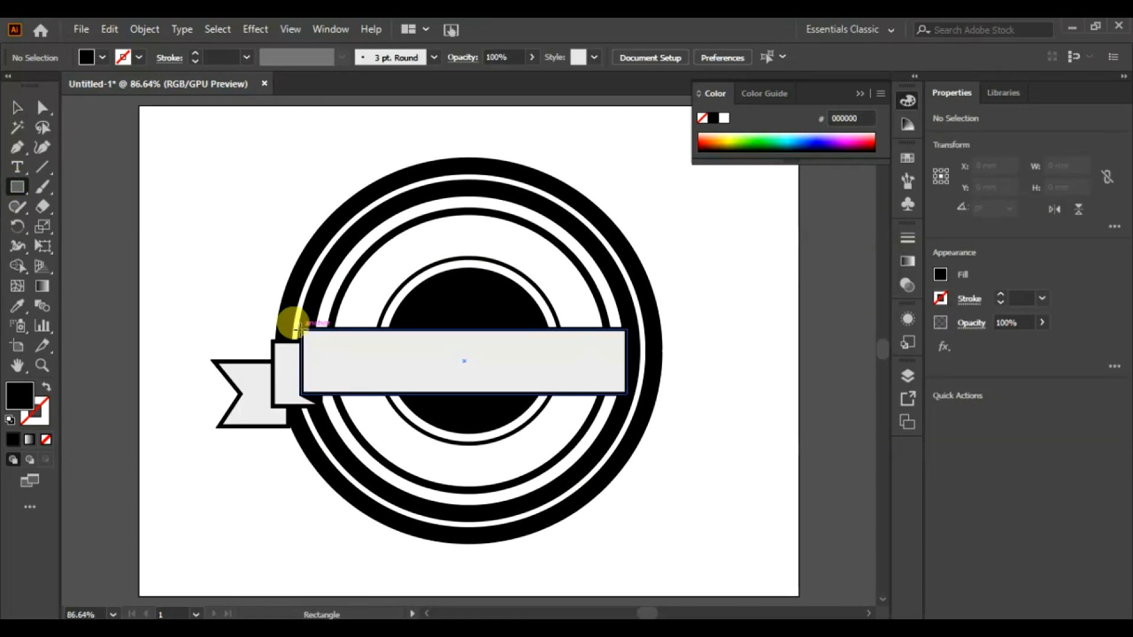
drag(302, 331, 198, 198)
click(17, 107)
click(323, 361)
Fill the small rectangle with a reversed linear black-to-white gradient, setting the white stop's opacity to 0% and the midpoint to about 37%
click(906, 258)
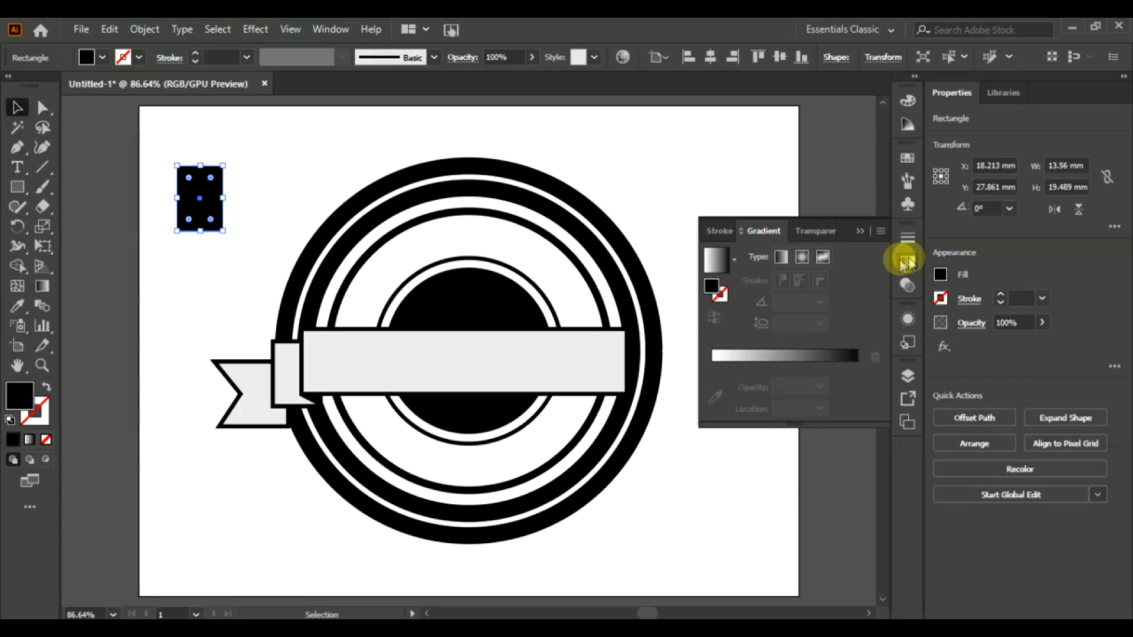
click(717, 260)
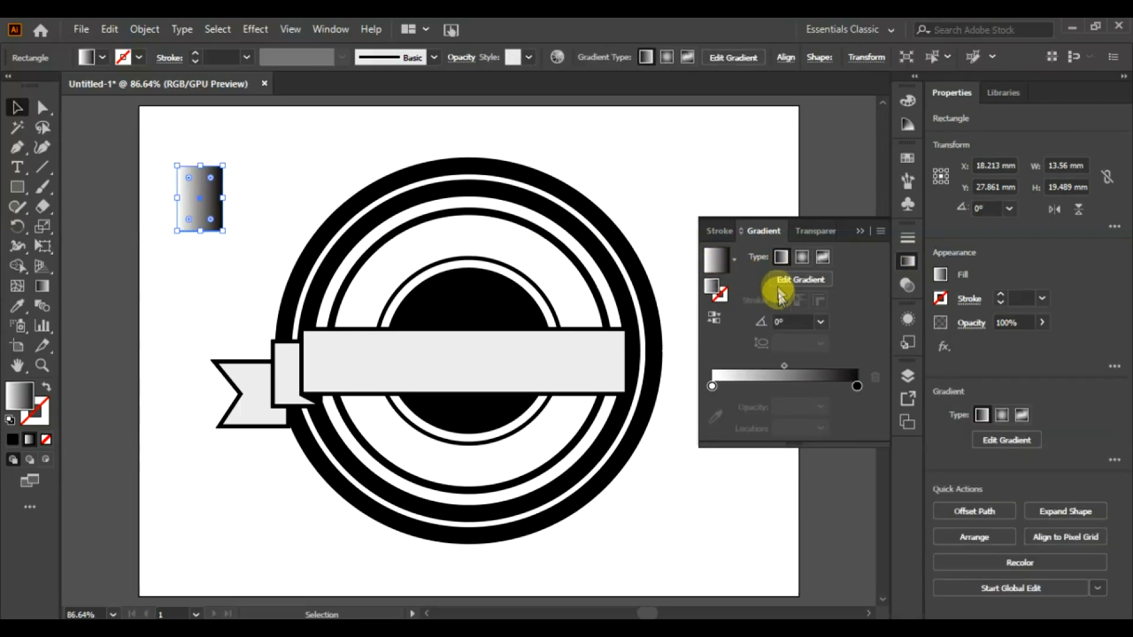
click(720, 314)
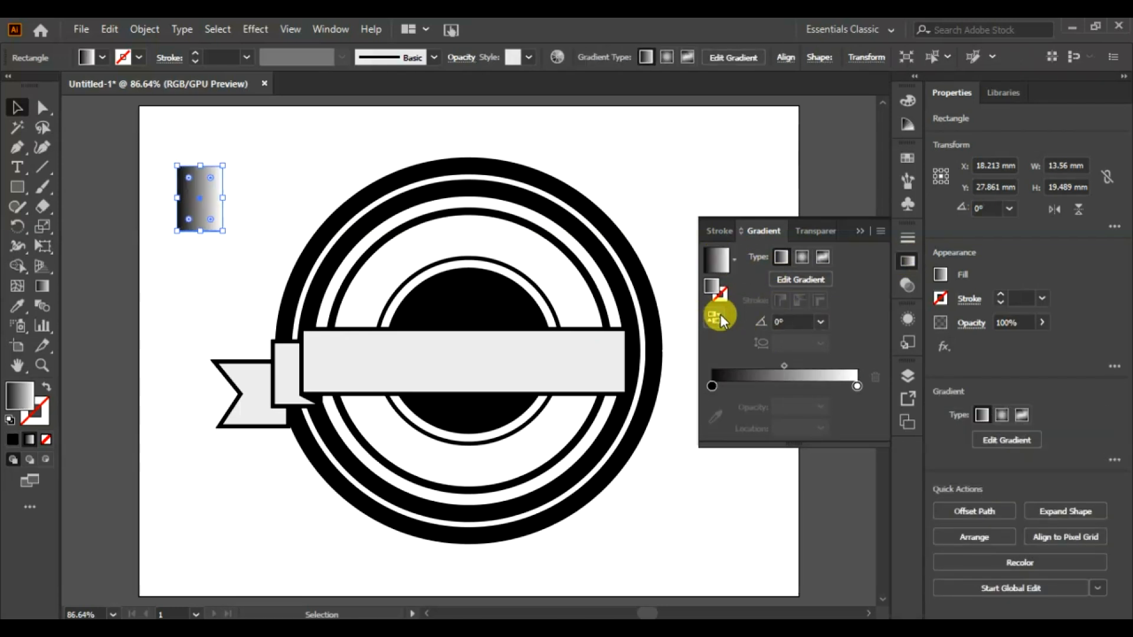
click(857, 385)
click(821, 407)
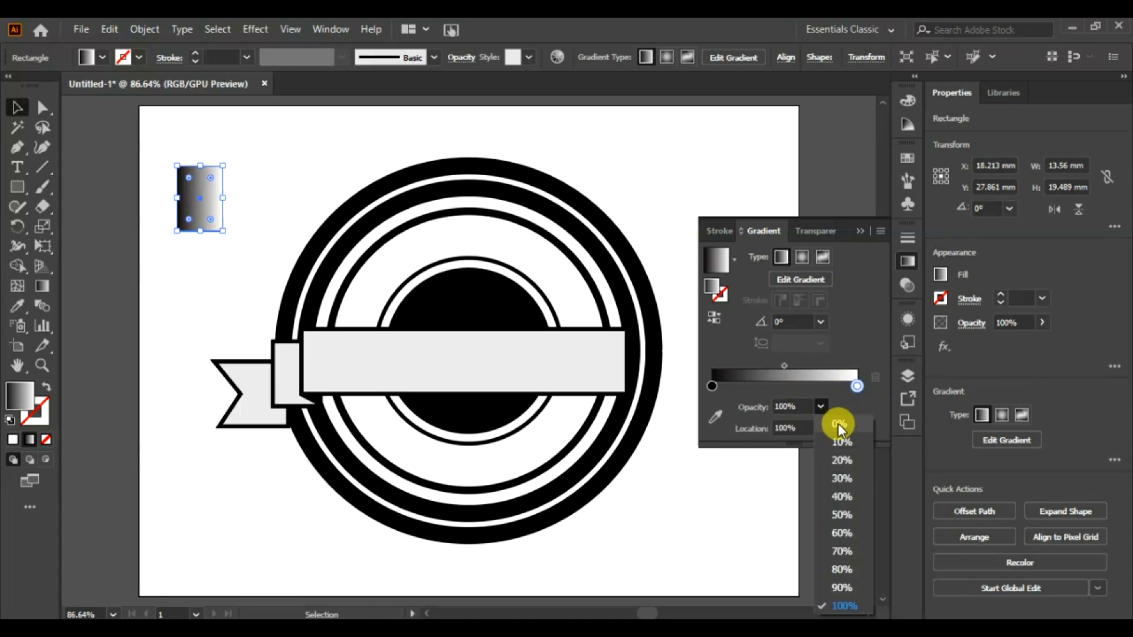
click(839, 426)
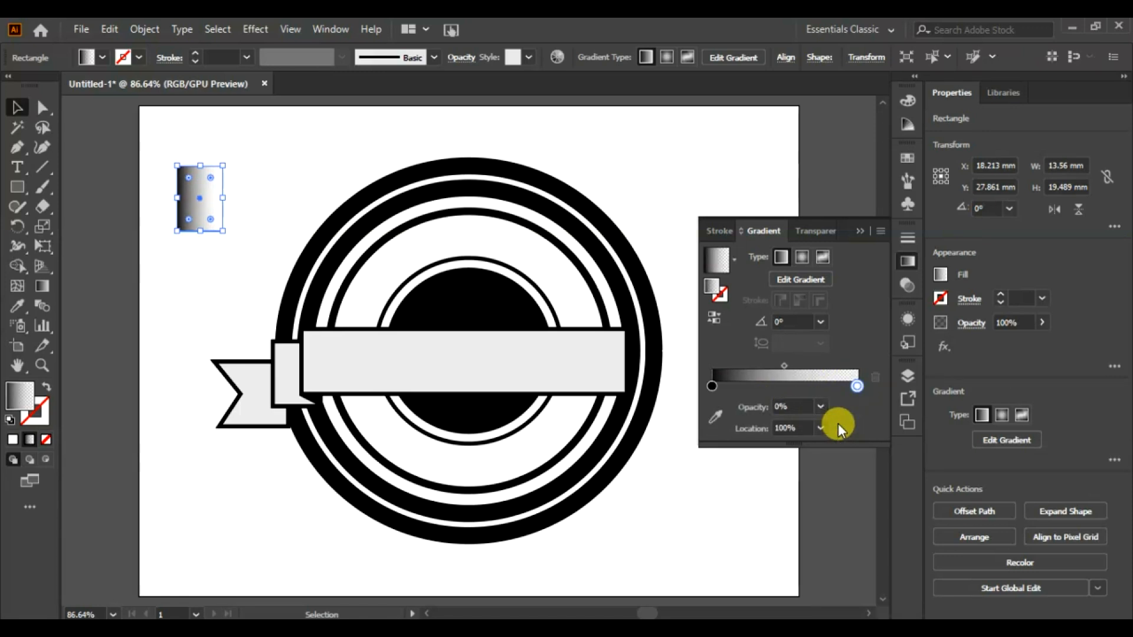
drag(784, 366, 764, 366)
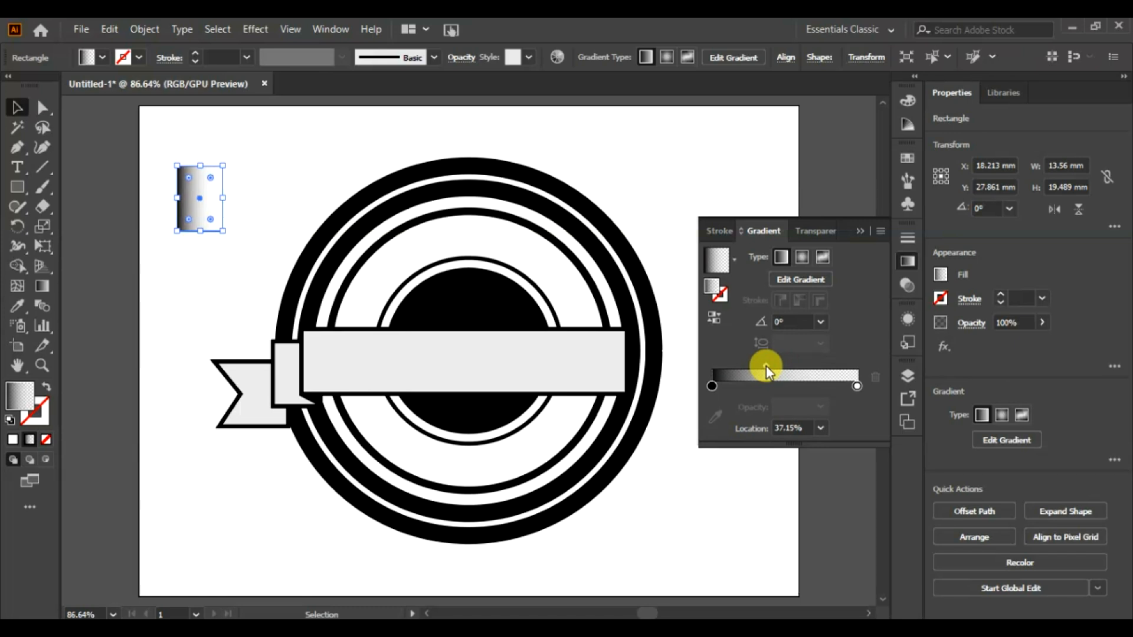
Place the gradient rectangle over the long bar's left end and set its gradient midpoint to about 66%
click(630, 226)
drag(193, 199, 321, 361)
click(189, 220)
click(314, 356)
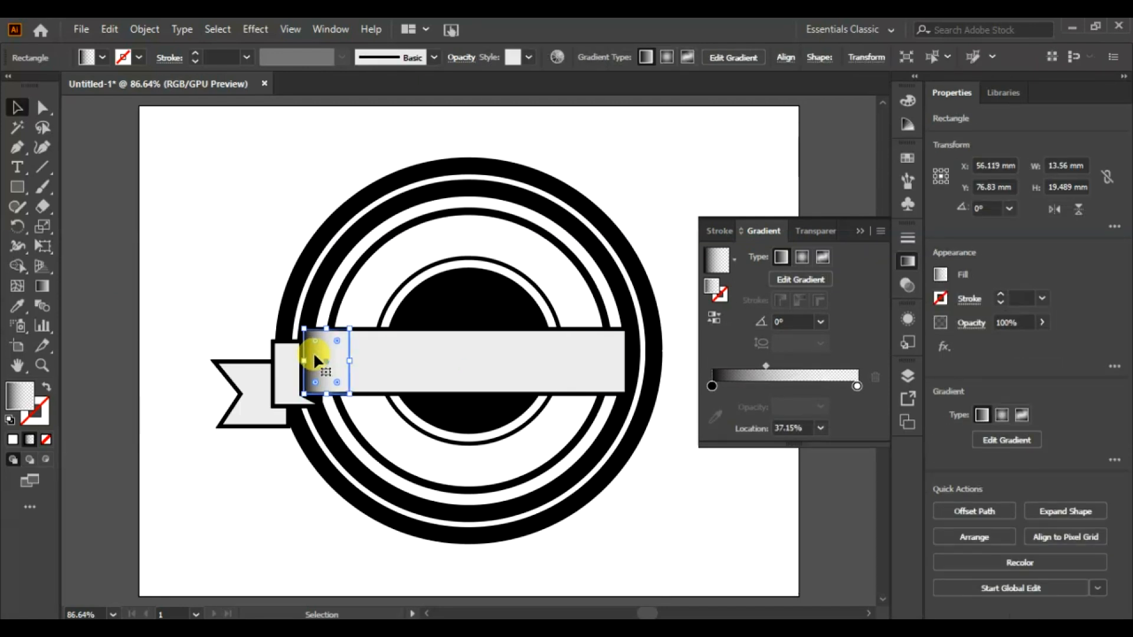
click(253, 207)
click(316, 374)
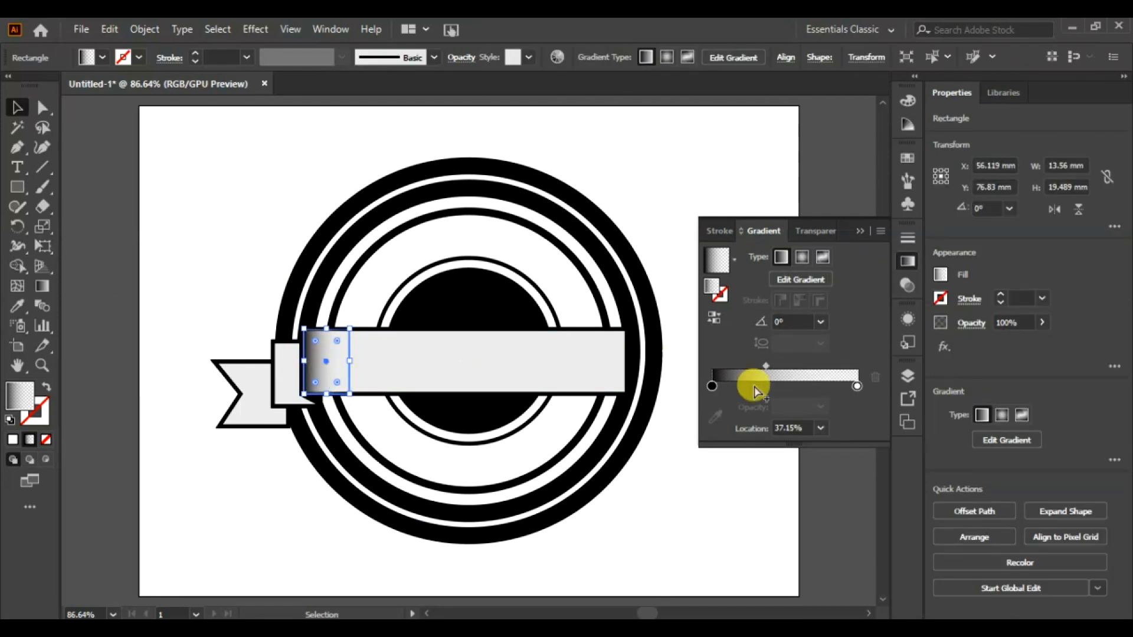
drag(792, 366, 809, 366)
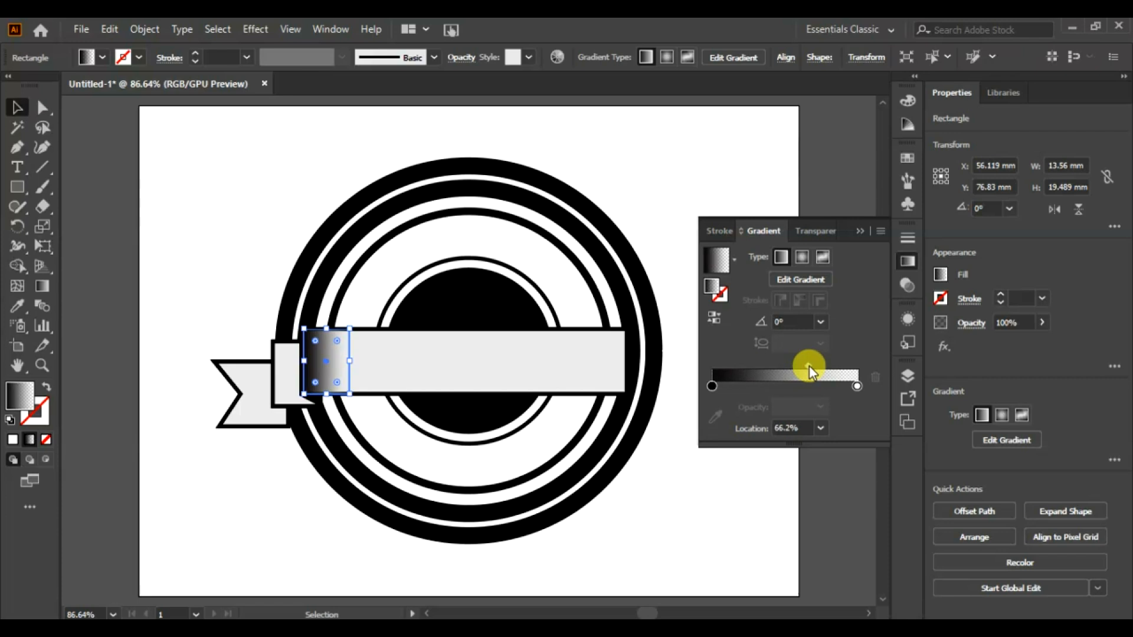
click(157, 203)
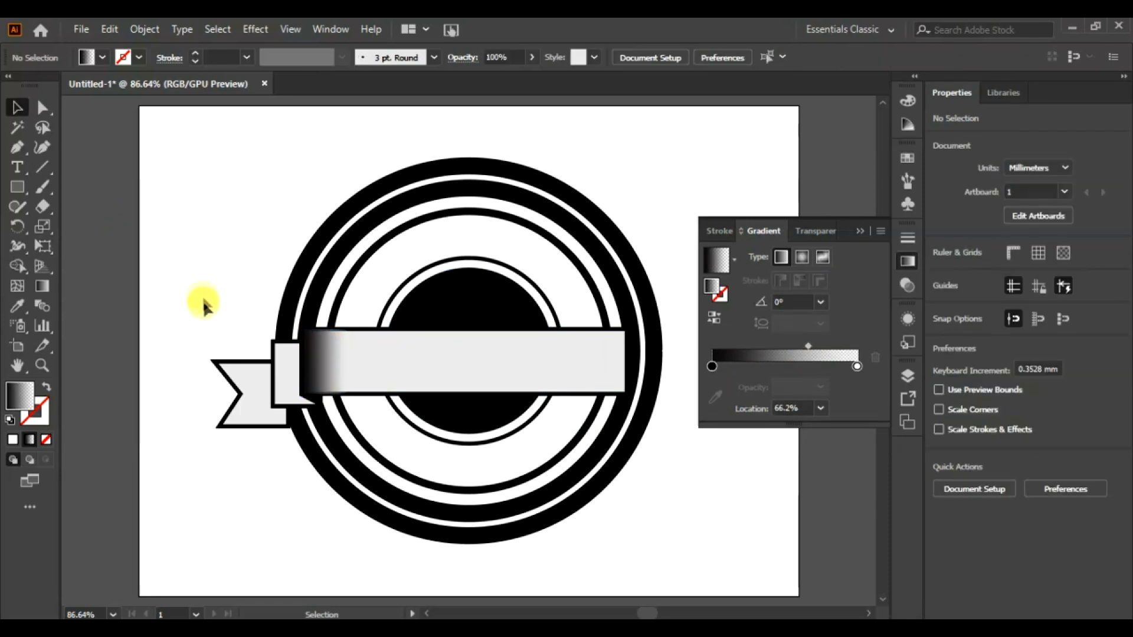
Make a vertically reflected copy of the gradient rectangle and place it at the long bar's right end
right_click(328, 358)
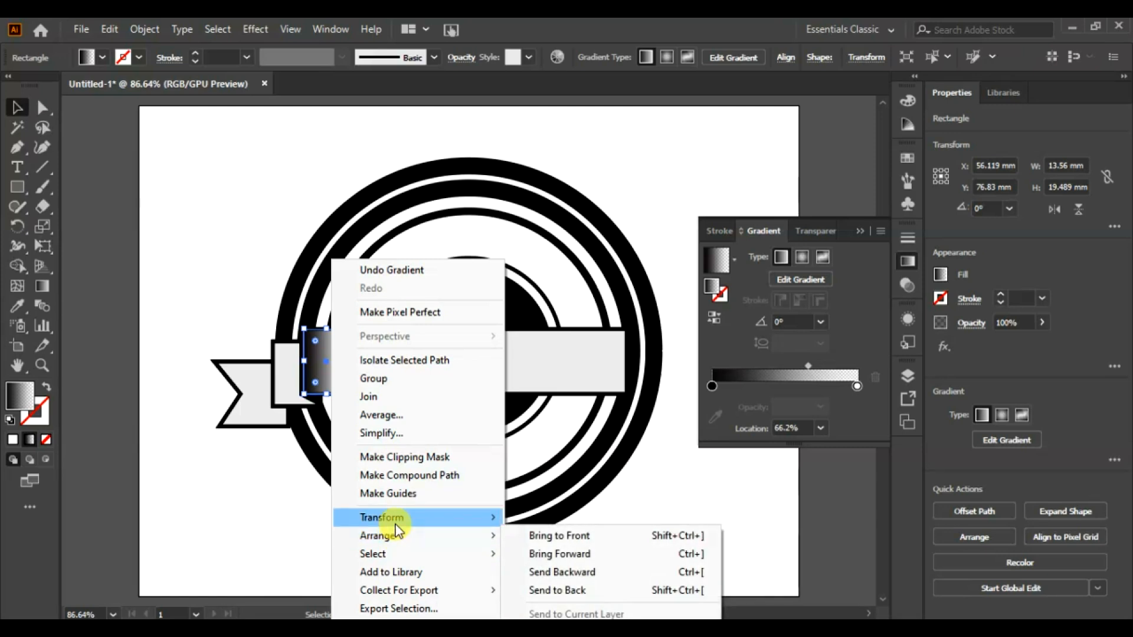
mouse_move(392, 517)
click(599, 434)
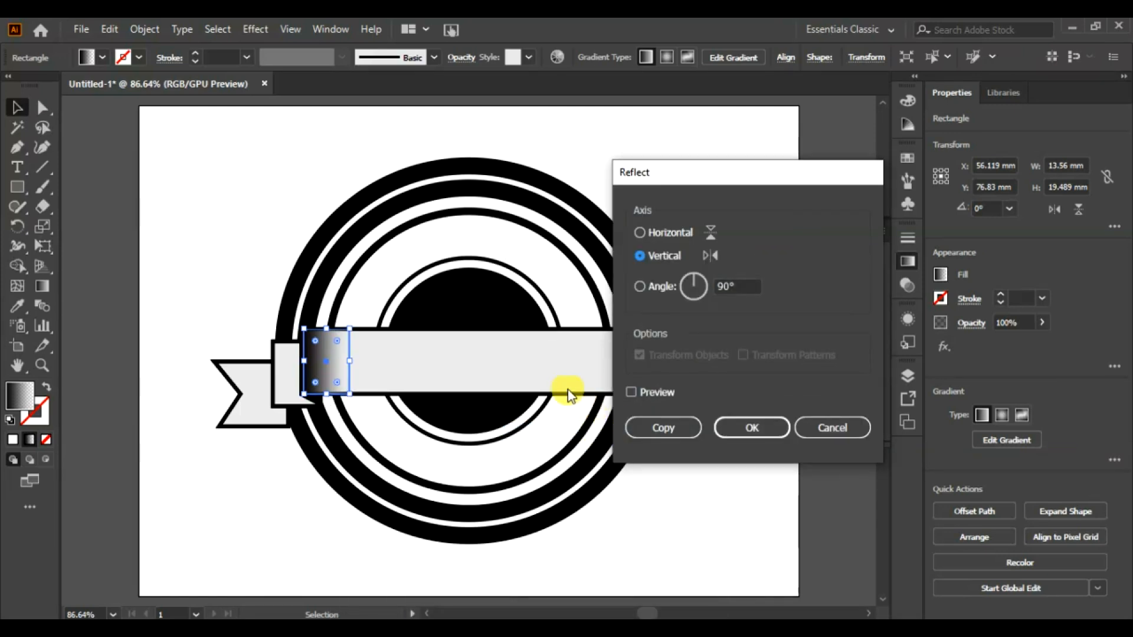
click(635, 394)
click(642, 433)
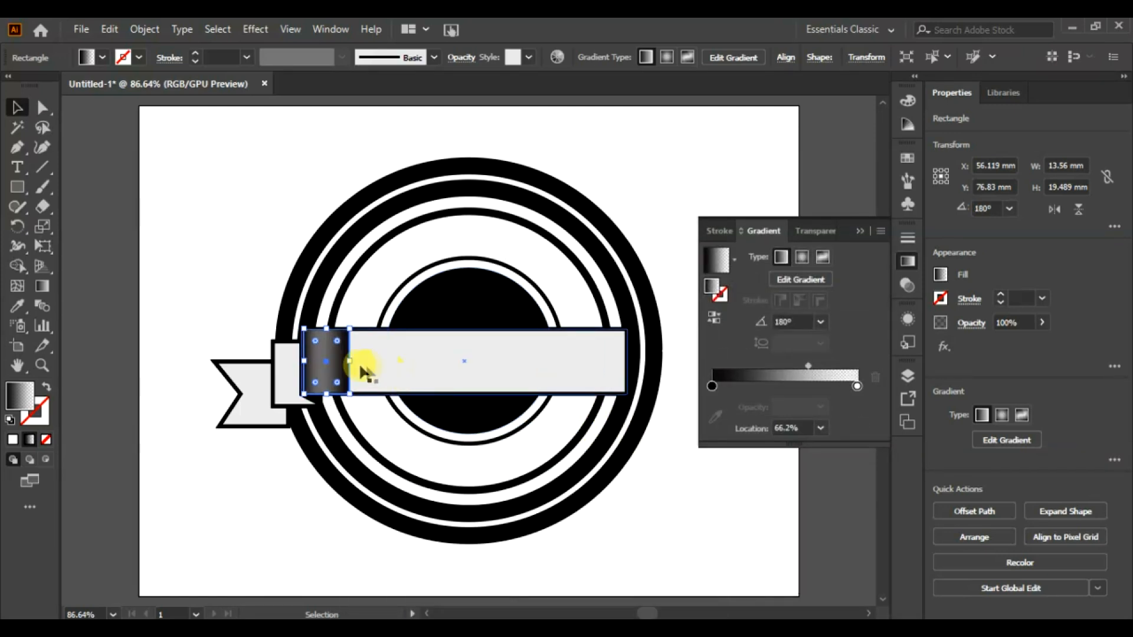
drag(335, 366, 612, 366)
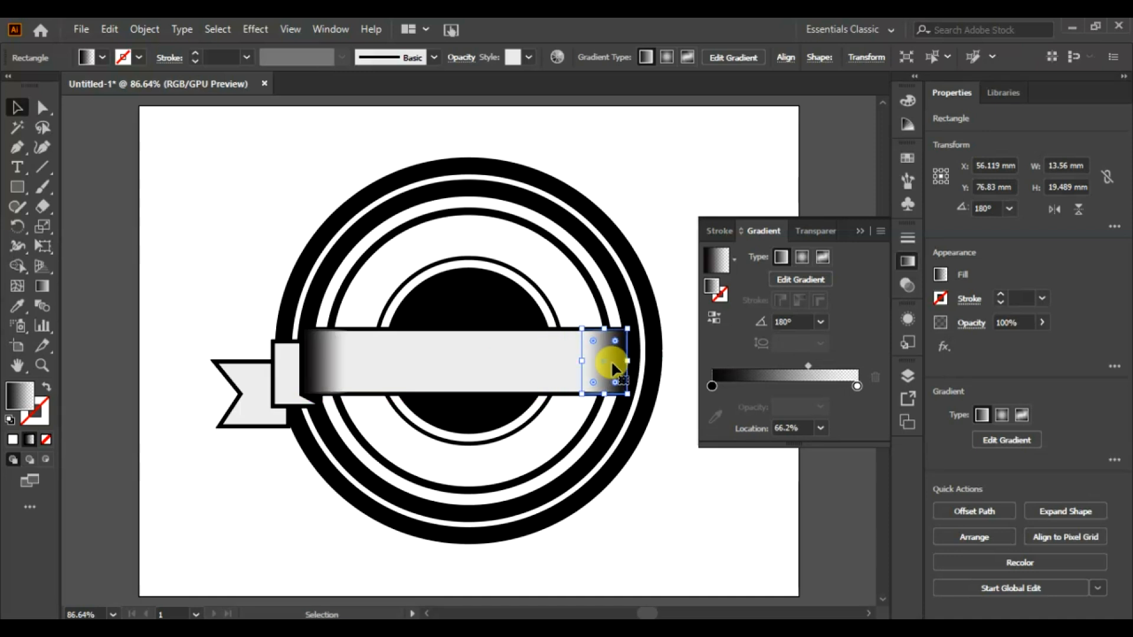
click(199, 204)
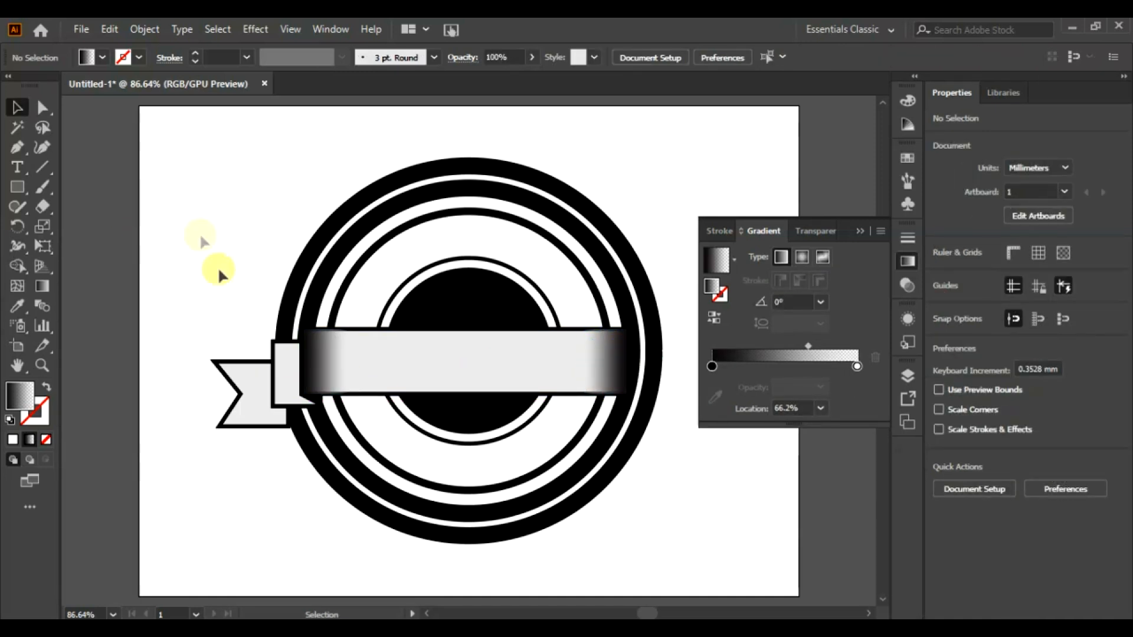
Place a gradient rectangle about 12.7 mm wide on the left notched tail and stack it beneath the folded piece
drag(603, 361, 194, 236)
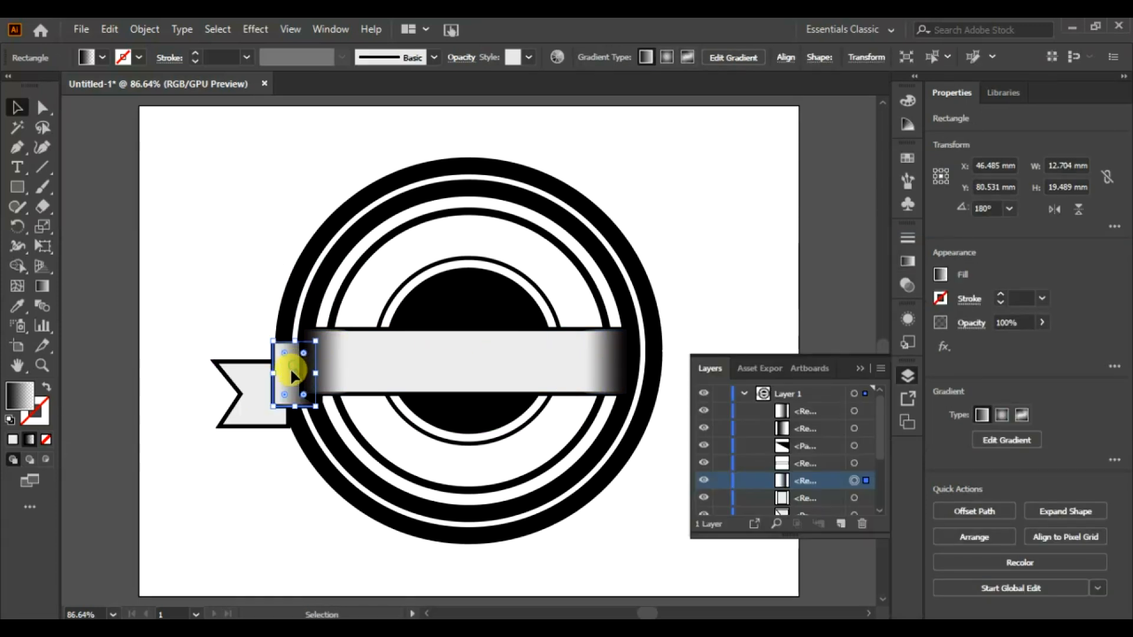
drag(294, 375, 271, 386)
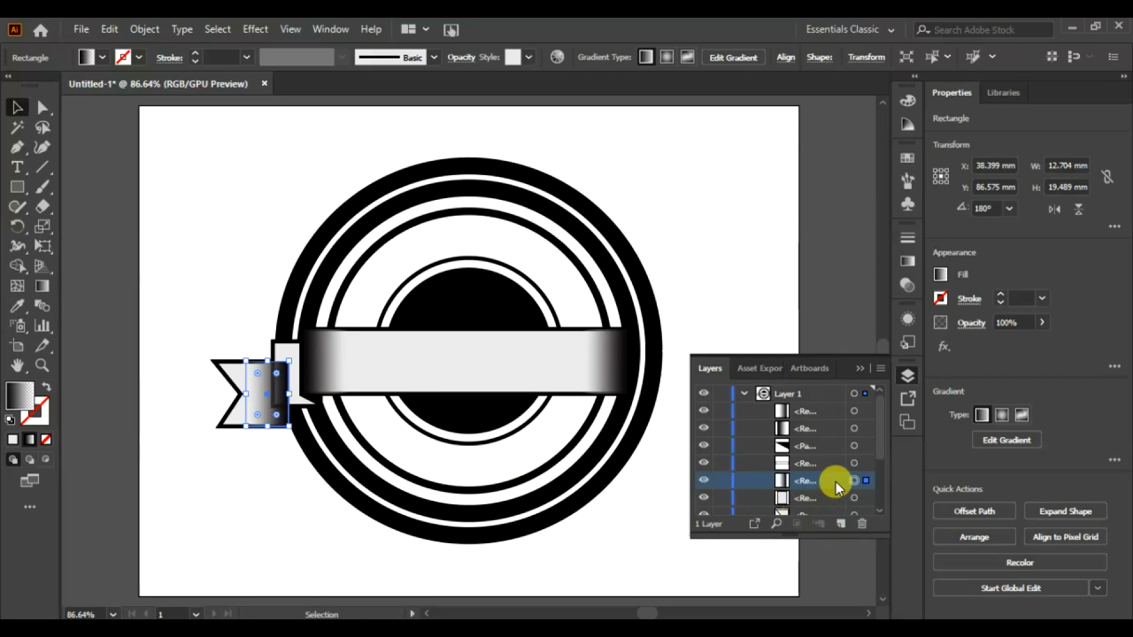
drag(839, 484, 838, 504)
click(260, 238)
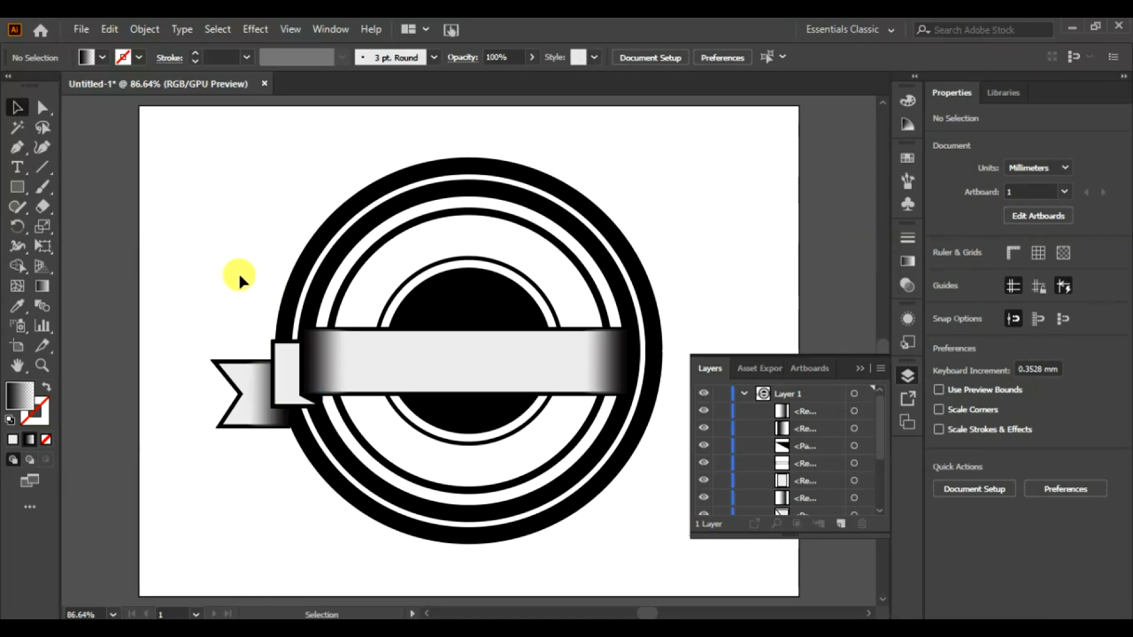
Duplicate the left folded piece, notched tail and tail shading together into the empty area above them
click(277, 381)
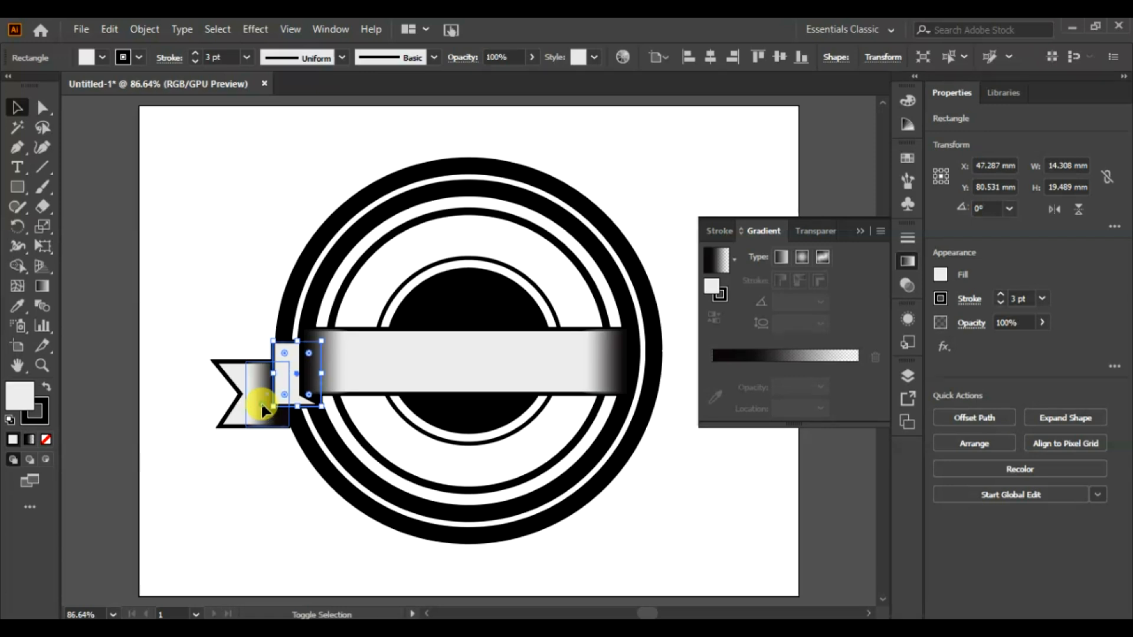
shift+click(263, 410)
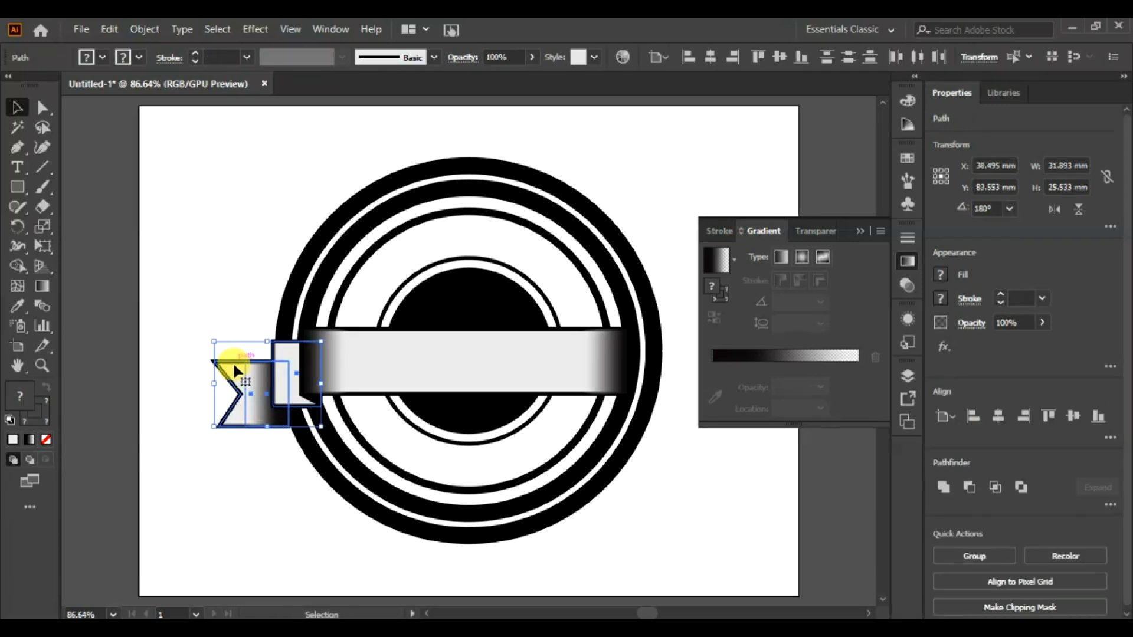
drag(234, 366, 219, 192)
Reflect the duplicated ribbon end across the vertical axis and place it at the long bar's right end
right_click(226, 214)
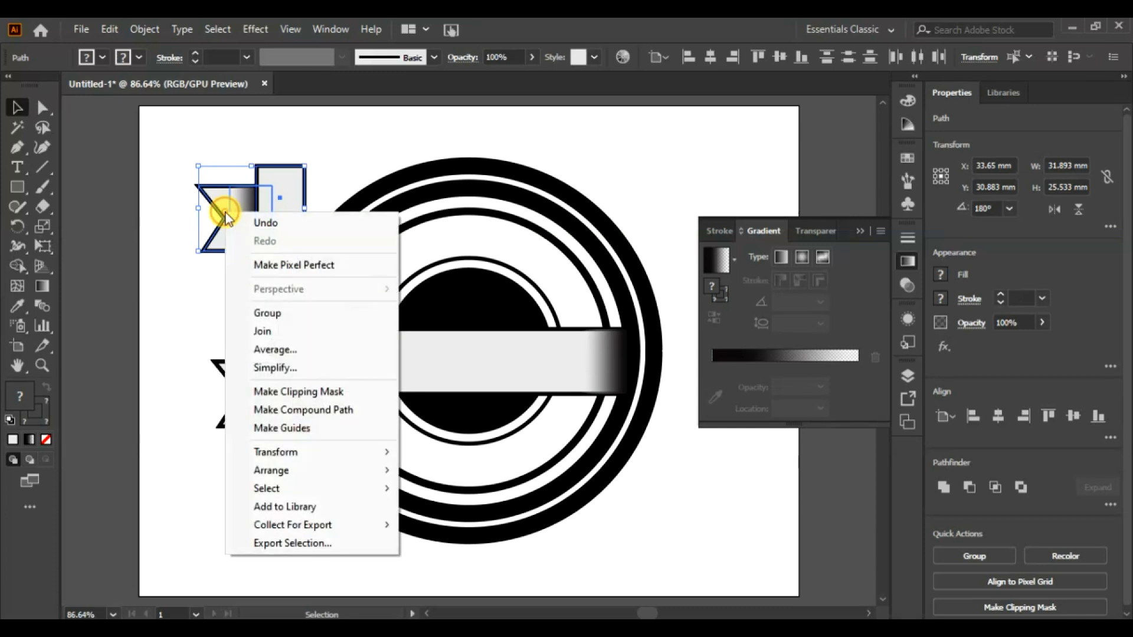
mouse_move(319, 460)
click(449, 511)
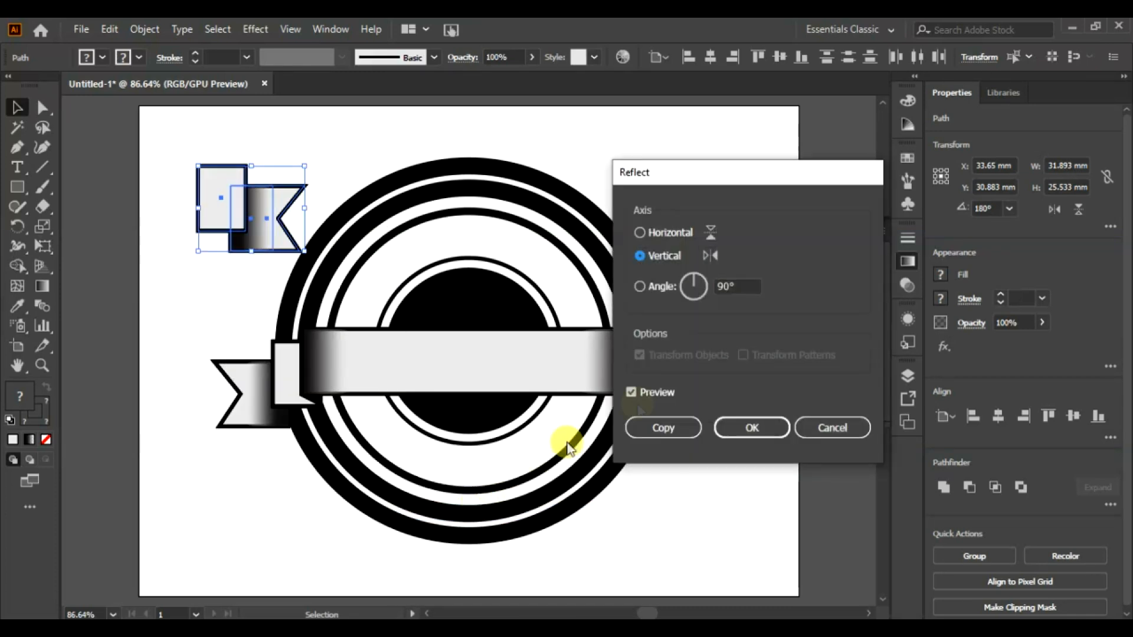
click(755, 430)
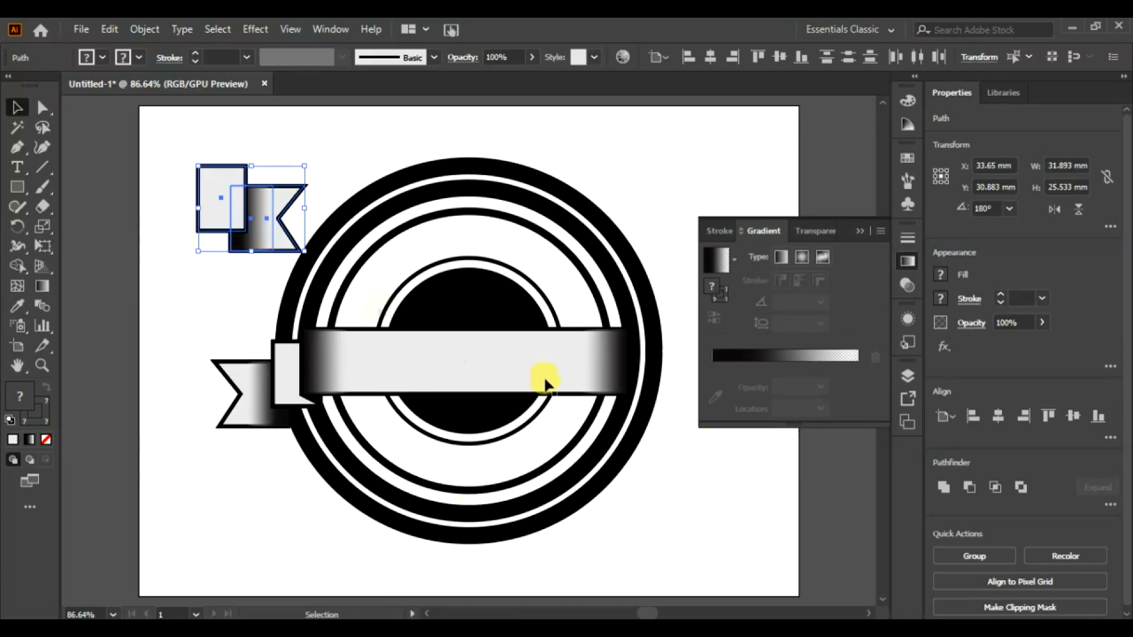
drag(216, 197, 642, 375)
click(718, 373)
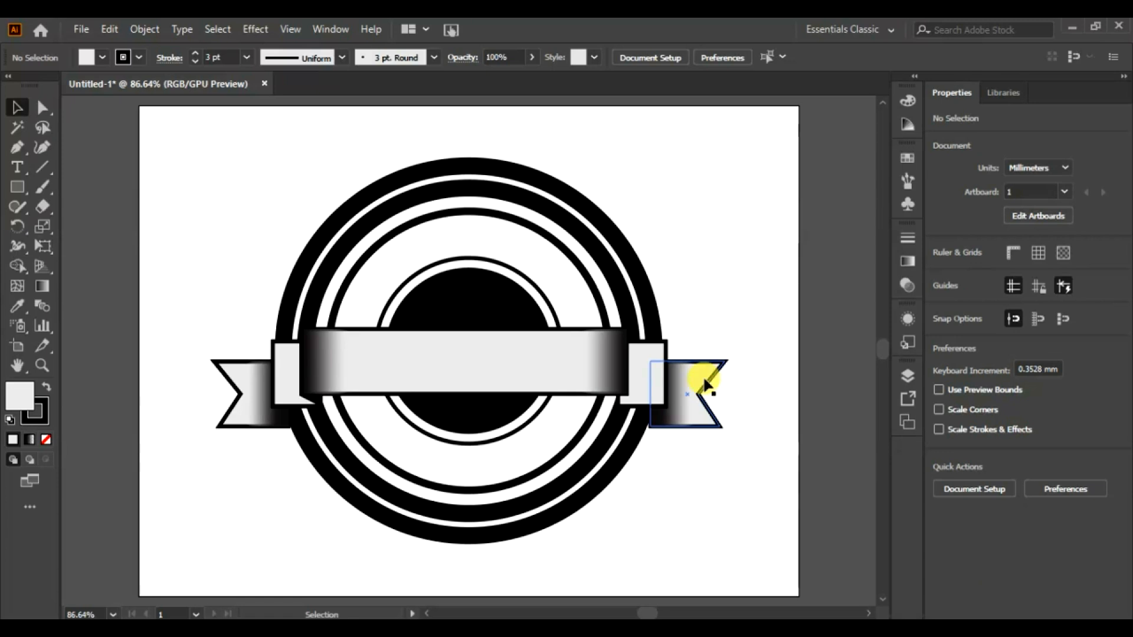
Nudge the right folded piece, notched tail and tail shading together about 1.4 mm left toward the bar
click(678, 377)
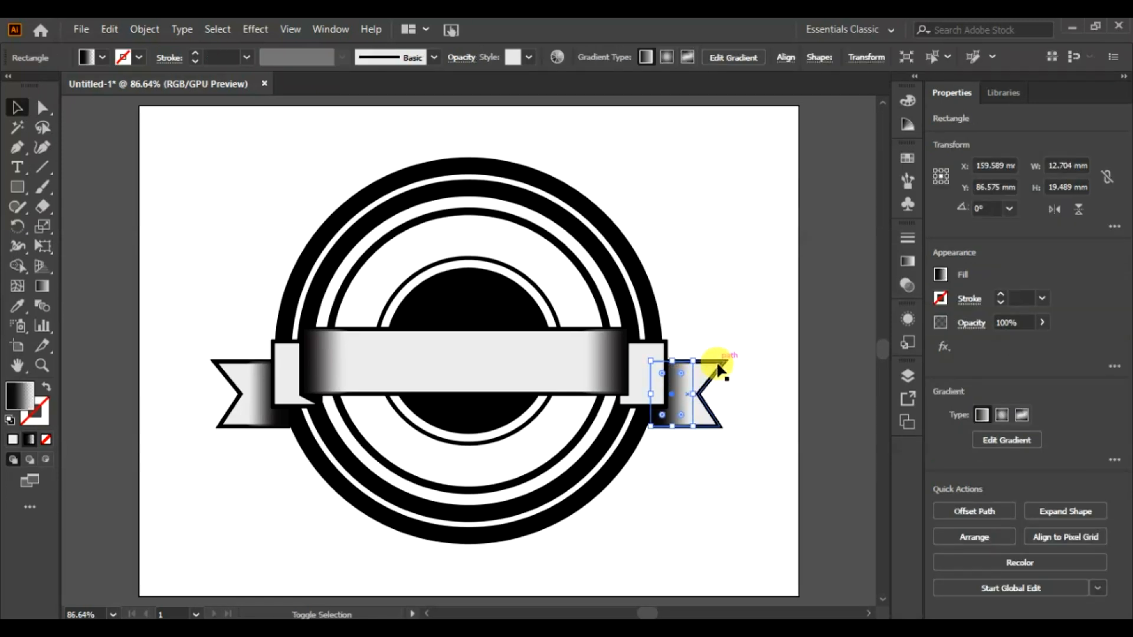
shift+click(719, 369)
shift+click(652, 349)
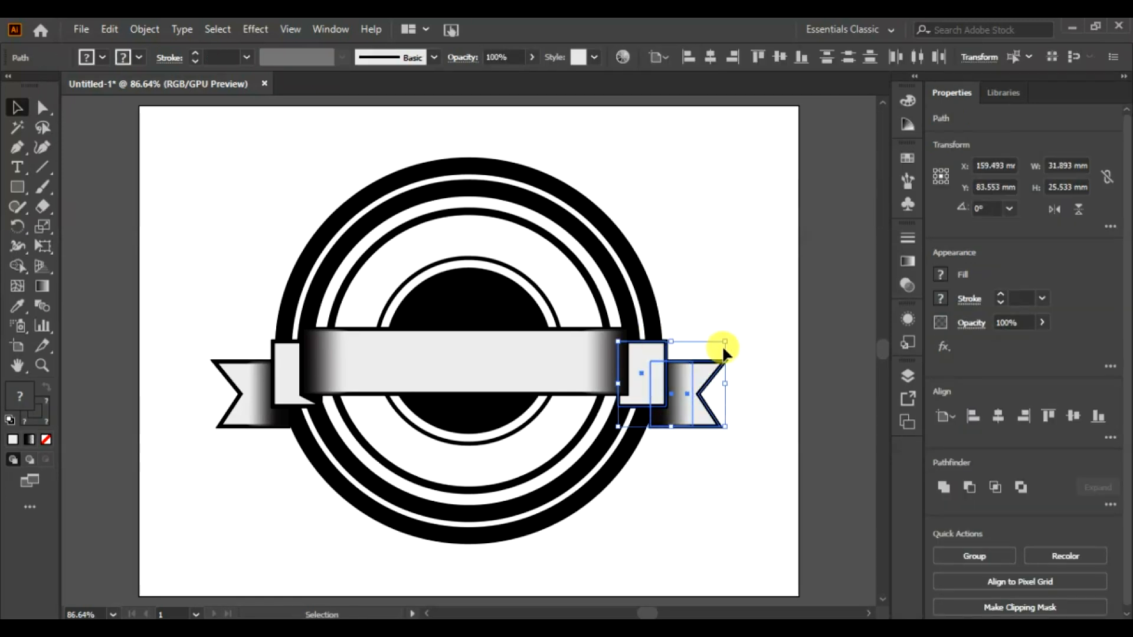
key(Left)
key(Left)
key(Left)
key(Left)
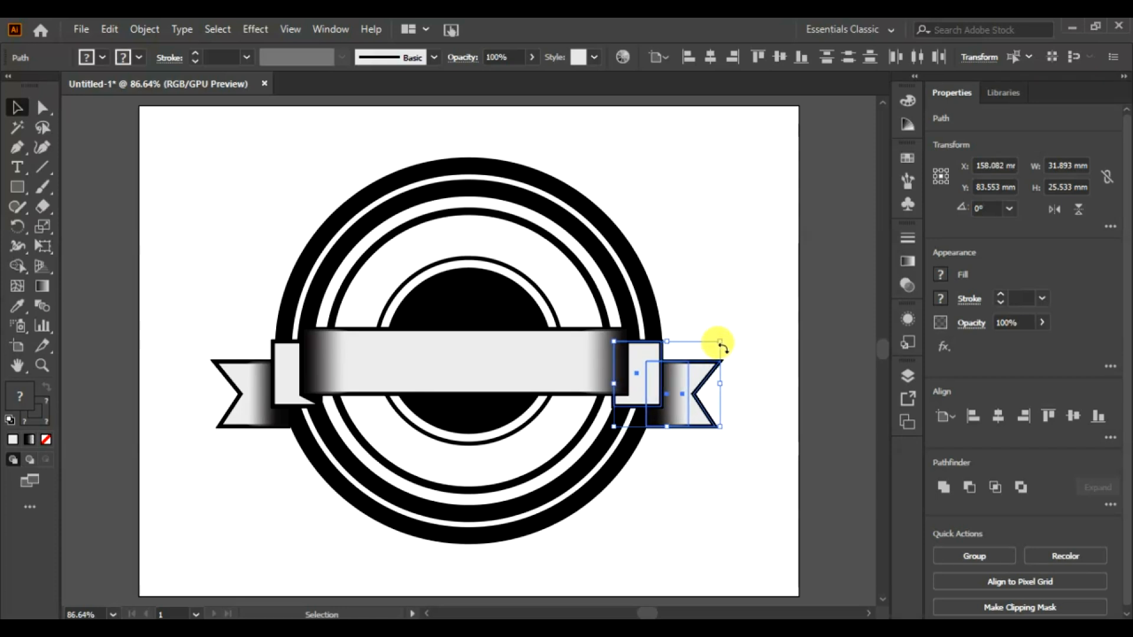
click(768, 485)
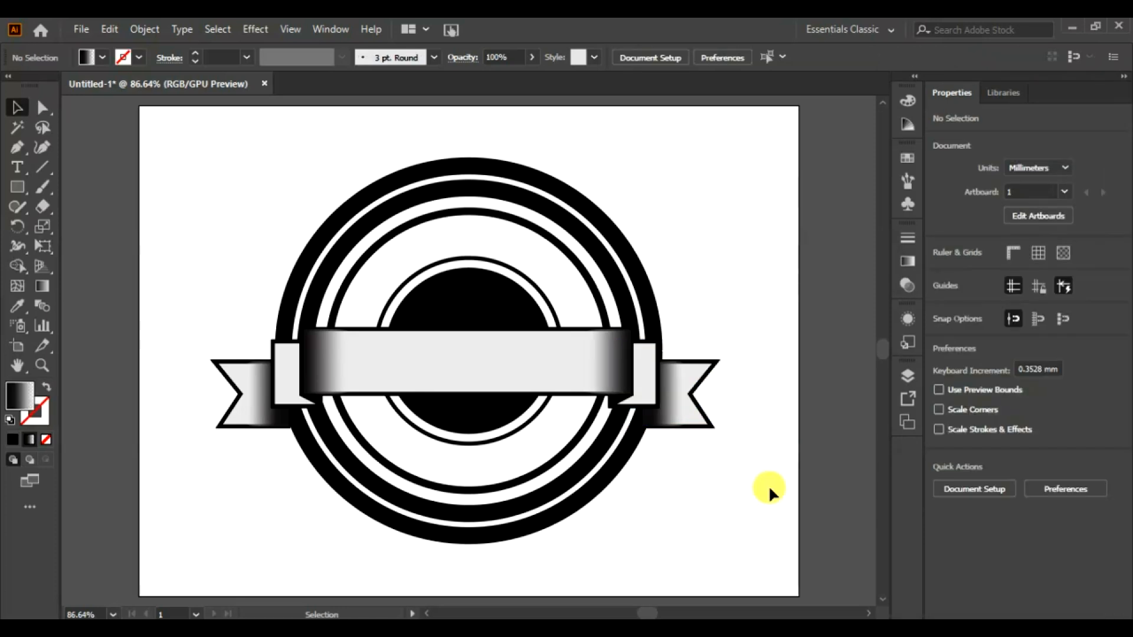
Cut the second-outermost ring with the Scissors tool at both sides behind the ribbon and delete its upper arc
click(329, 275)
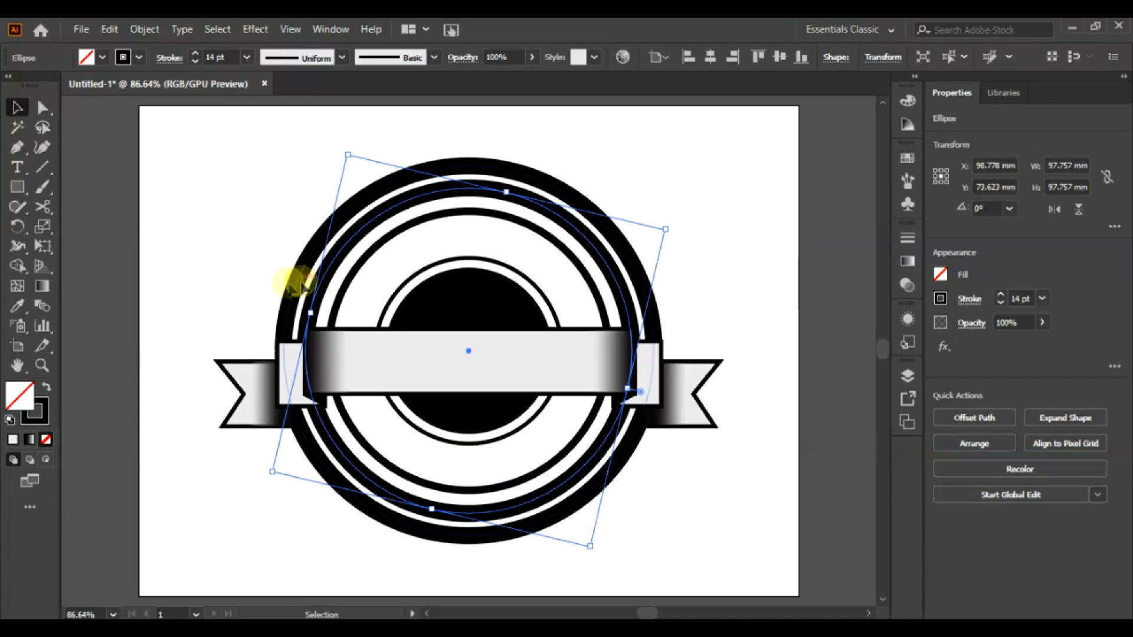
click(44, 212)
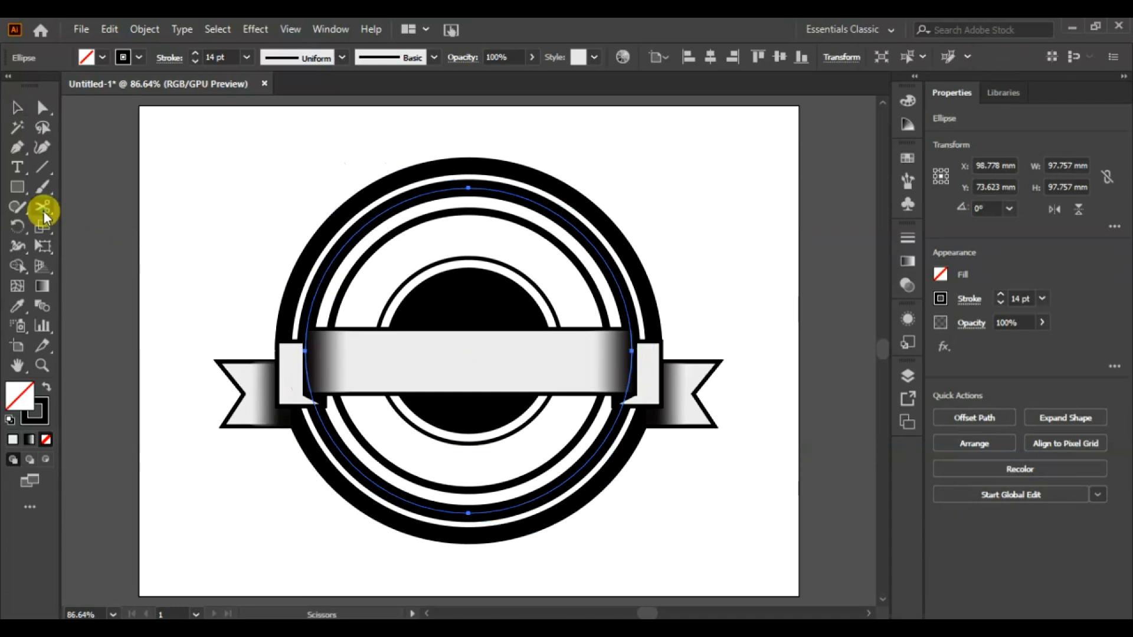
click(306, 365)
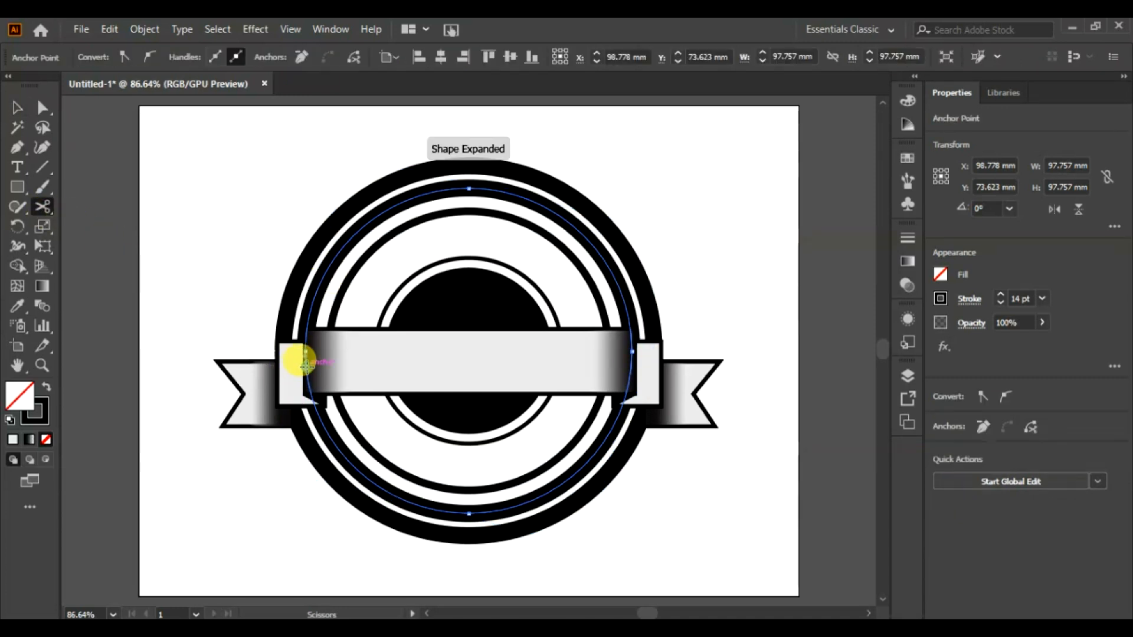
click(634, 363)
click(631, 367)
click(16, 109)
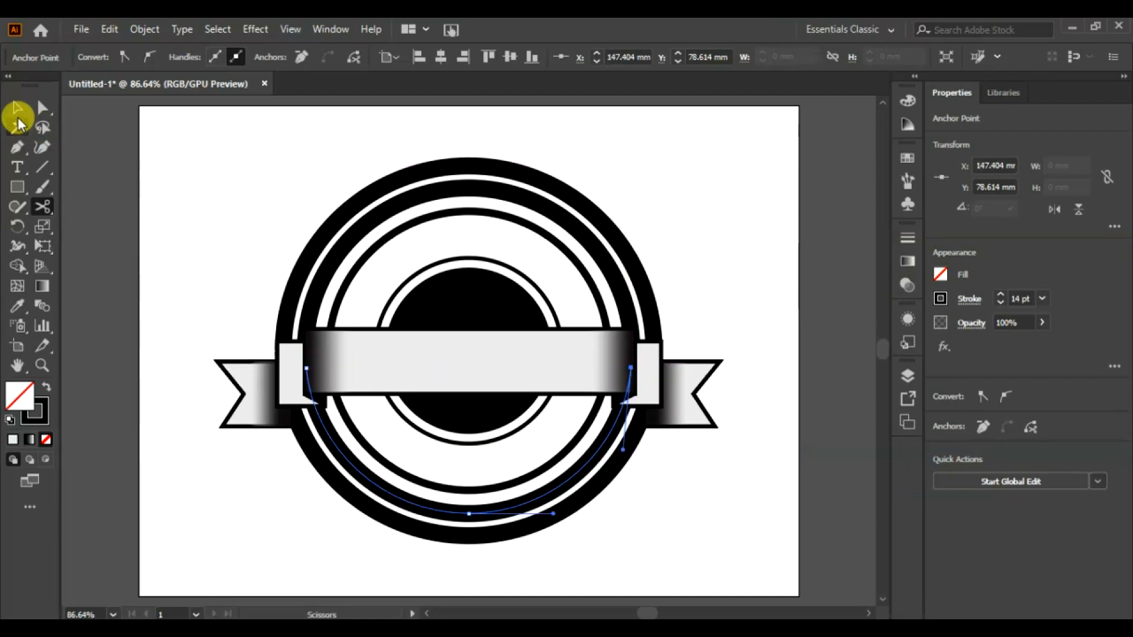
click(337, 257)
key(Delete)
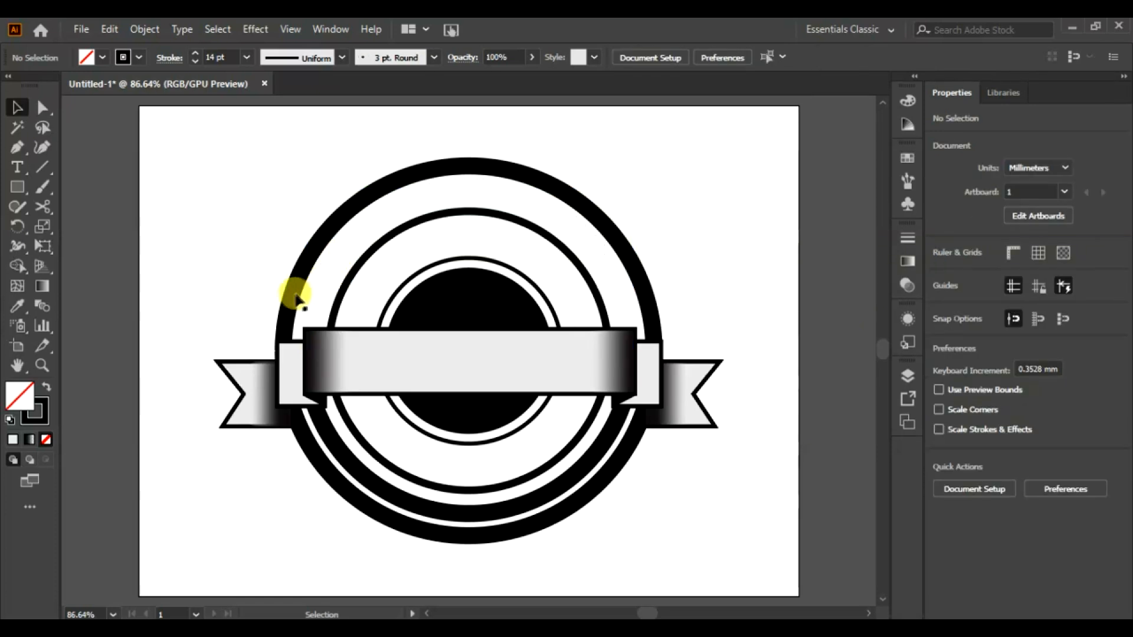
Cut the outermost ring with the Scissors tool at both sides behind the ribbon and delete its upper arc
click(305, 249)
click(43, 207)
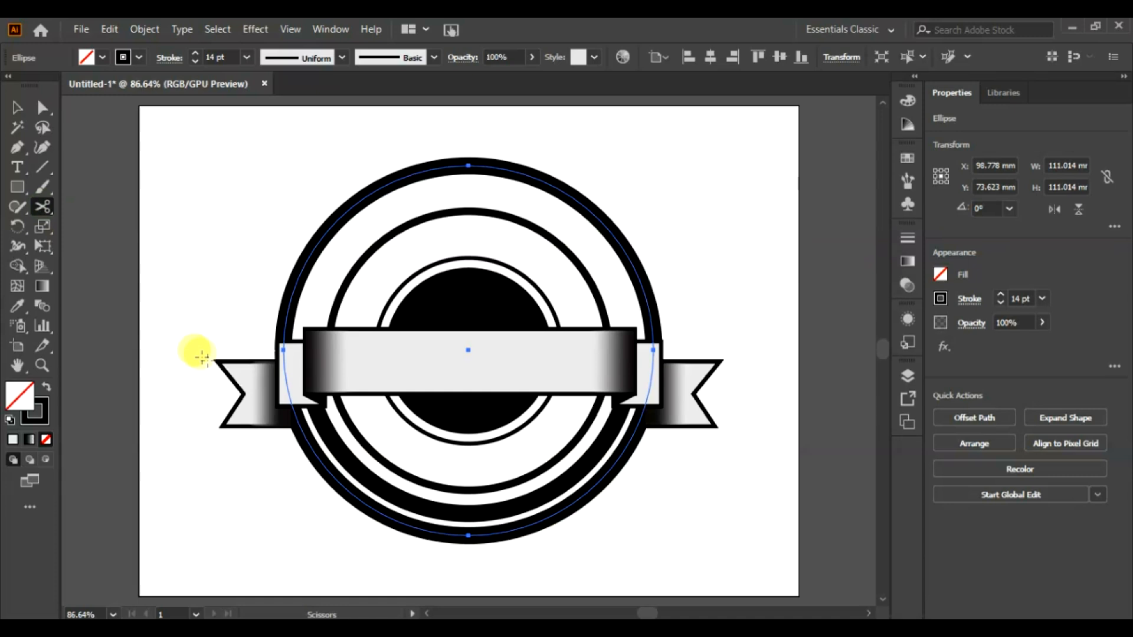
click(284, 371)
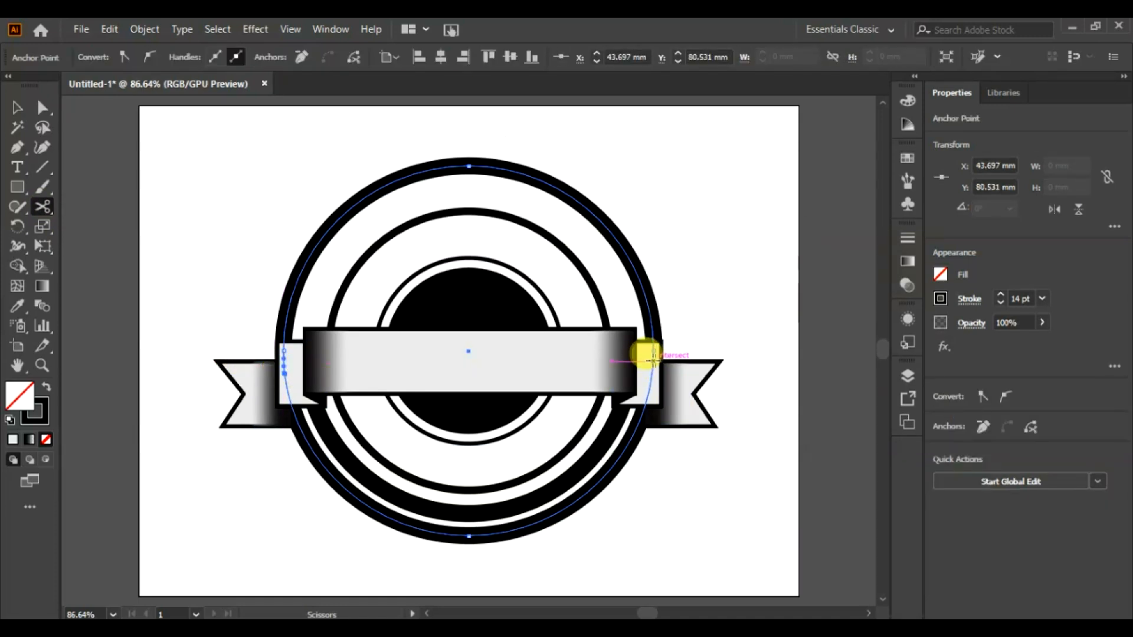
click(653, 358)
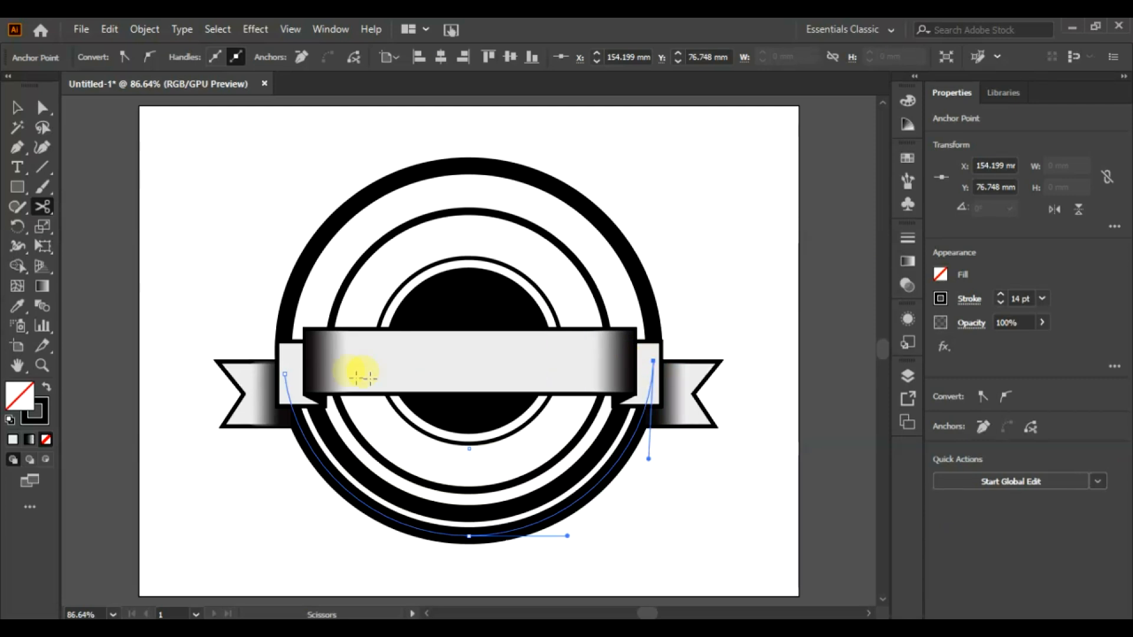
click(16, 107)
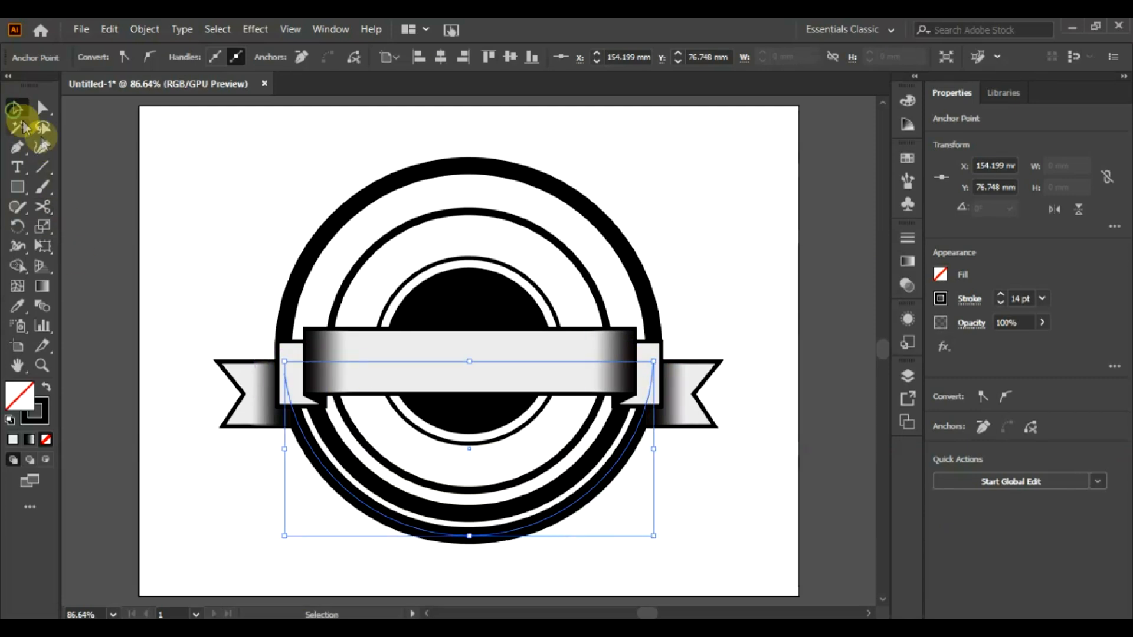
click(160, 267)
click(293, 291)
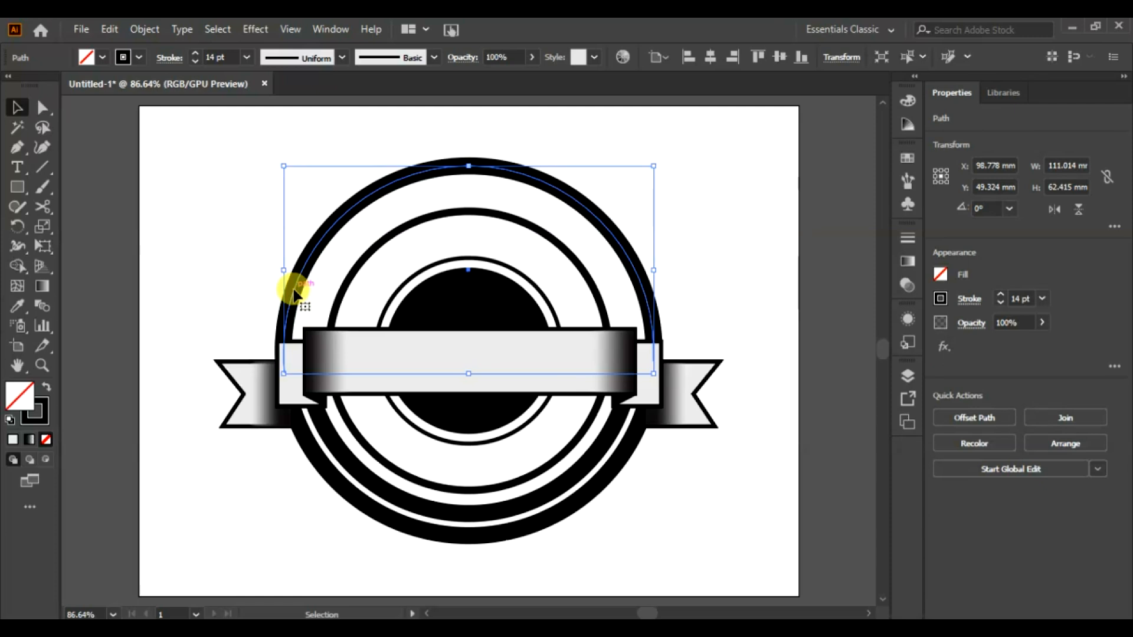
key(Delete)
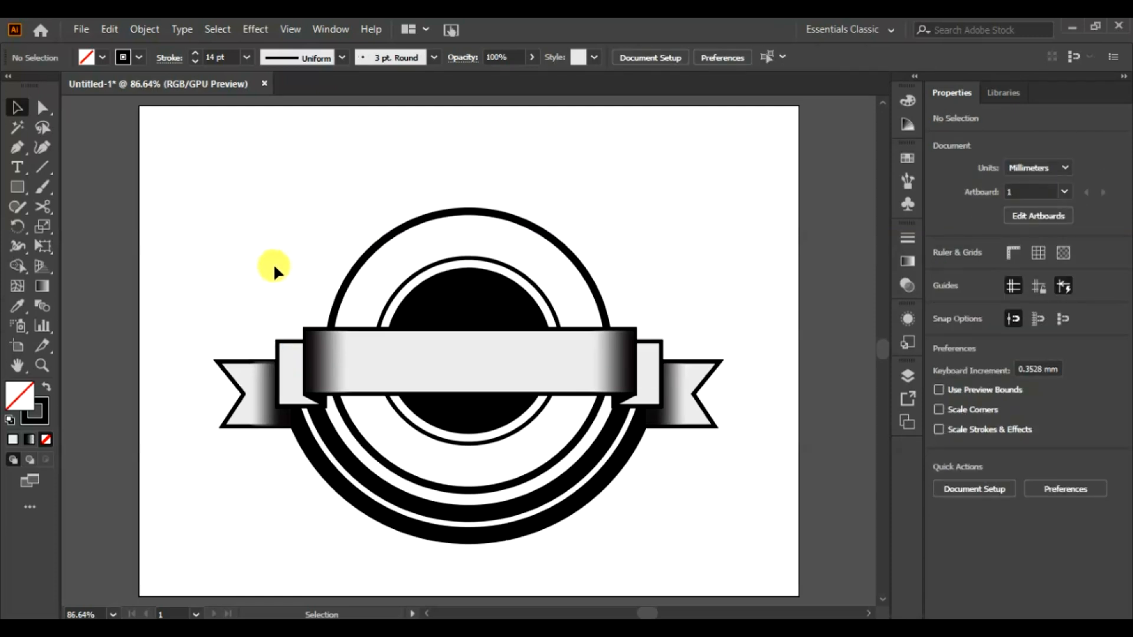
Sample the ribbon's light grey fill onto the largest remaining full ring with the Eyedropper and set its stroke to 5 pt
click(367, 260)
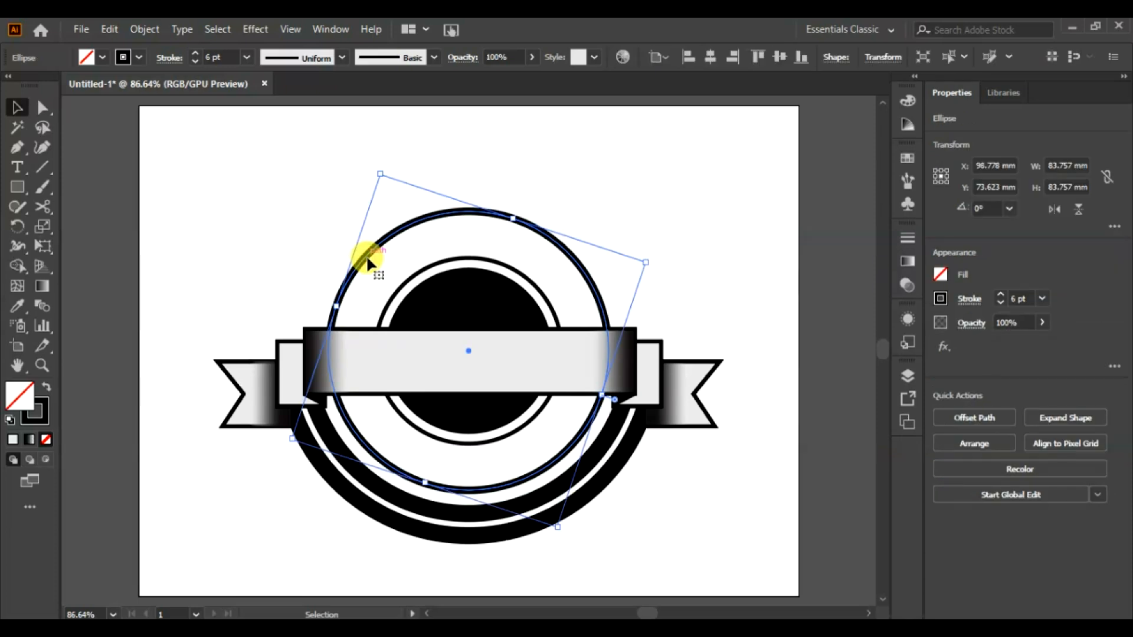
click(17, 306)
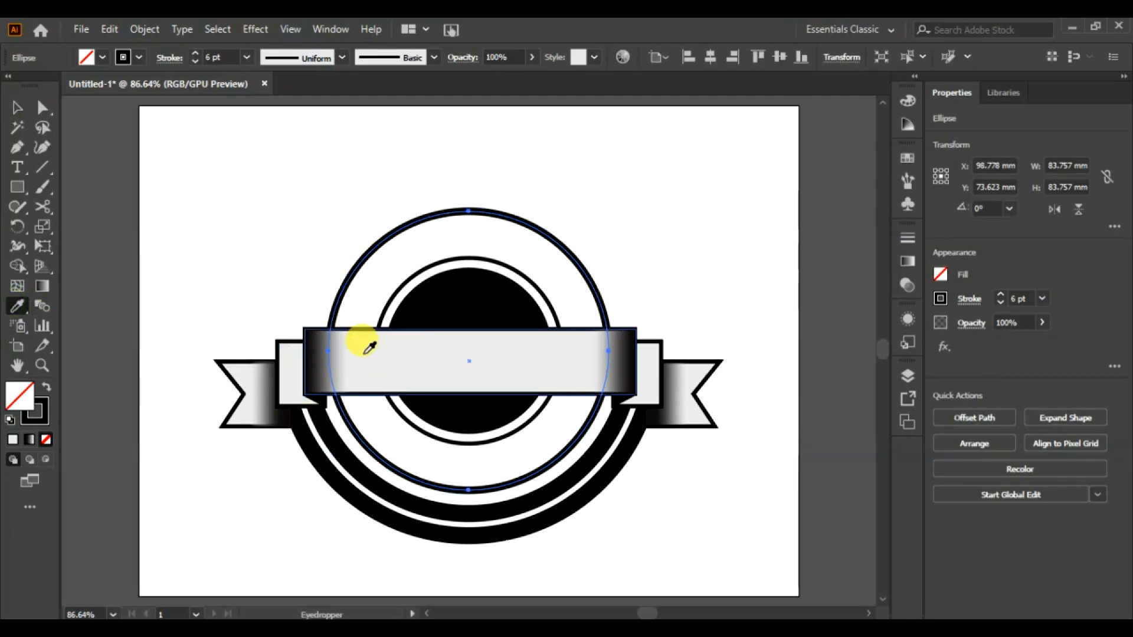
click(369, 344)
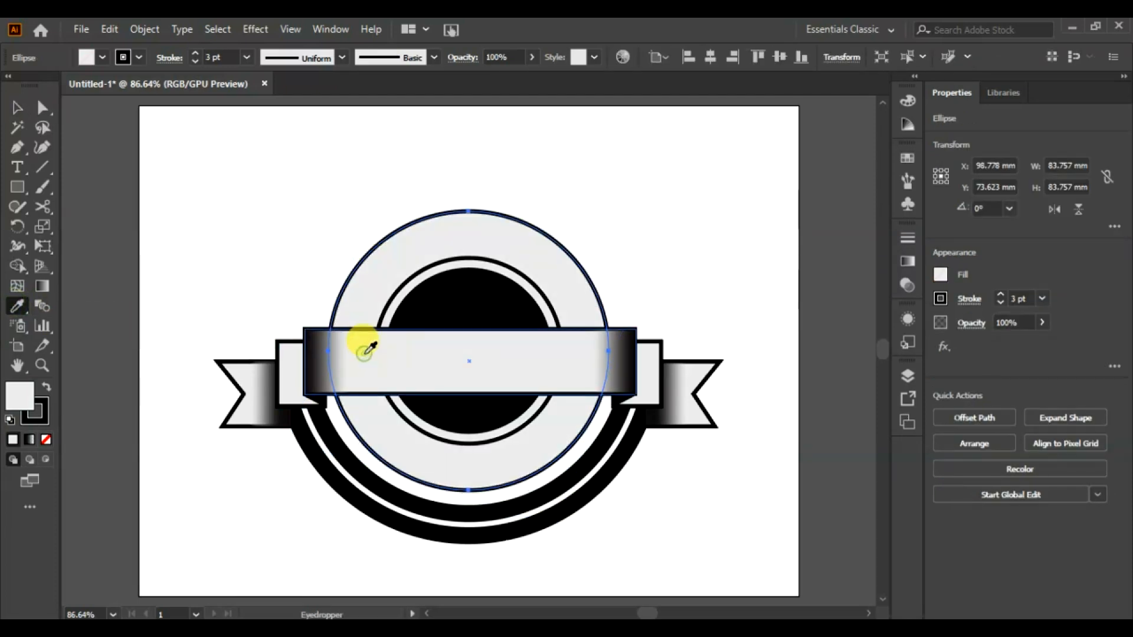
click(195, 53)
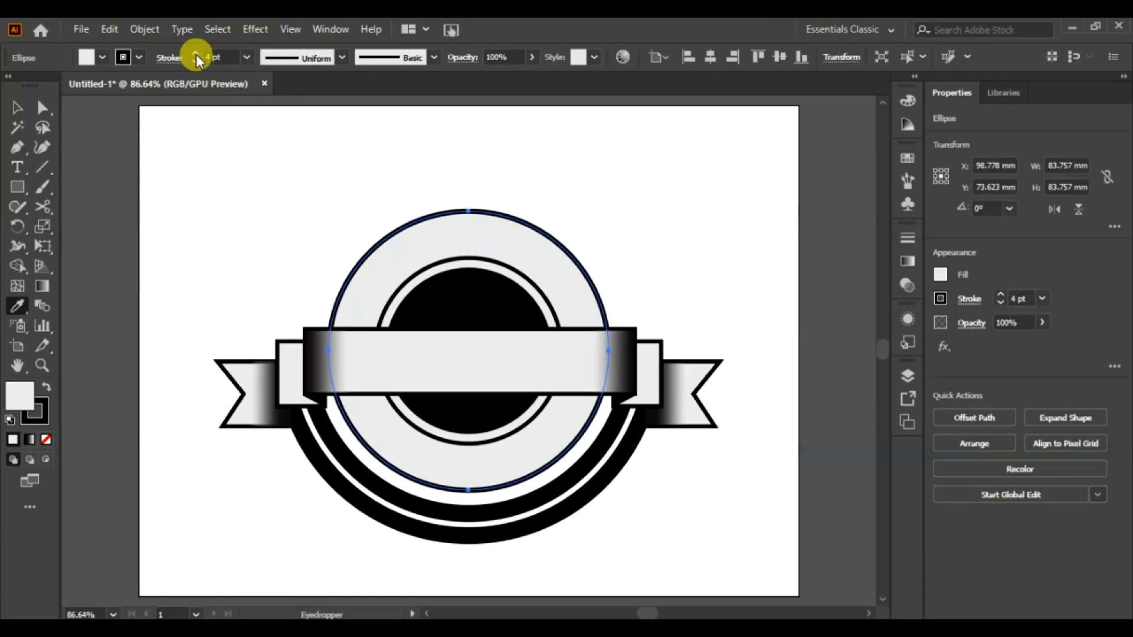
click(194, 53)
click(18, 106)
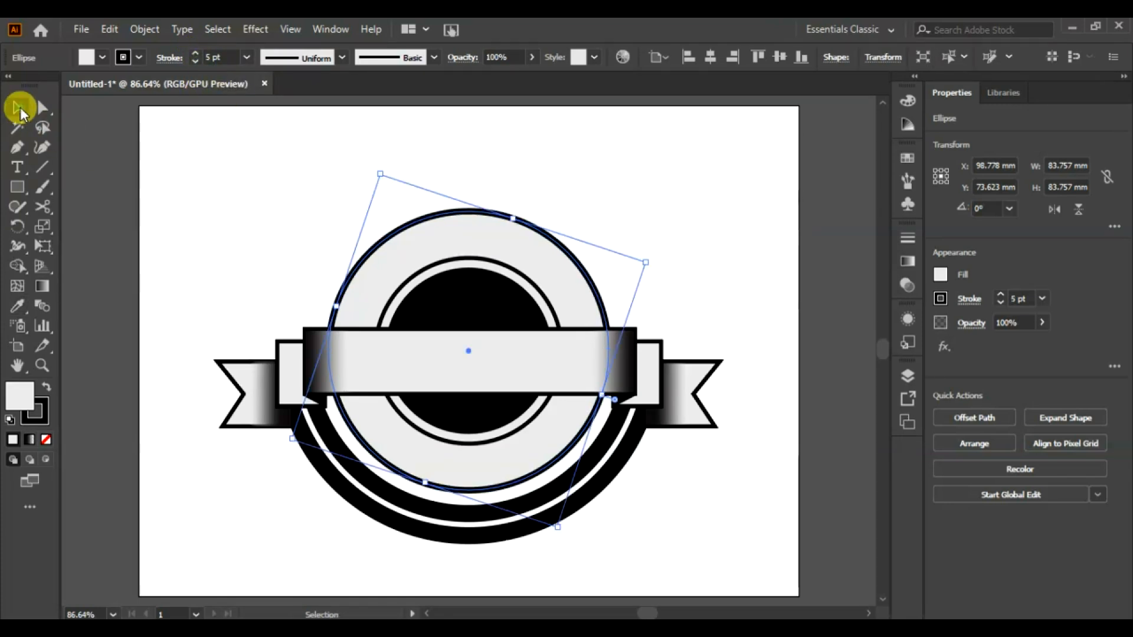
click(208, 201)
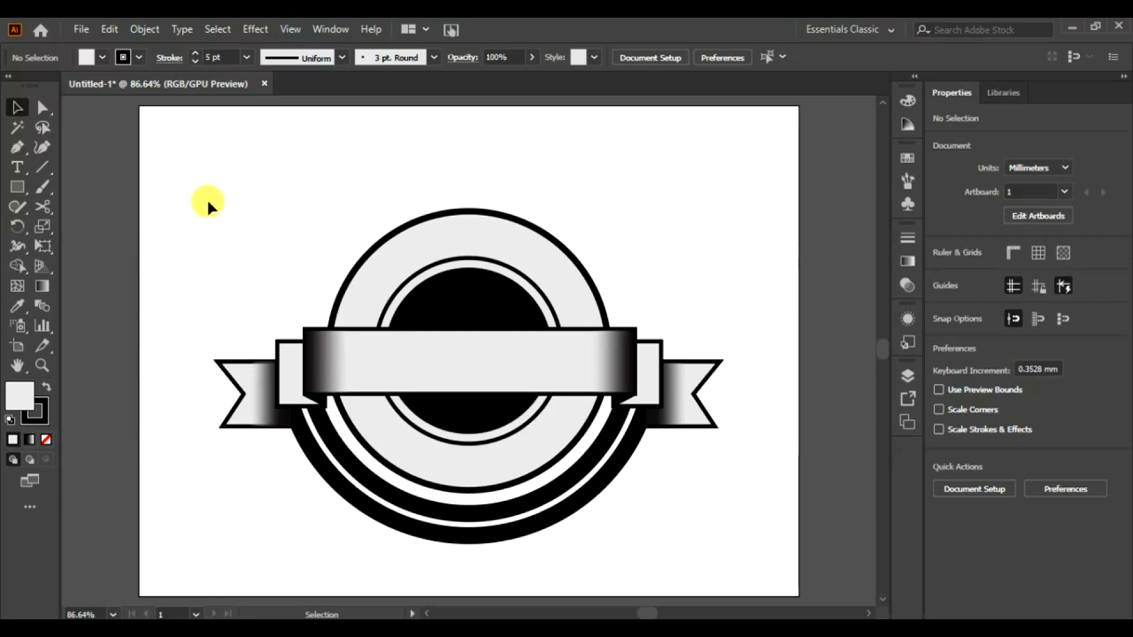
Fill the inner of the two thick lower arcs with the very light grey swatch
click(345, 456)
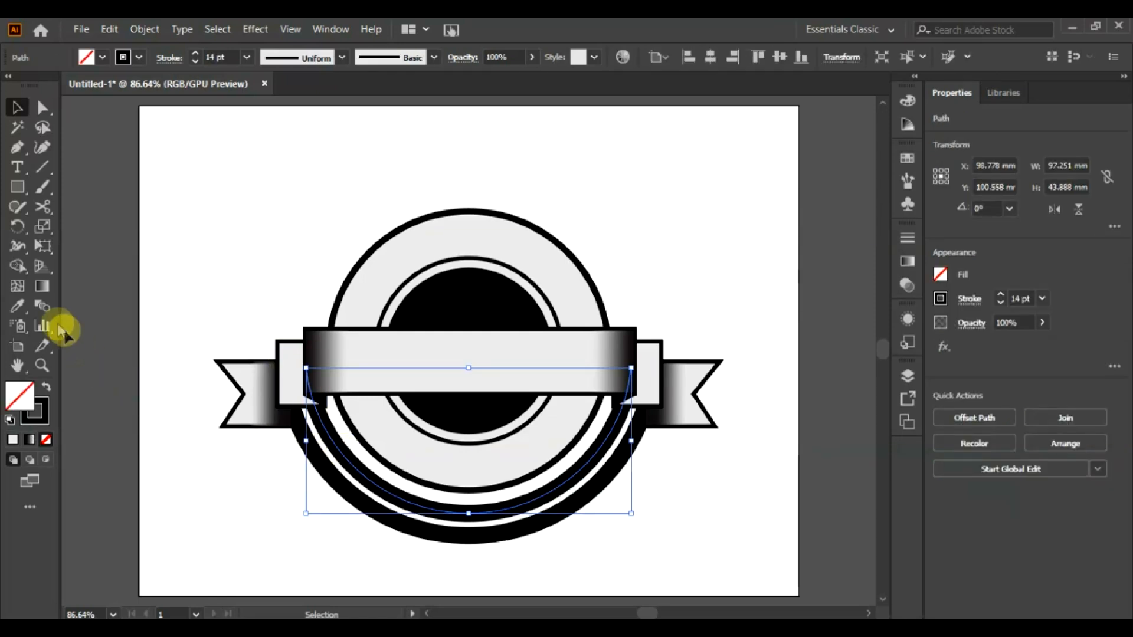
click(18, 306)
click(87, 57)
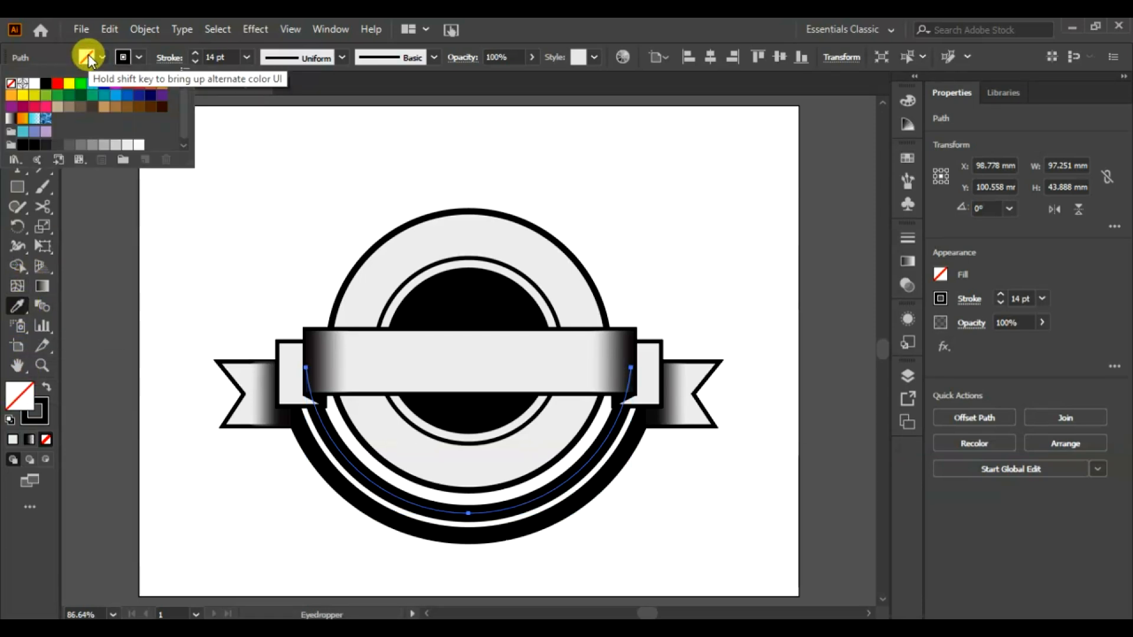
click(117, 145)
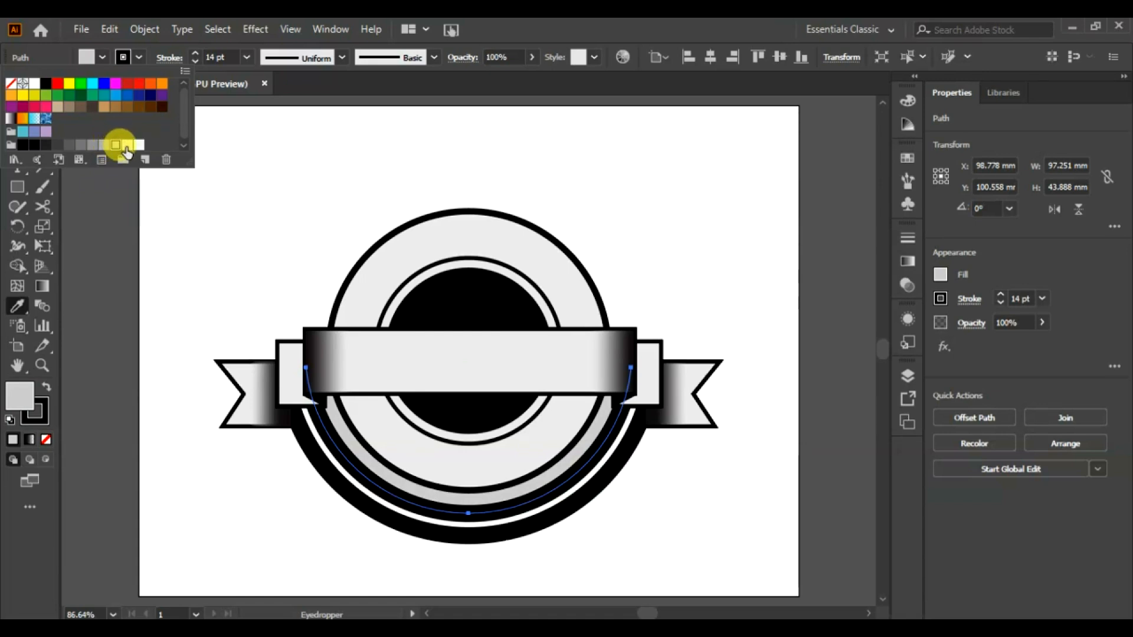
click(126, 148)
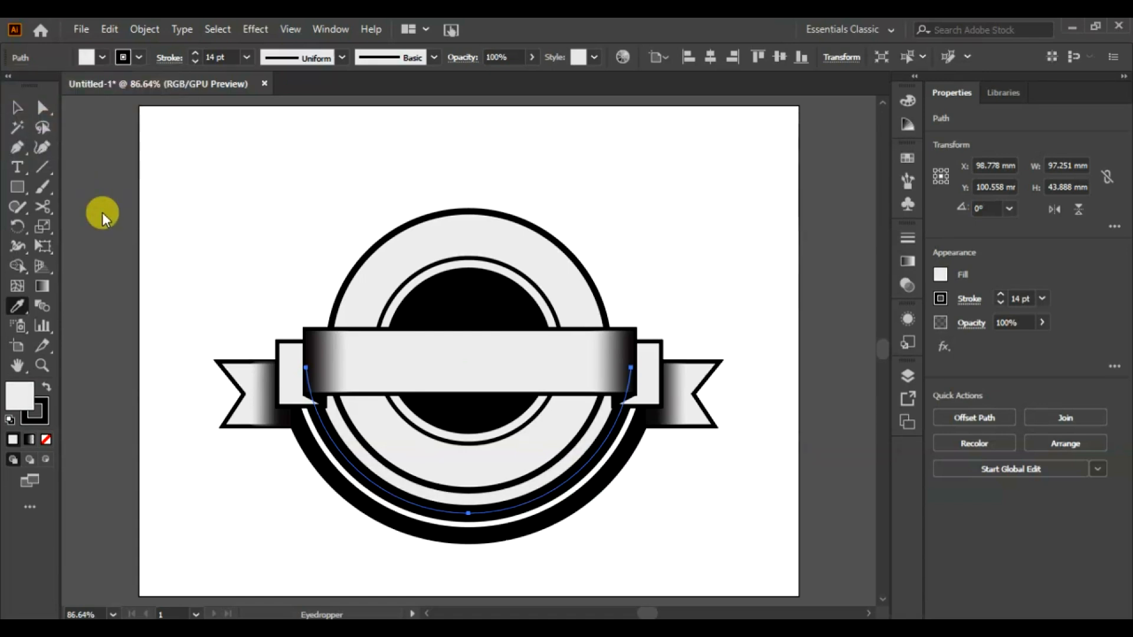
click(18, 109)
Fill the outermost thick lower arc with the same very light grey swatch
key(slash)
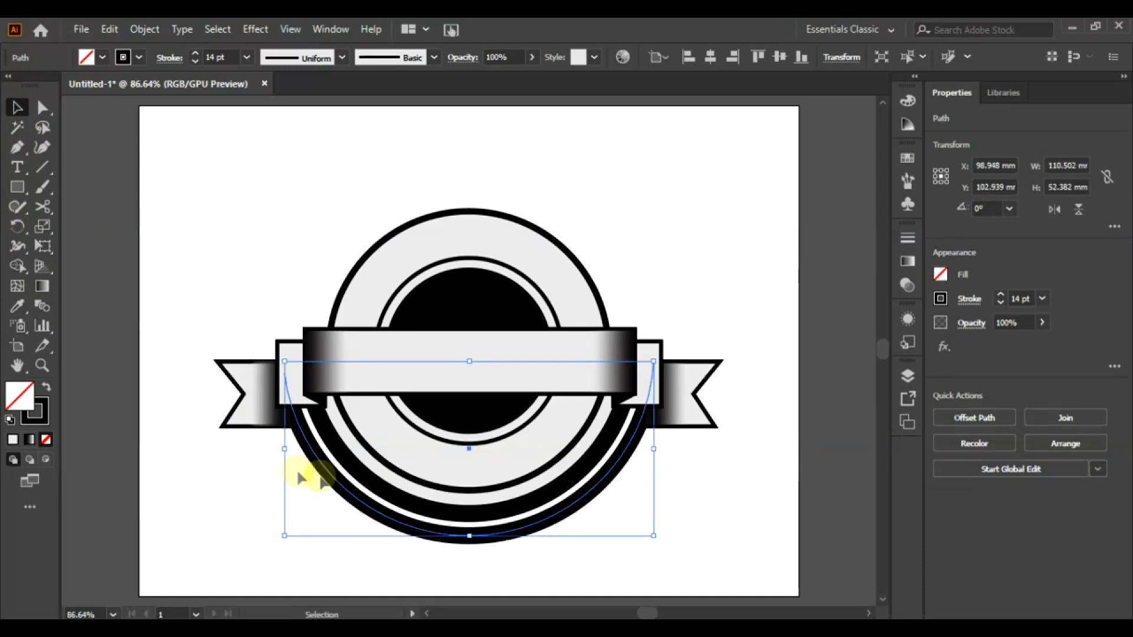
click(102, 57)
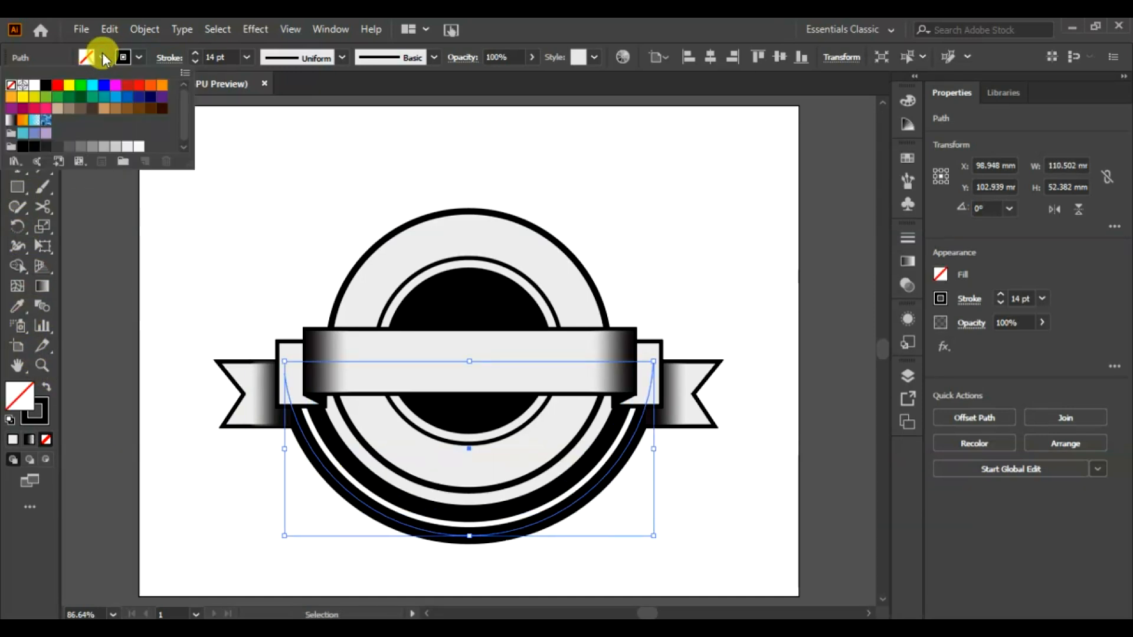
click(126, 146)
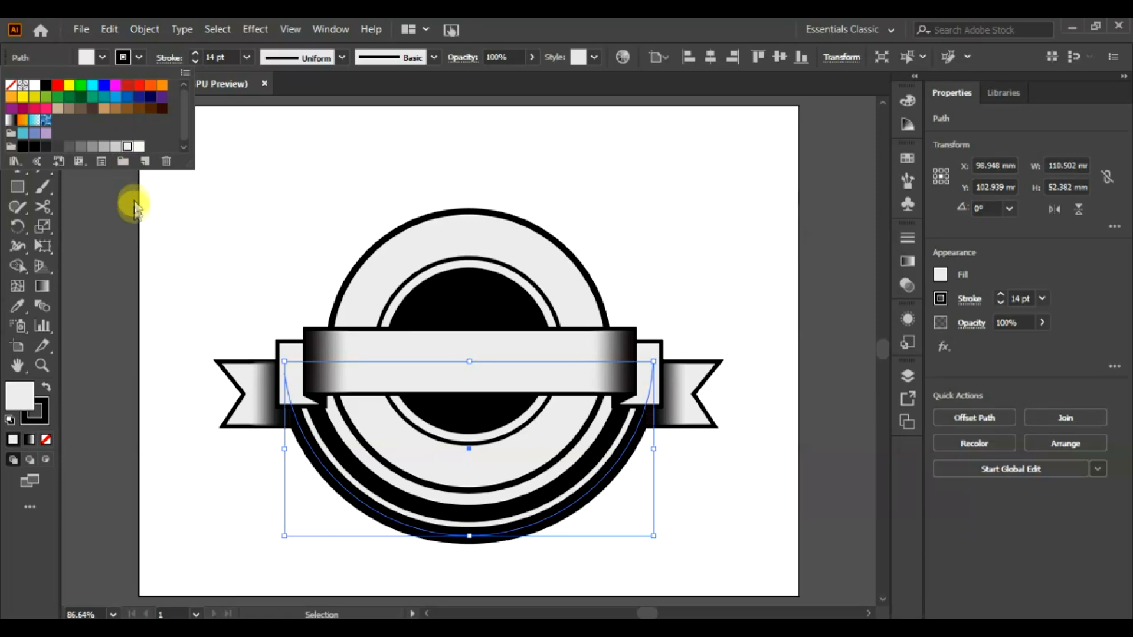
click(183, 242)
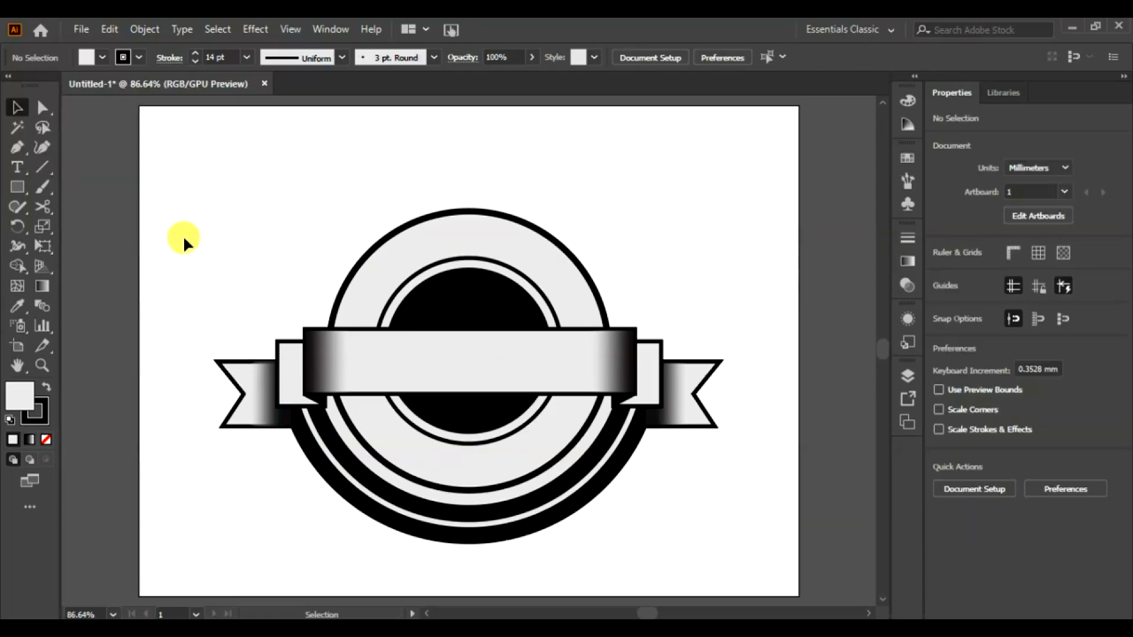
Draw a light grey rectangle about 54 by 22 mm without stroke over the ribbon's middle and nudge it about 1 mm down
click(18, 187)
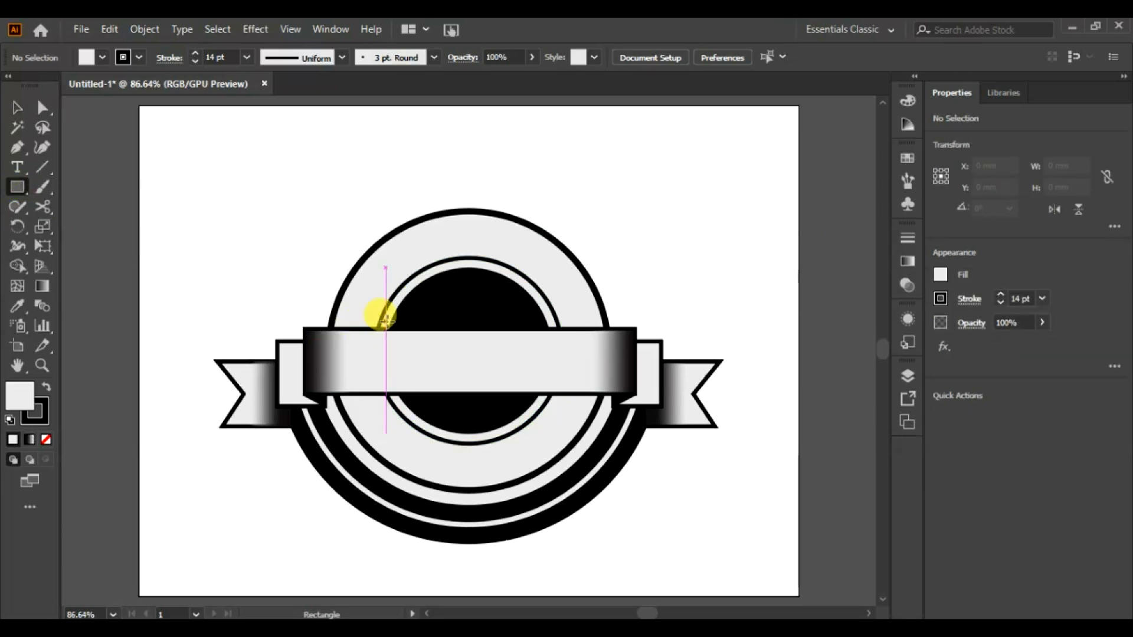
mouse_move(370, 322)
mouse_down()
mouse_move(413, 324)
mouse_move(552, 411)
mouse_move(549, 394)
mouse_up()
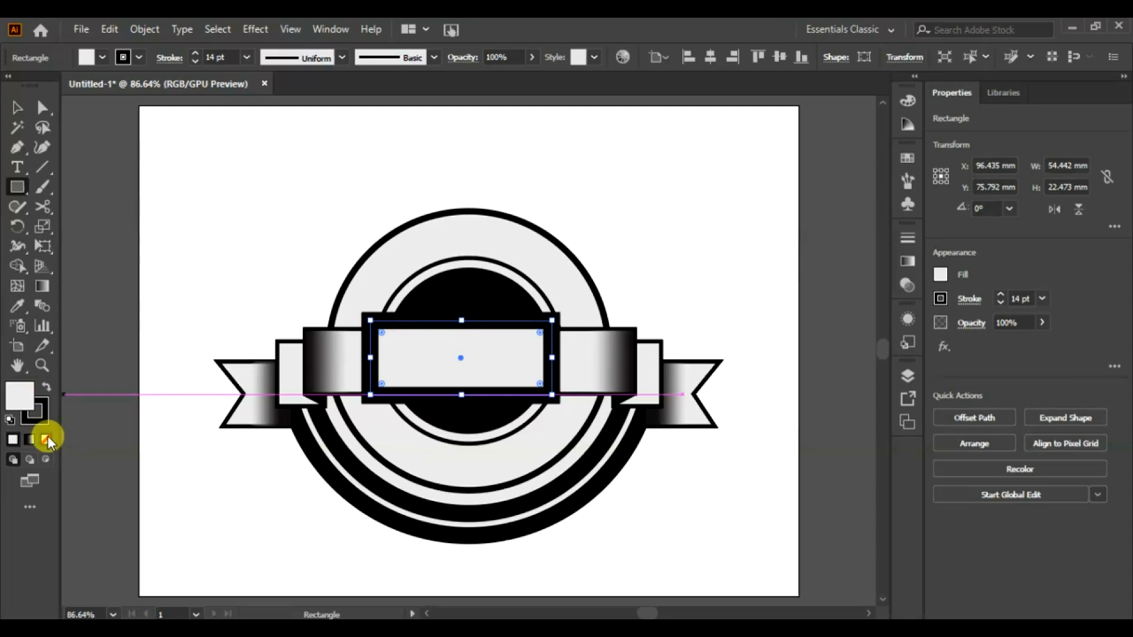
click(41, 420)
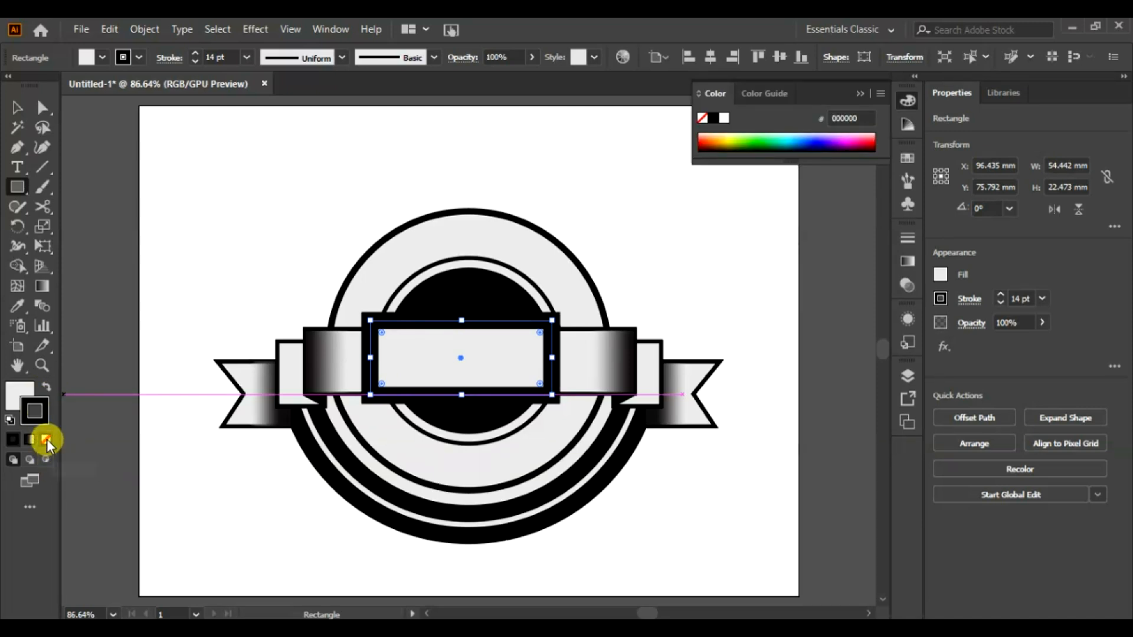
click(46, 439)
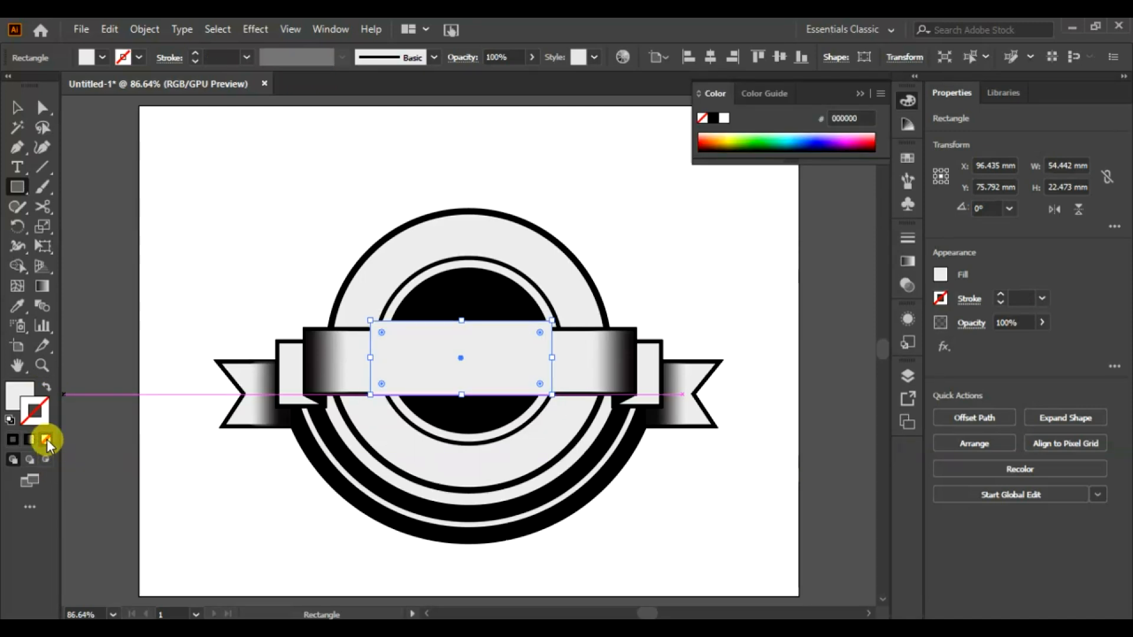
key(Down)
key(Down)
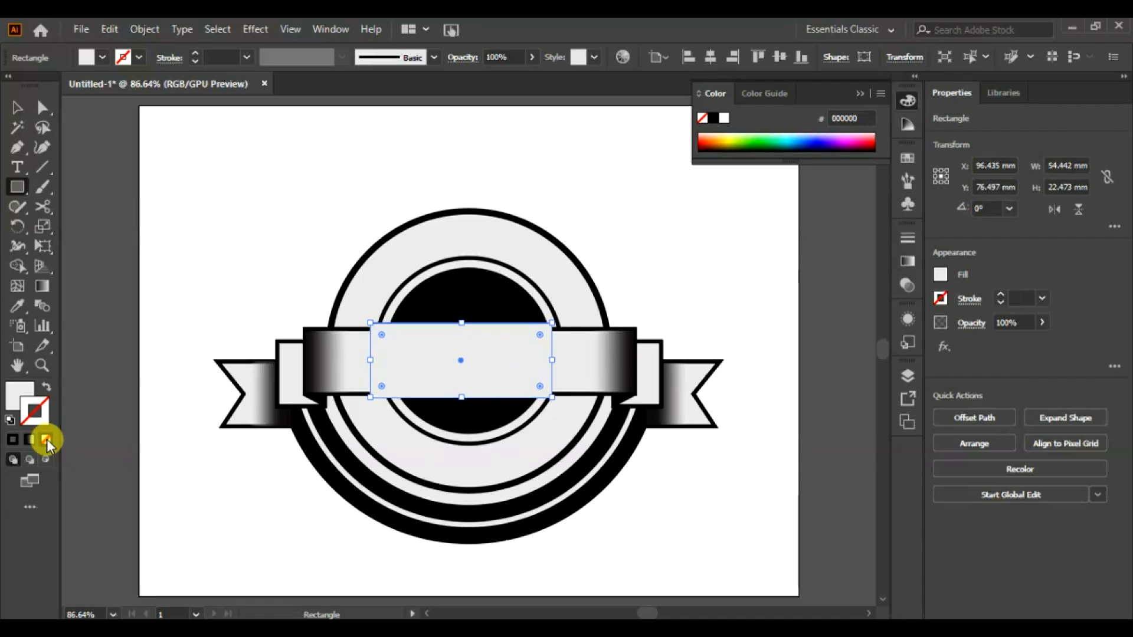
key(Down)
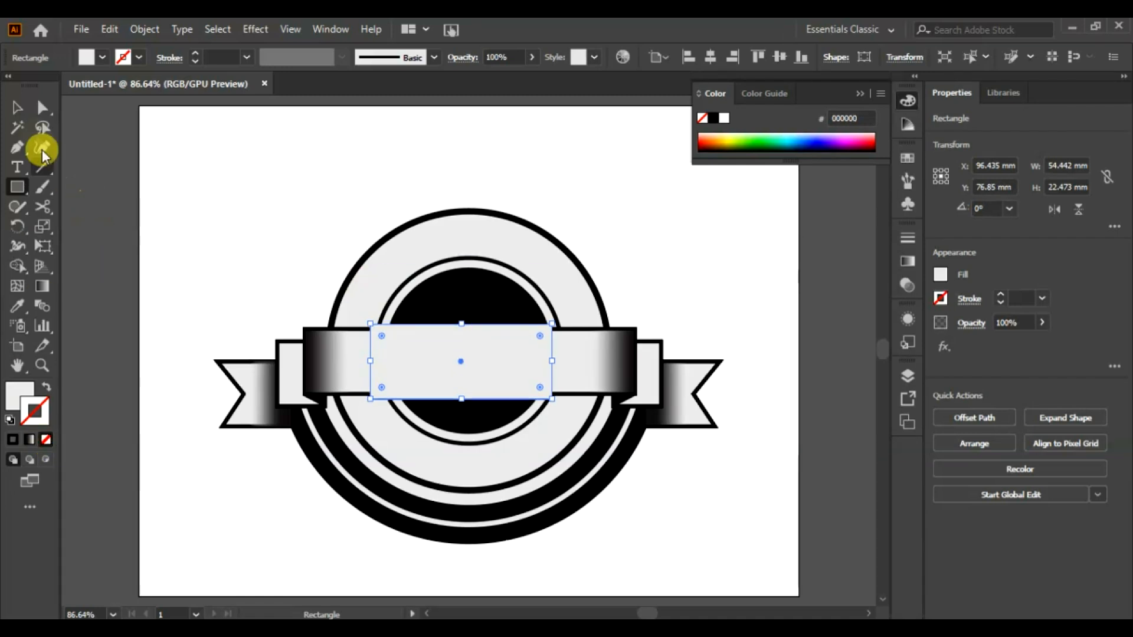
Try to divide the black inner circle by the rectangle across it with the Shape Builder
click(22, 111)
shift+click(449, 309)
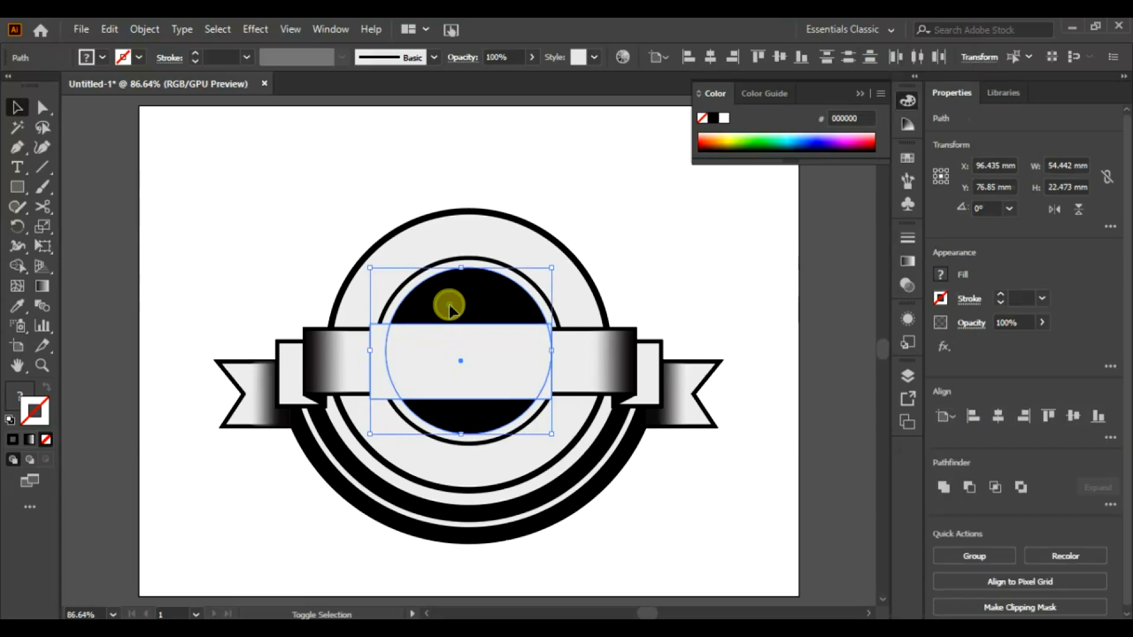
click(17, 266)
drag(377, 358, 435, 361)
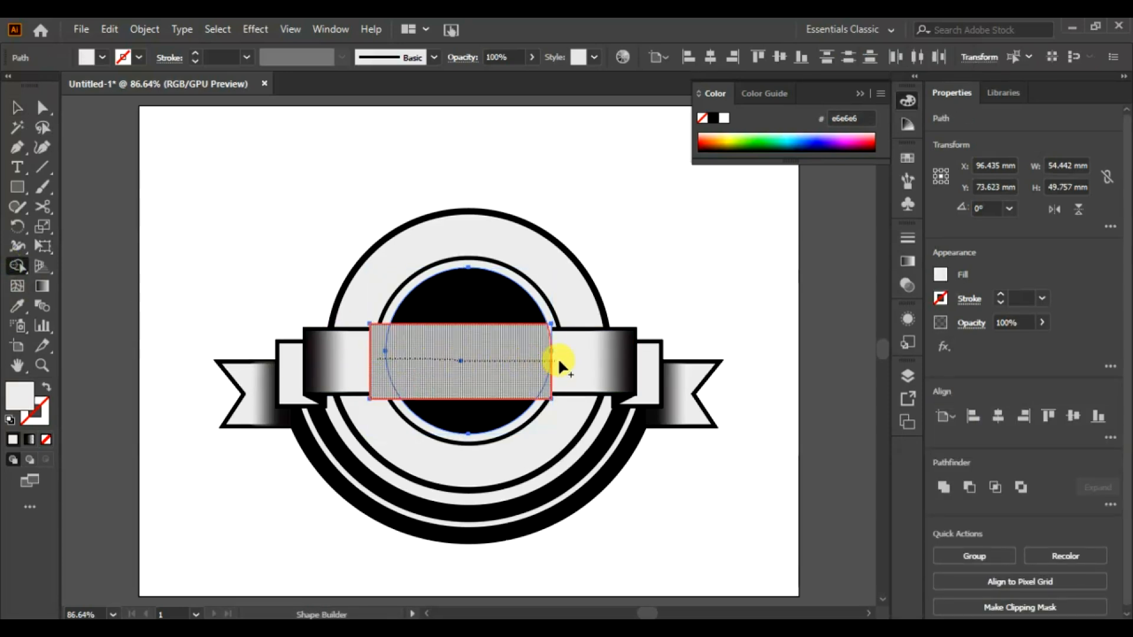
drag(537, 364, 537, 364)
key(ctrl)
ctrl+click(537, 364)
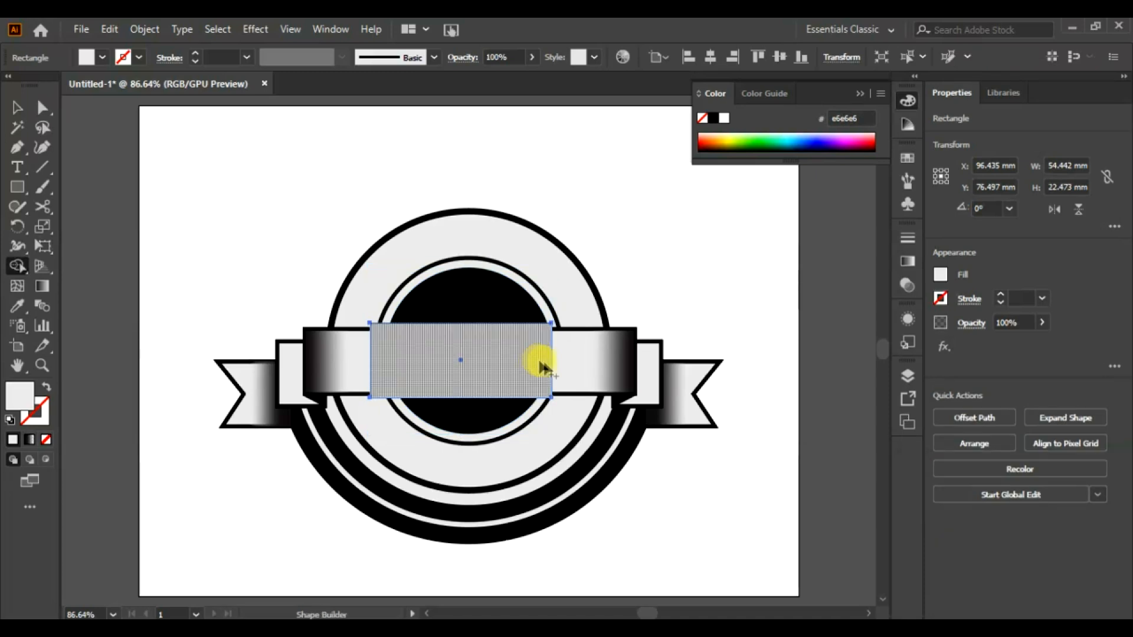
Widen the light grey rectangle on both sides to about 67.5 mm so it extends past the black inner circle
click(17, 107)
drag(551, 361, 577, 362)
drag(371, 360, 351, 360)
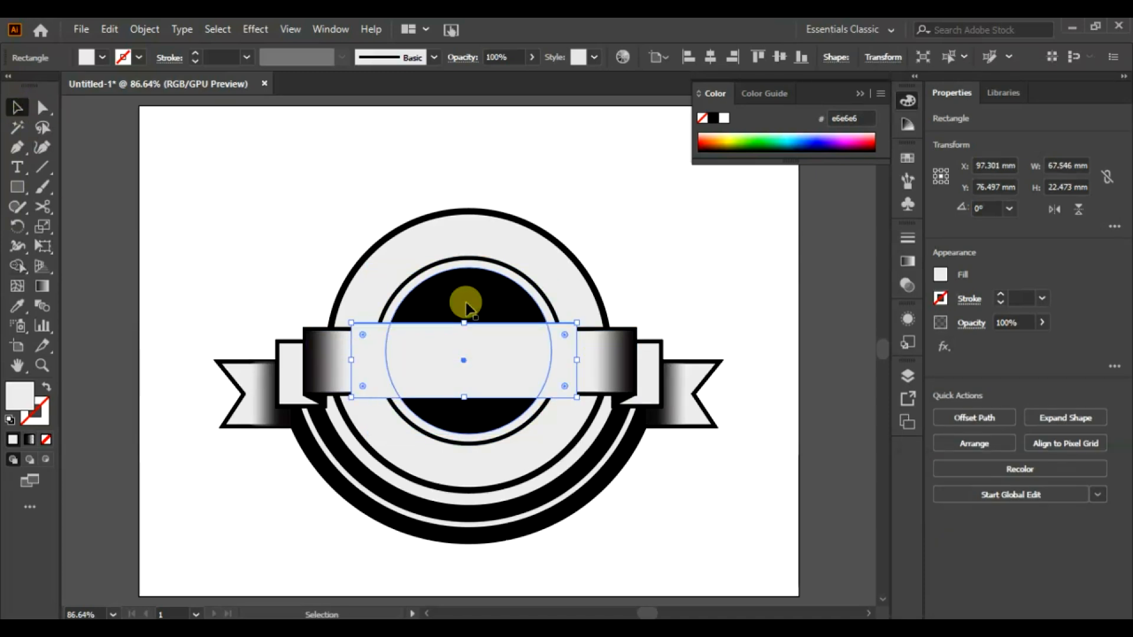
Cut the rectangle's band out of the black inner circle with the Shape Builder and delete the resulting light strip over the ribbon
shift+click(466, 306)
click(16, 264)
mouse_move(335, 356)
mouse_down()
mouse_move(513, 352)
mouse_move(476, 356)
mouse_up()
click(17, 107)
click(203, 177)
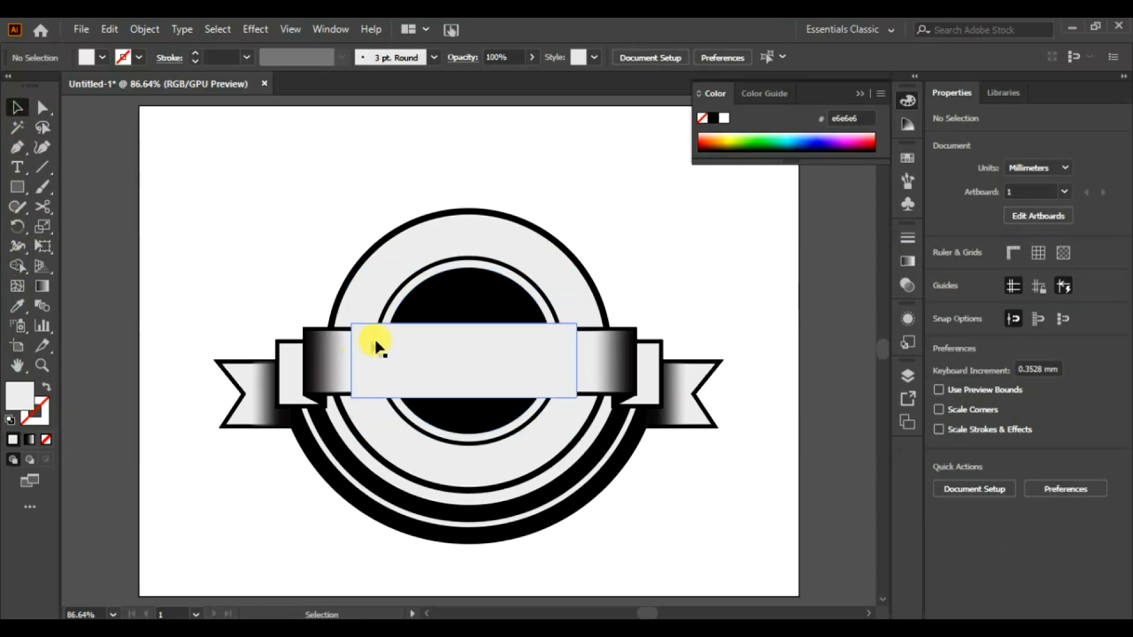
click(395, 347)
key(Delete)
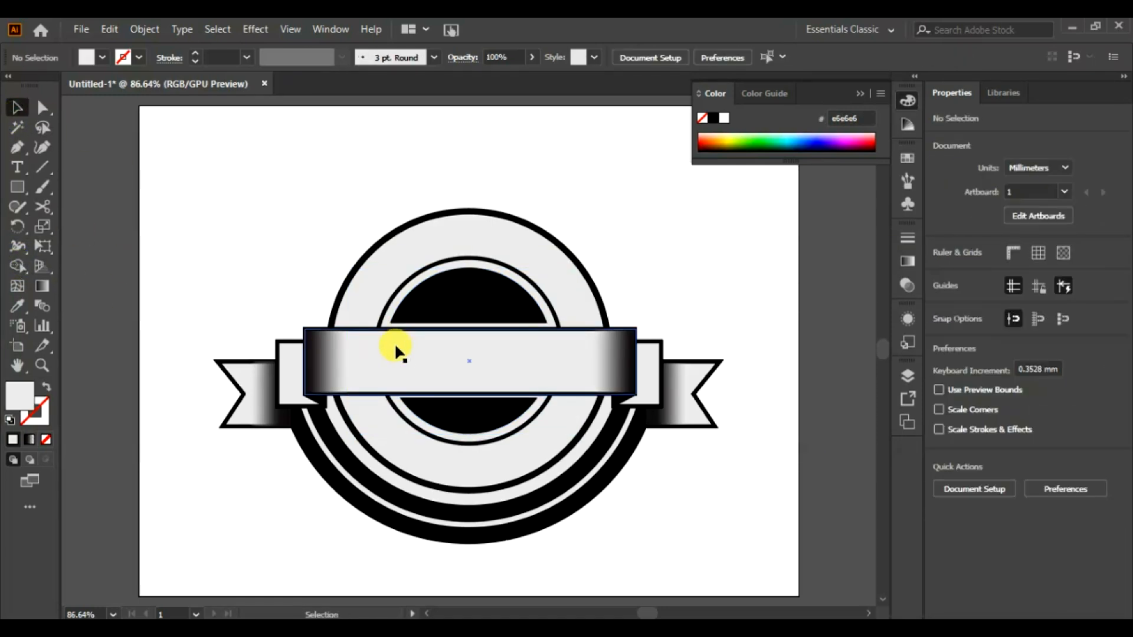
Draw an unfilled circle about 102.6 mm in diameter with a 3 pt black stroke and centre it on the badge's rings
key(l)
drag(474, 362, 646, 513)
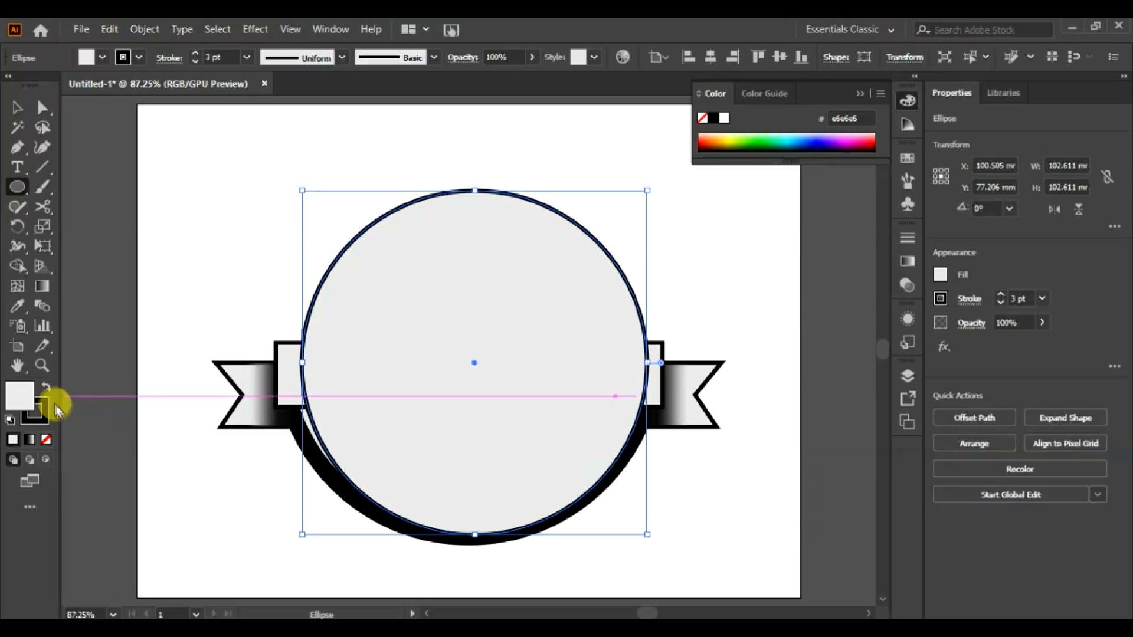
click(46, 440)
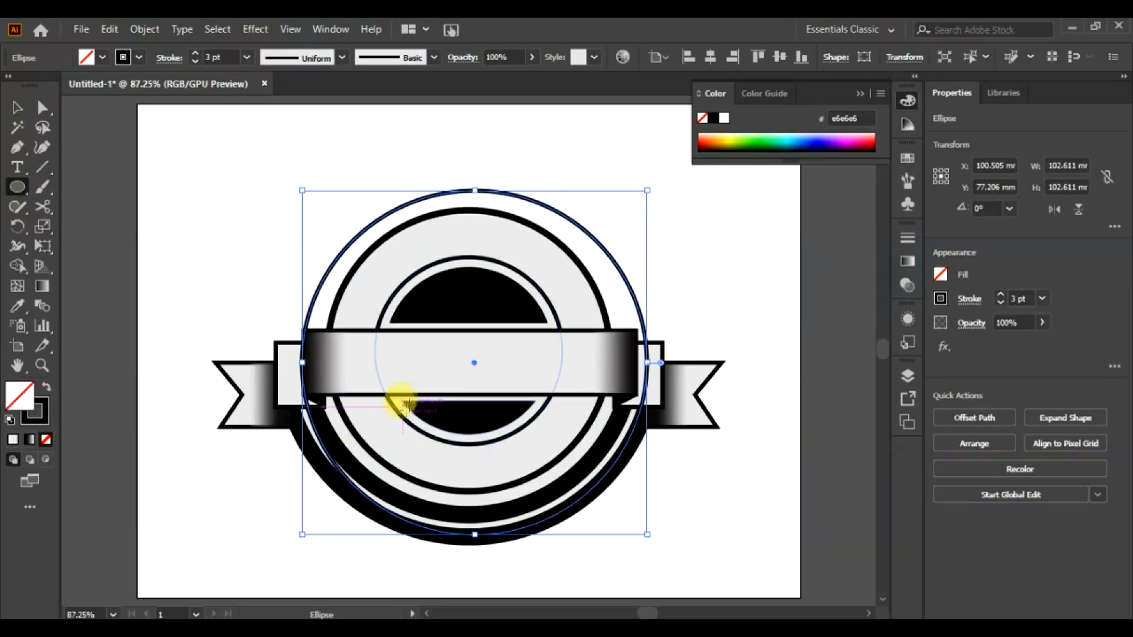
mouse_move(475, 363)
mouse_down()
mouse_move(469, 341)
mouse_move(468, 352)
mouse_up()
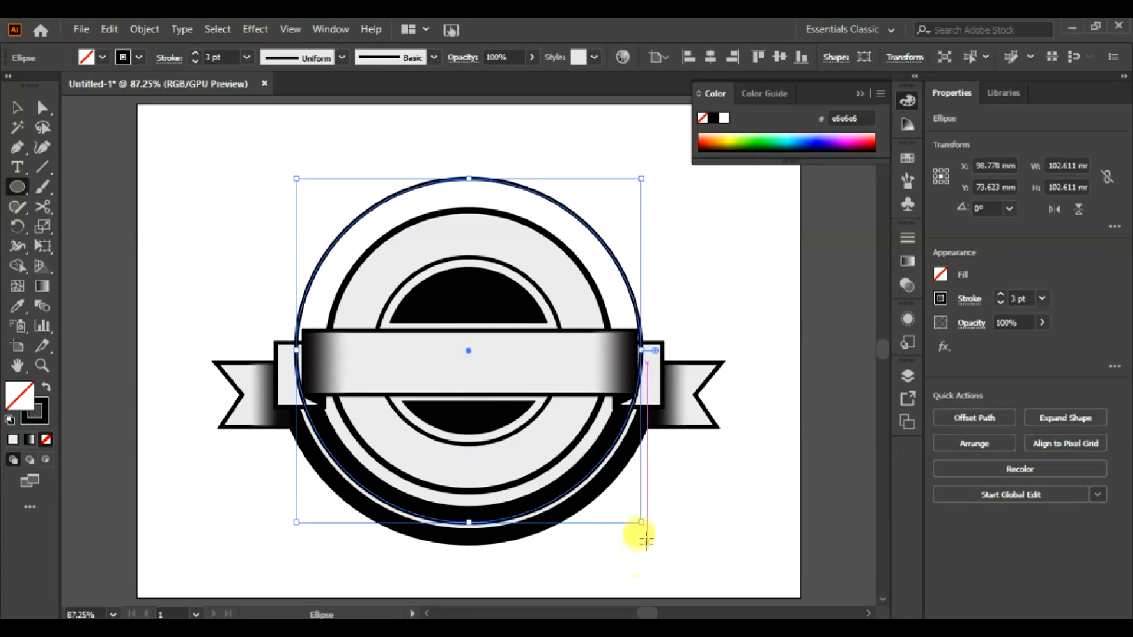
Shrink the outer circle to about 100.4 mm, cut it just above the ribbon on both sides with the Scissors and delete its lower part
mouse_move(643, 521)
mouse_down()
mouse_move(642, 511)
mouse_move(653, 518)
mouse_up()
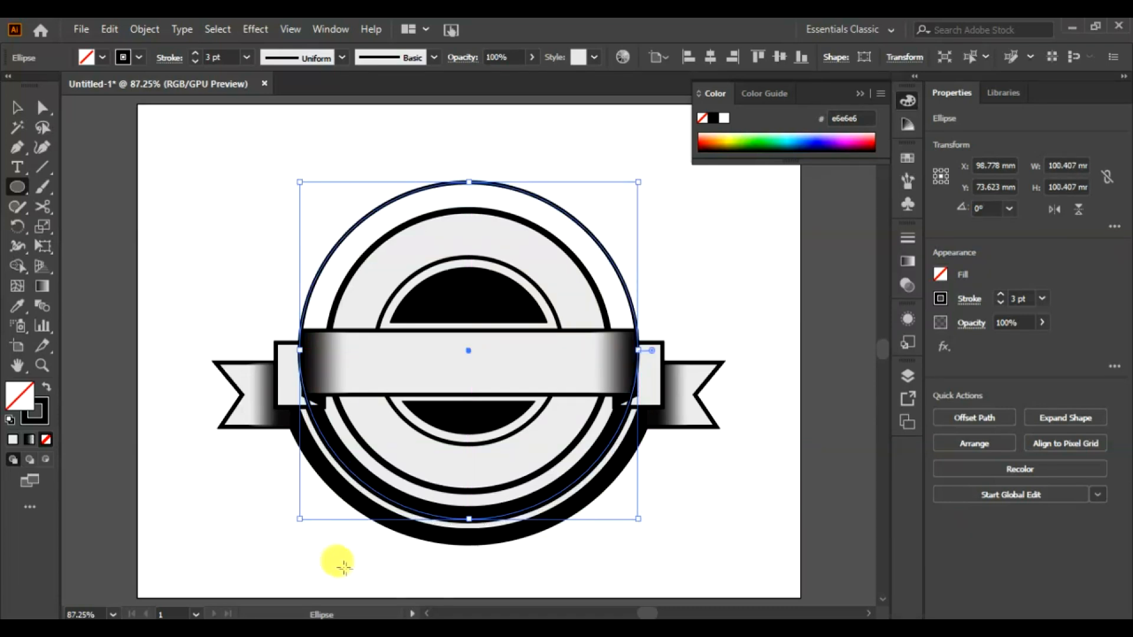
click(42, 208)
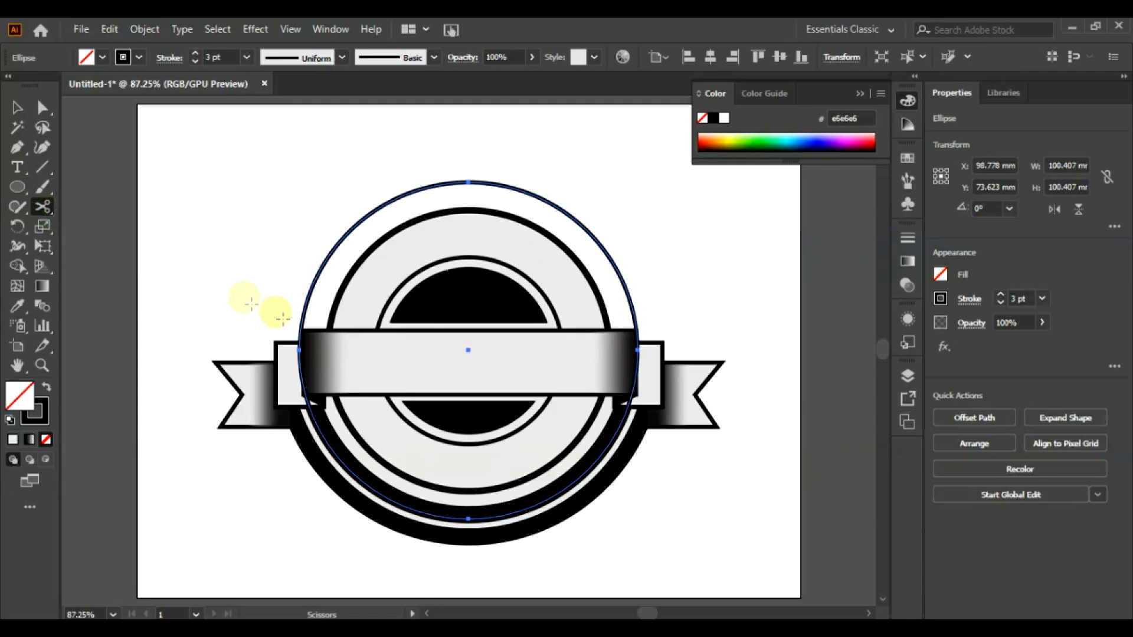
click(303, 317)
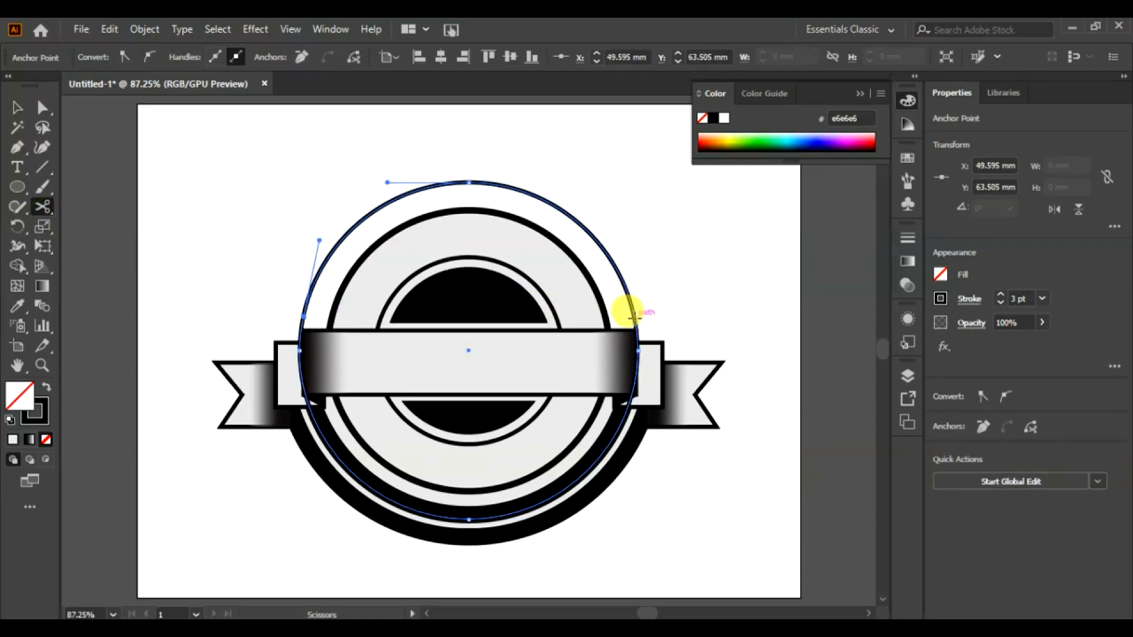
click(634, 317)
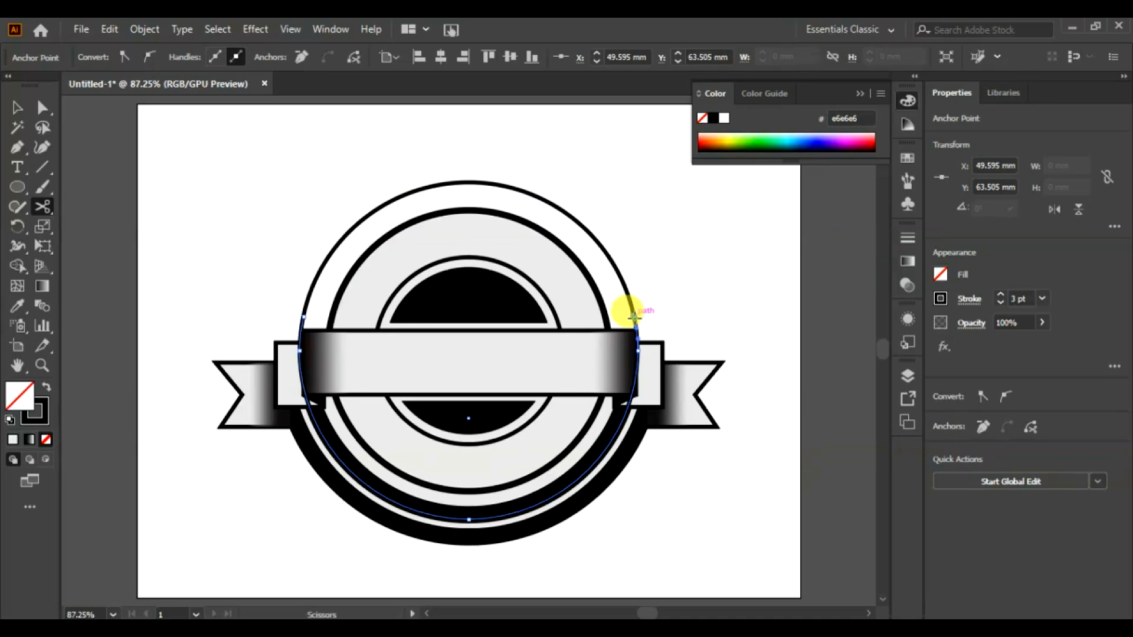
key(ctrl+shift+a)
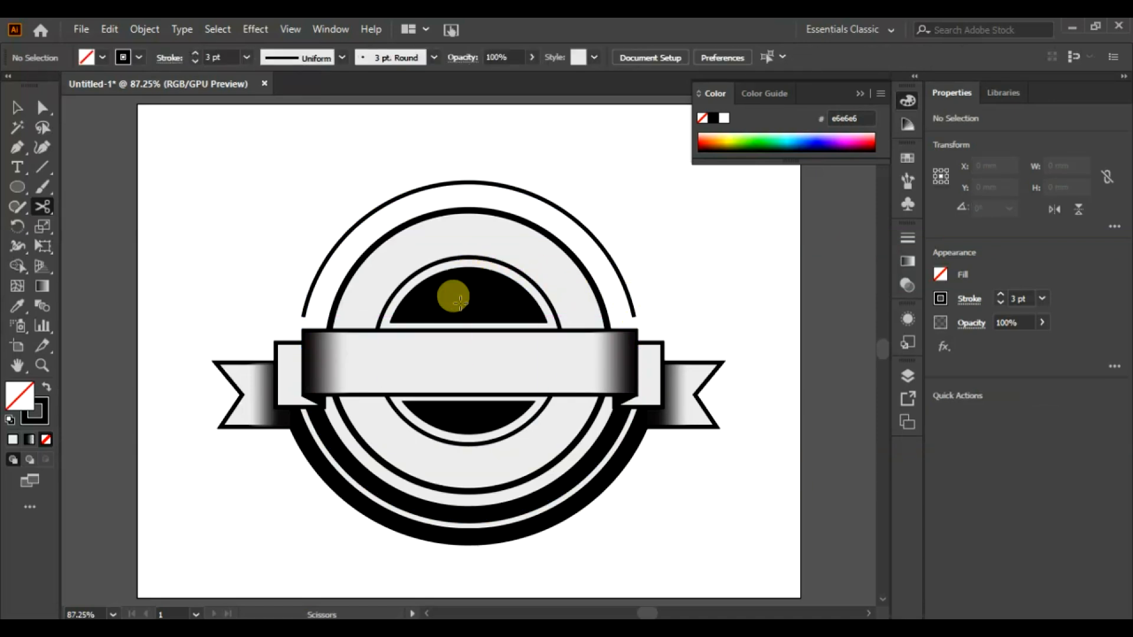
Cut a segment about 20 mm wide from the middle of the outer arc's top with the Scissors and delete it
click(438, 184)
click(504, 186)
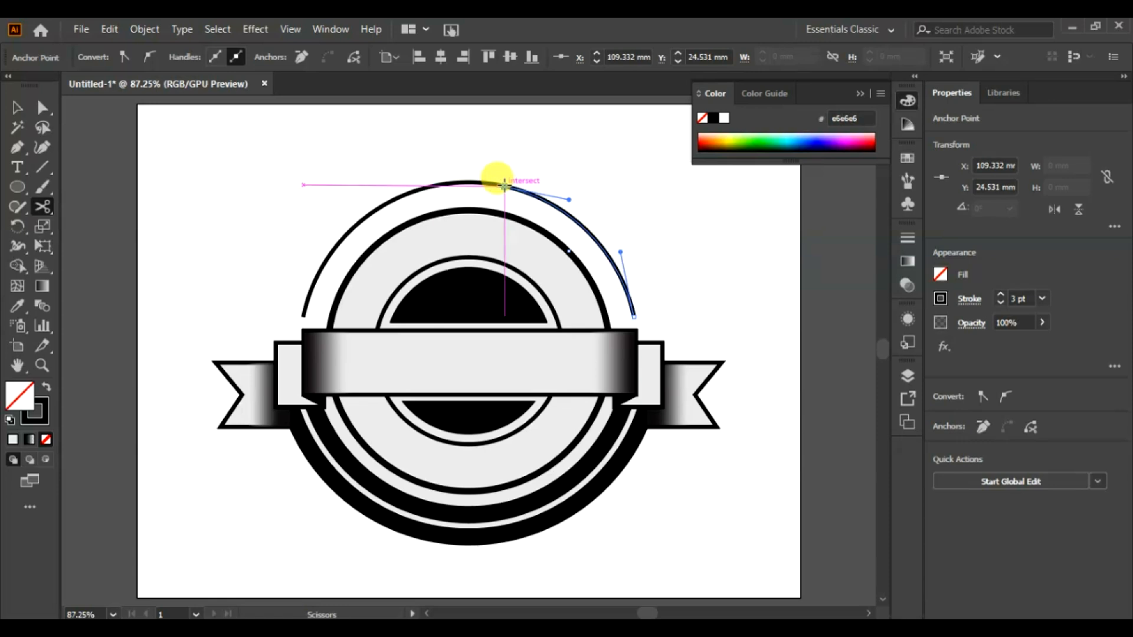
click(16, 108)
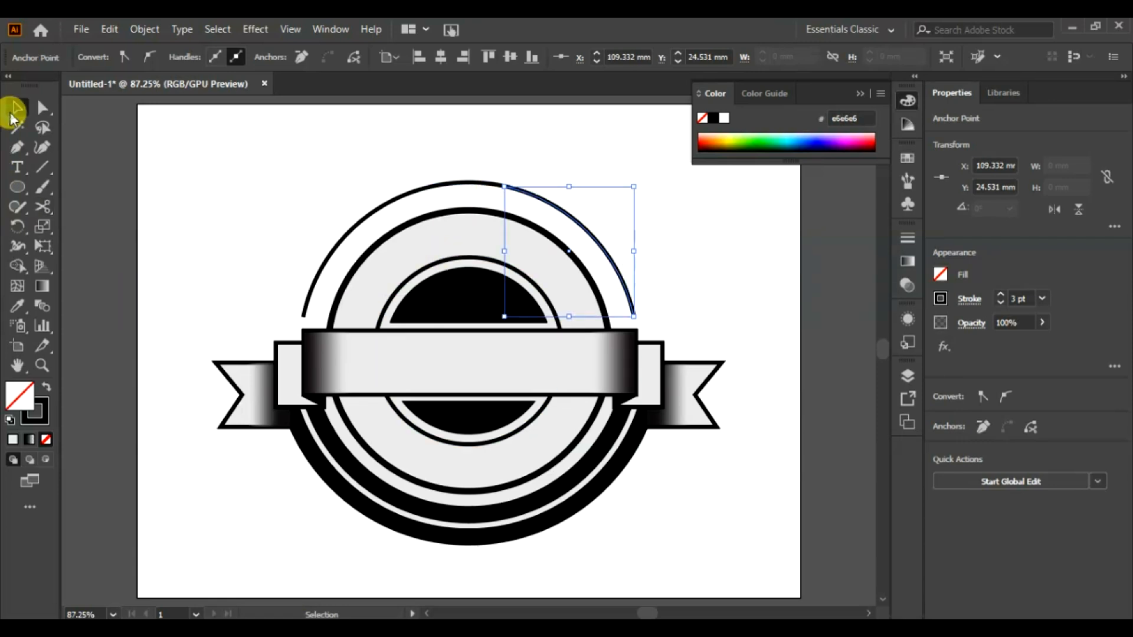
click(477, 184)
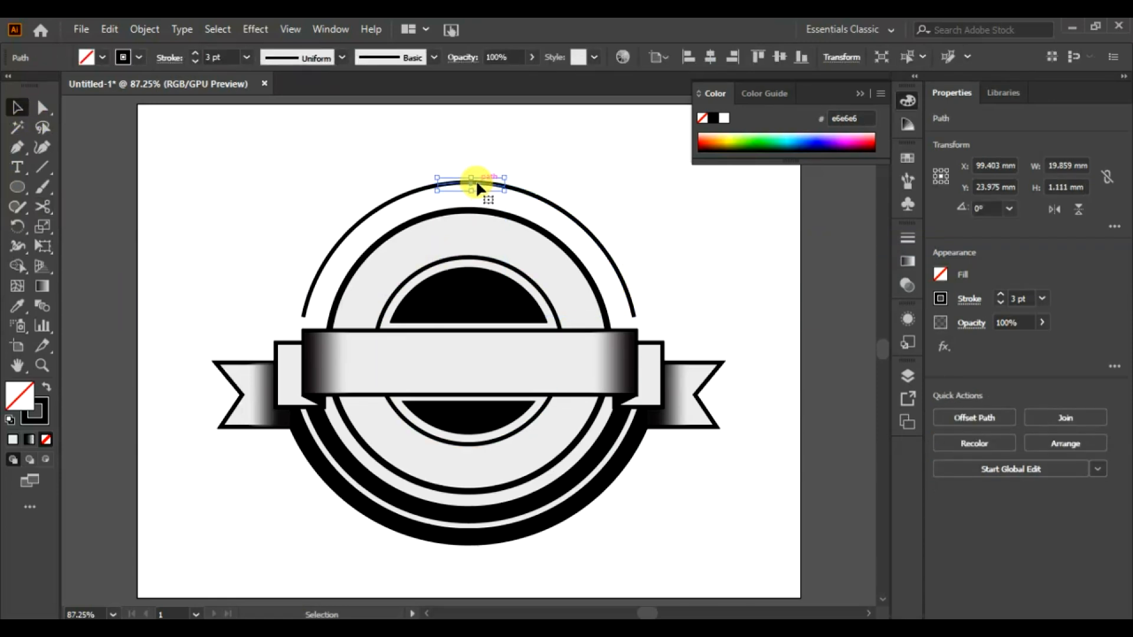
key(Delete)
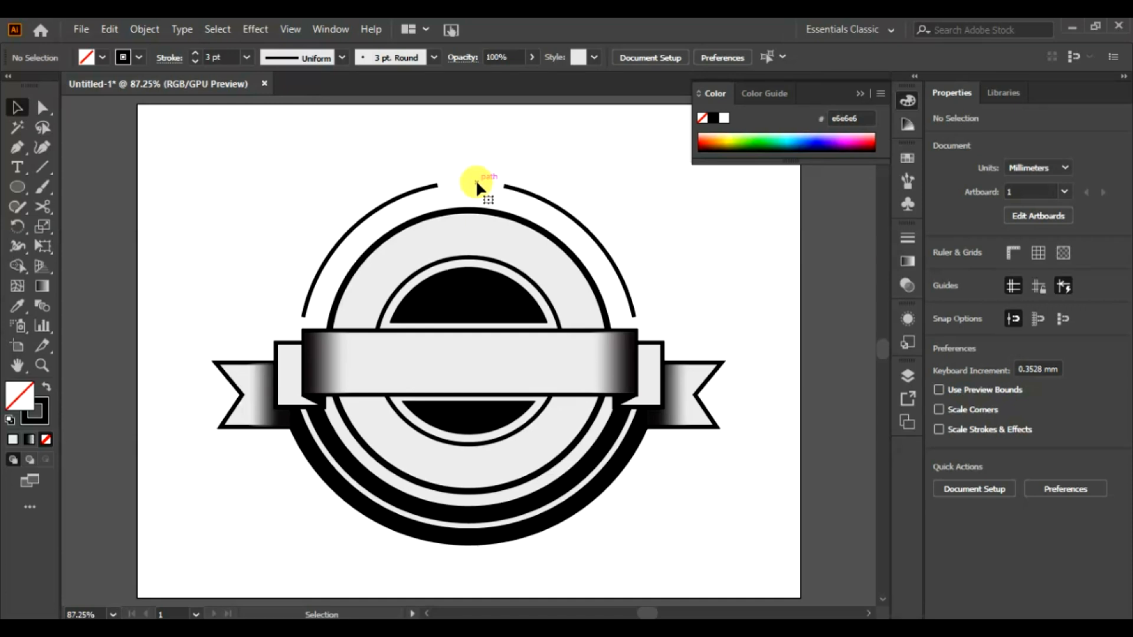
With the left outer arc selected, load the Arrows_Special brush library, enlarge its list and browse through the libraries to Borders_Novelty
click(384, 201)
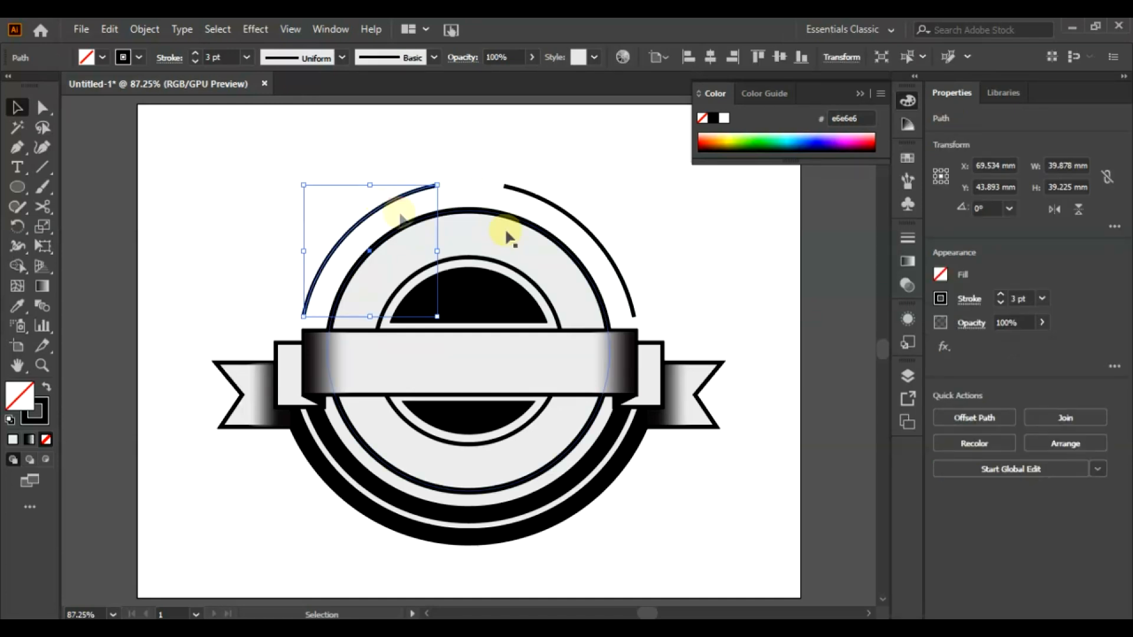
click(908, 179)
click(706, 246)
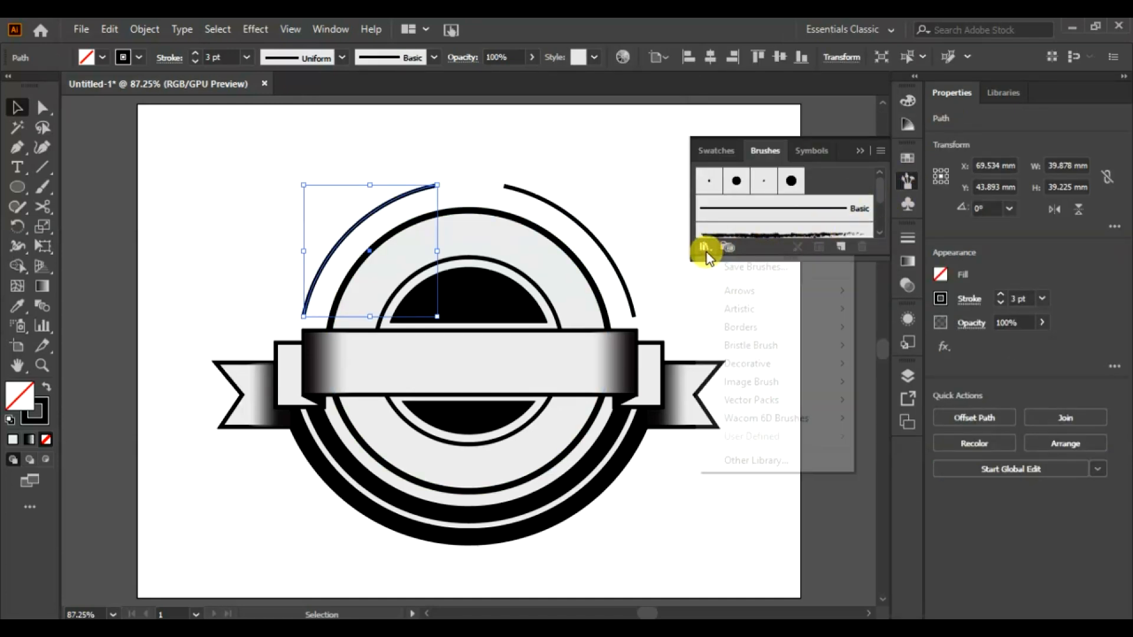
mouse_move(738, 313)
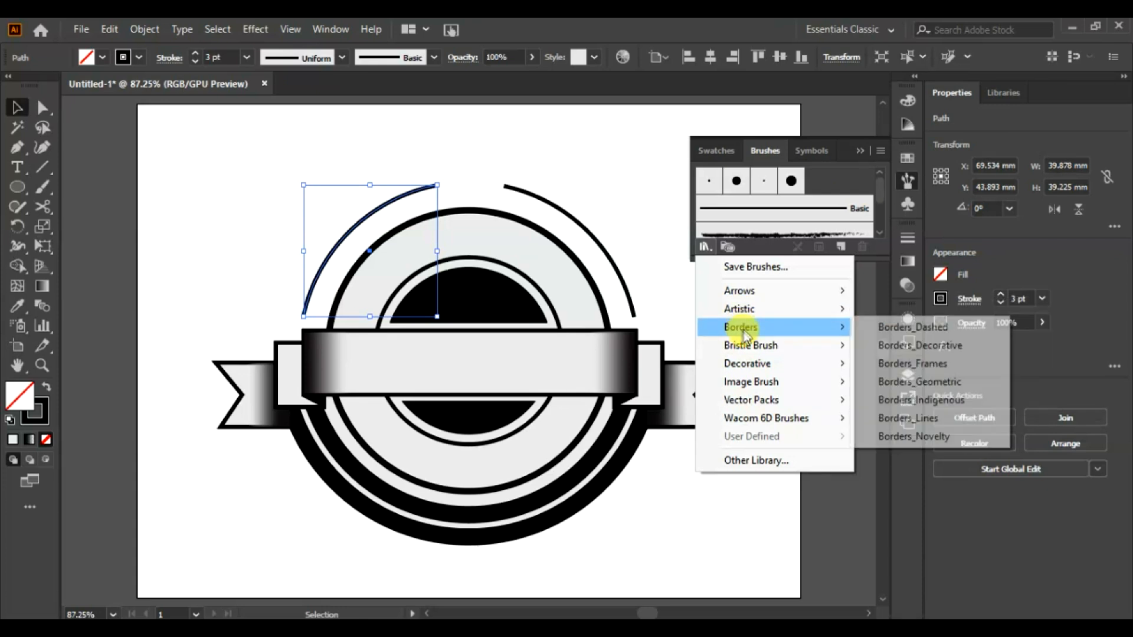
mouse_move(746, 290)
click(903, 291)
mouse_move(596, 281)
mouse_down()
mouse_move(806, 248)
mouse_move(812, 116)
mouse_move(790, 101)
mouse_up()
click(860, 149)
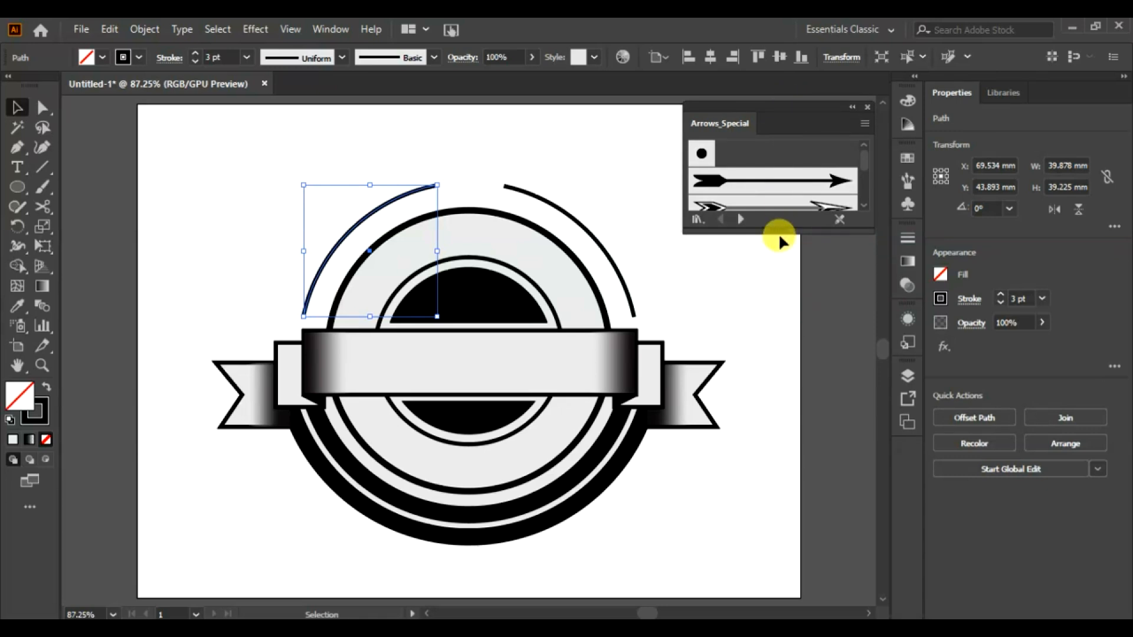
drag(780, 235, 797, 338)
click(740, 337)
click(741, 337)
click(740, 337)
click(740, 337)
click(741, 337)
click(741, 337)
click(741, 337)
click(741, 337)
click(740, 337)
click(741, 337)
click(741, 336)
click(741, 337)
click(741, 337)
click(740, 337)
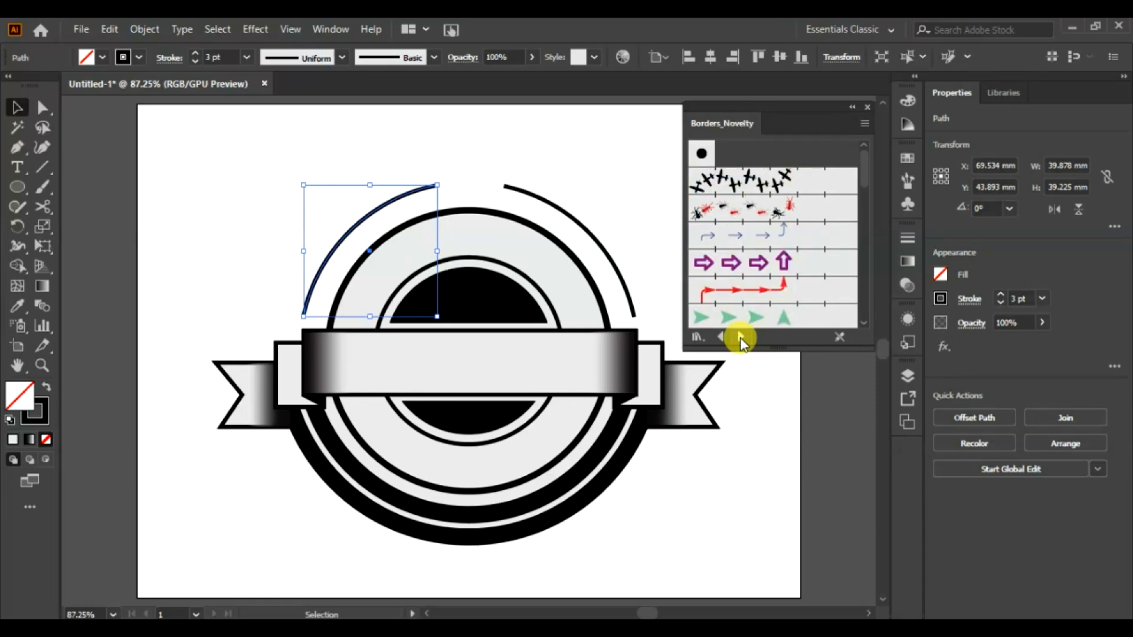
Apply the orange leaf-branch brush from Borders_Novelty to both the left and right outer arcs
drag(865, 172, 869, 240)
click(753, 260)
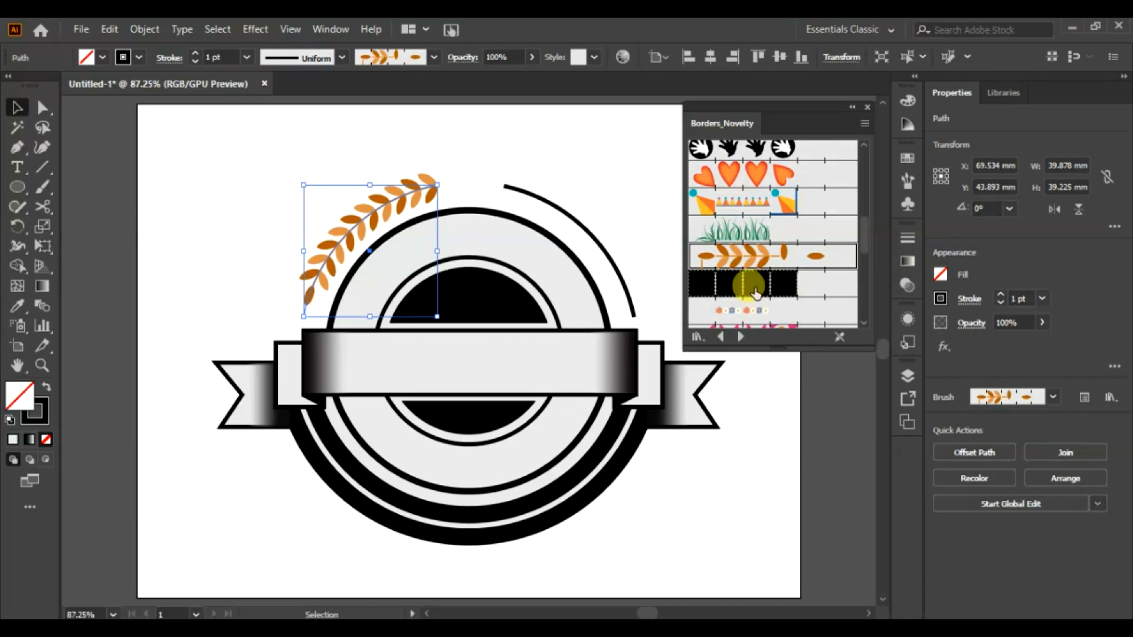
click(593, 243)
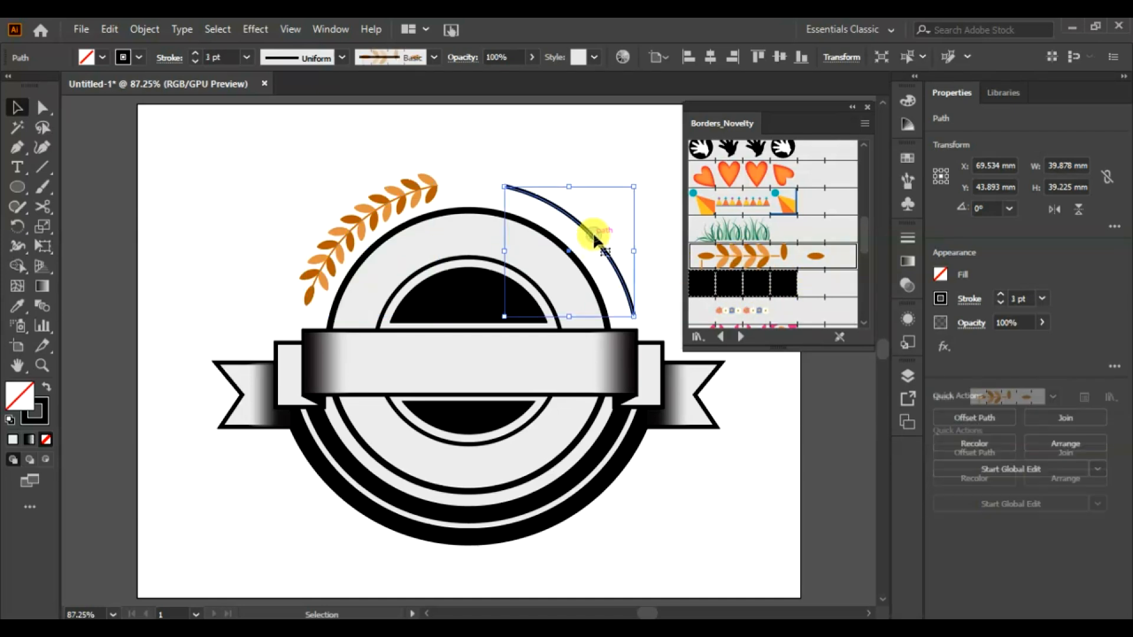
click(723, 260)
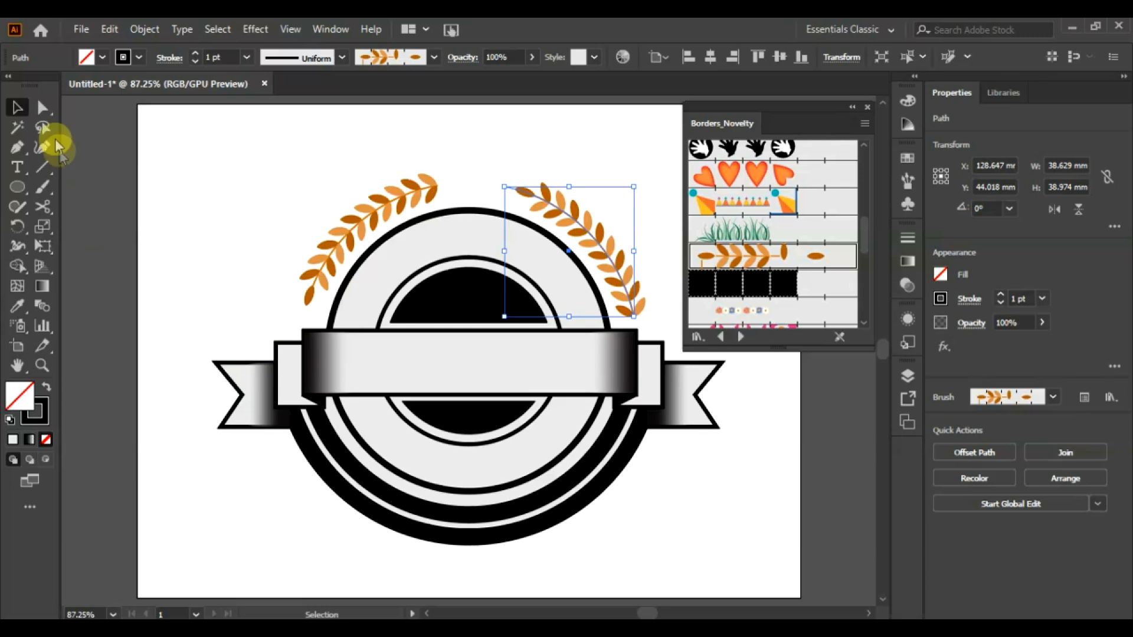
Reverse the left leaf branch's path direction with the Pen tool at its lower end so it mirrors the right branch
click(44, 110)
click(22, 148)
click(48, 145)
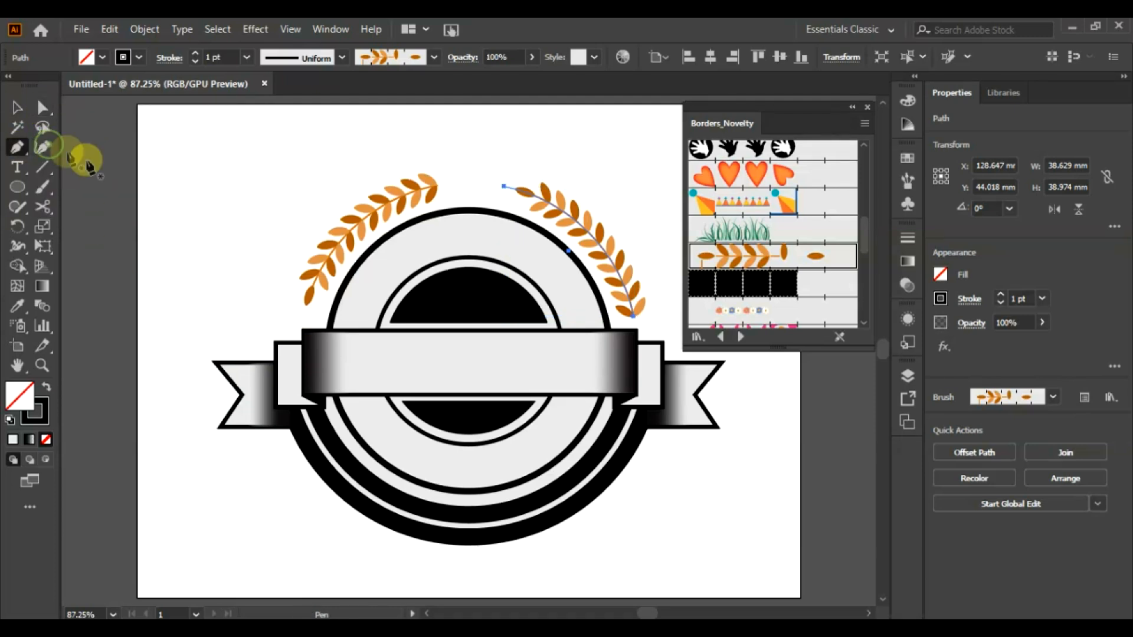
click(298, 317)
key(v)
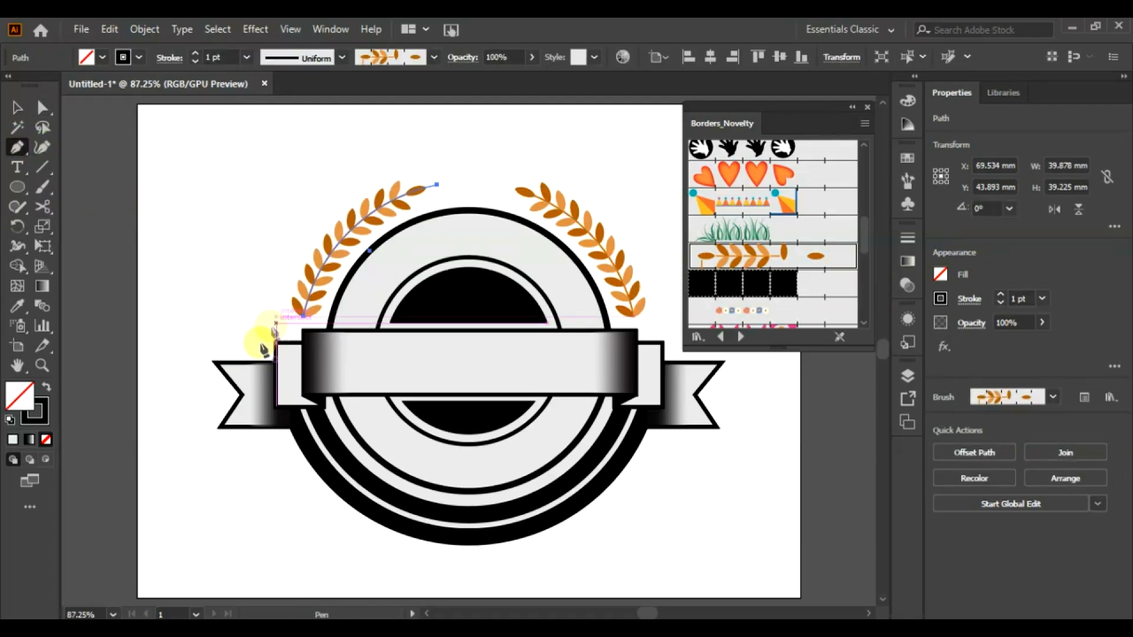
click(169, 242)
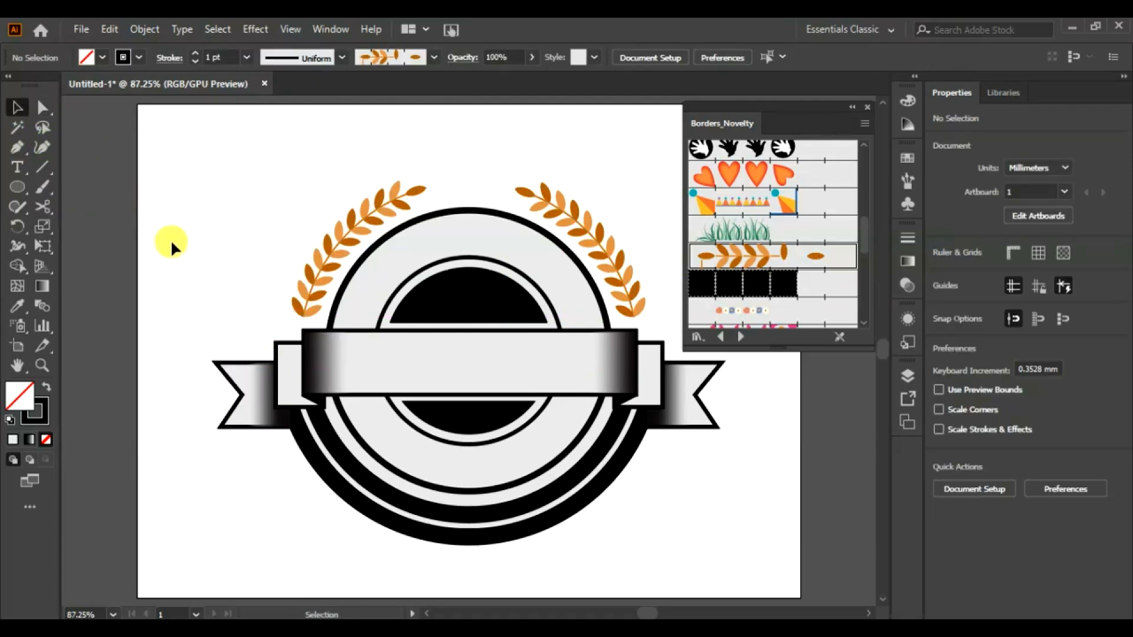
Draw a star about 12.6 mm wide centred between the branches and copy the light grey ring's fill and black stroke onto it with the Eyedropper
click(17, 191)
click(88, 263)
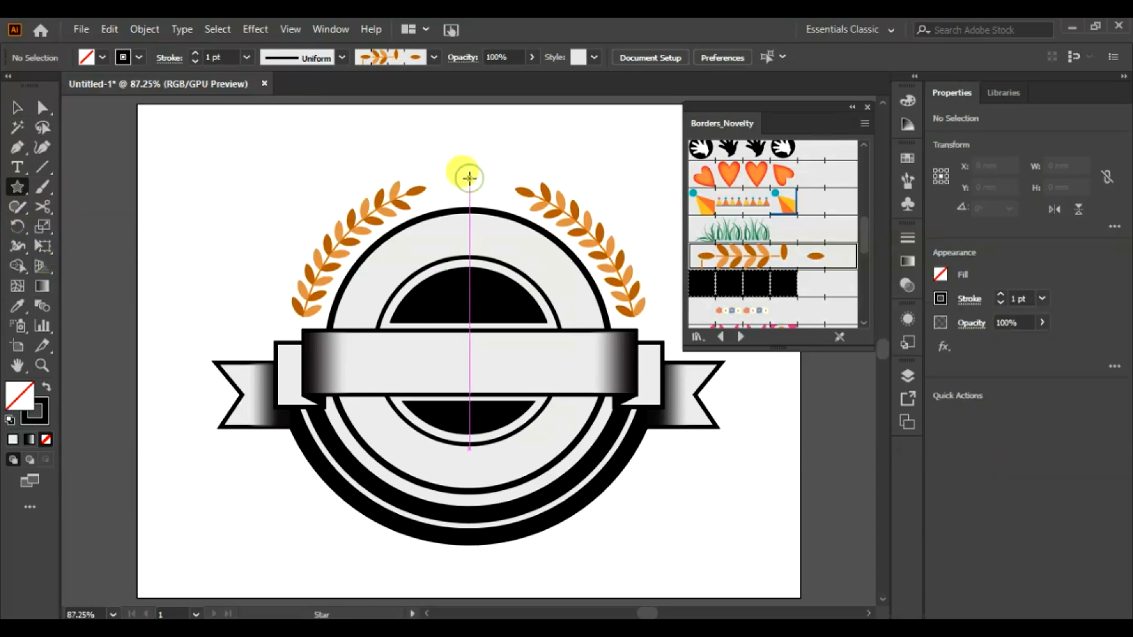
drag(470, 177, 481, 196)
click(24, 310)
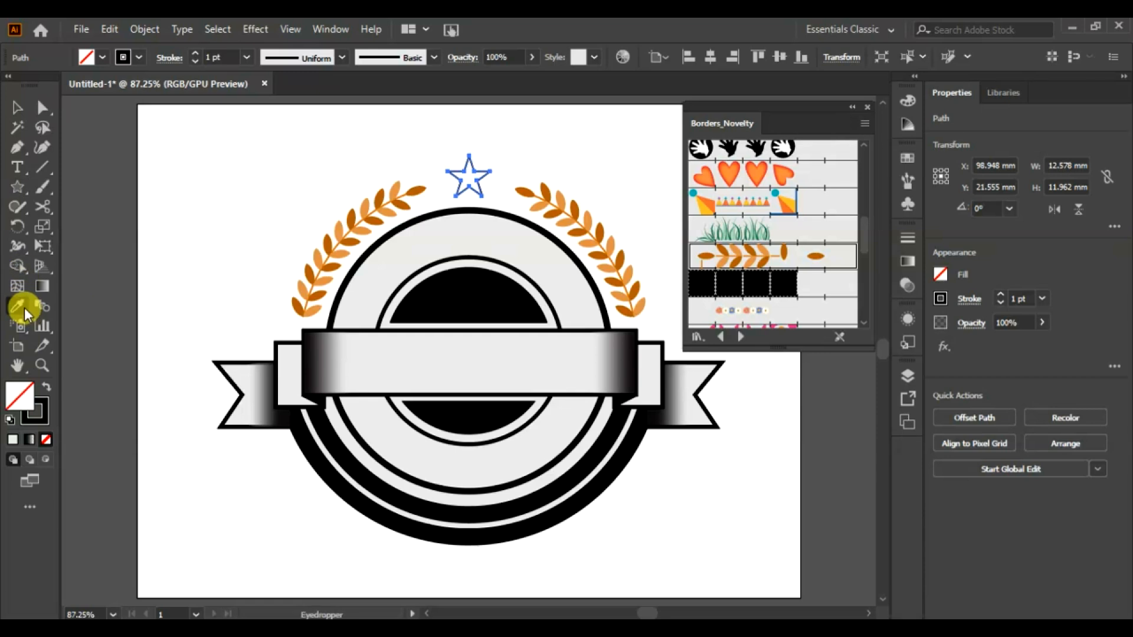
click(371, 284)
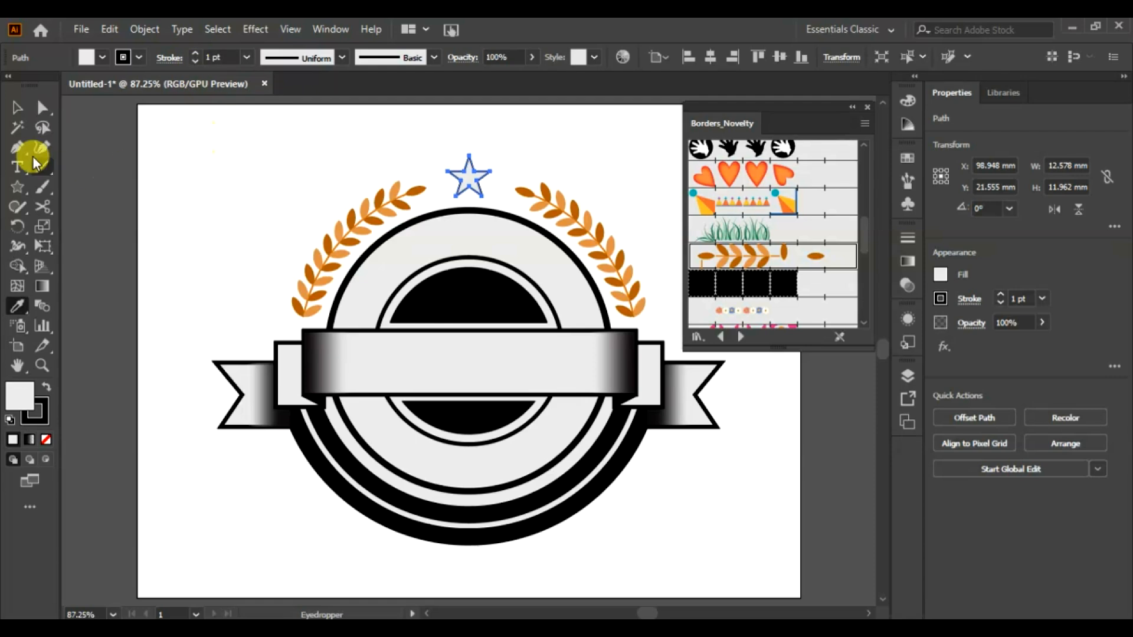
Expand the appearance of the left and right leaf branches into editable shapes
click(17, 108)
click(157, 184)
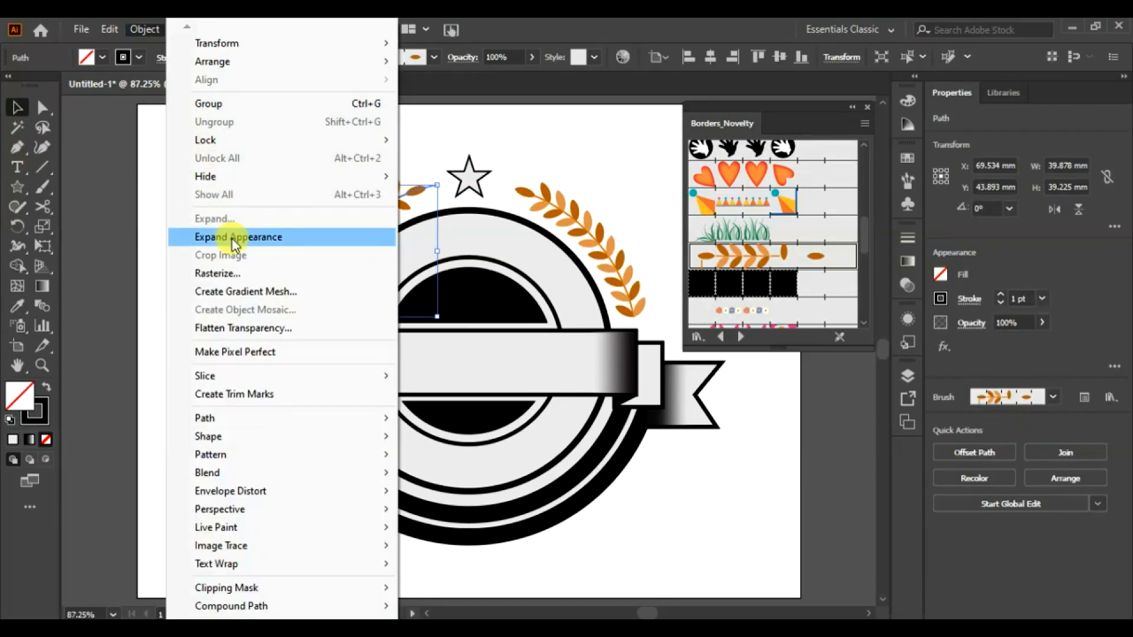
click(232, 238)
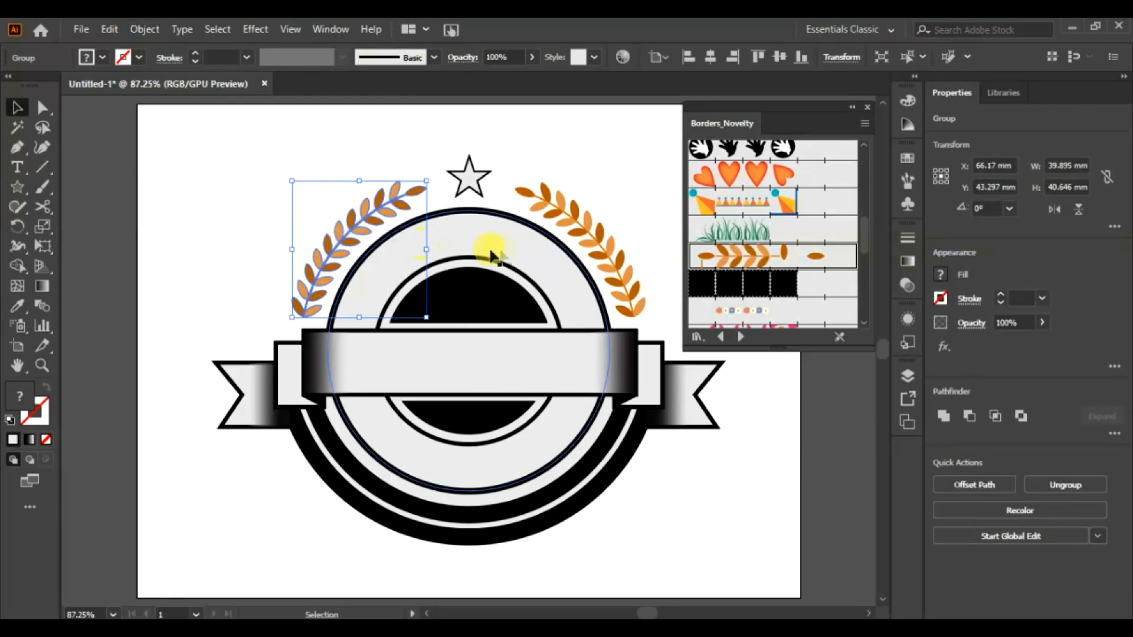
click(561, 213)
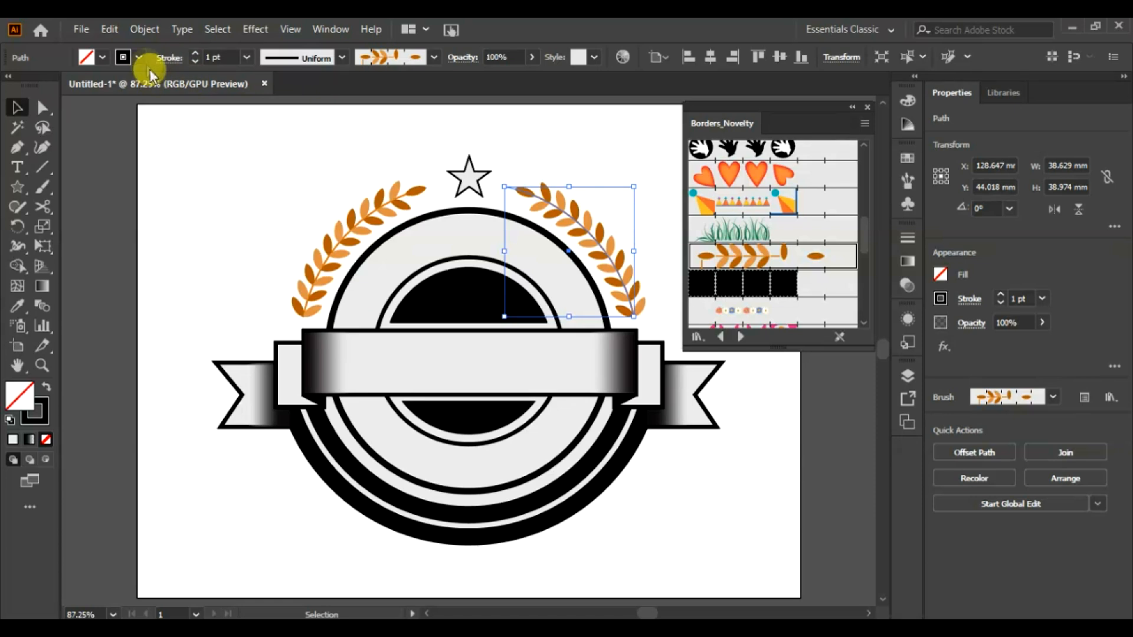
click(142, 31)
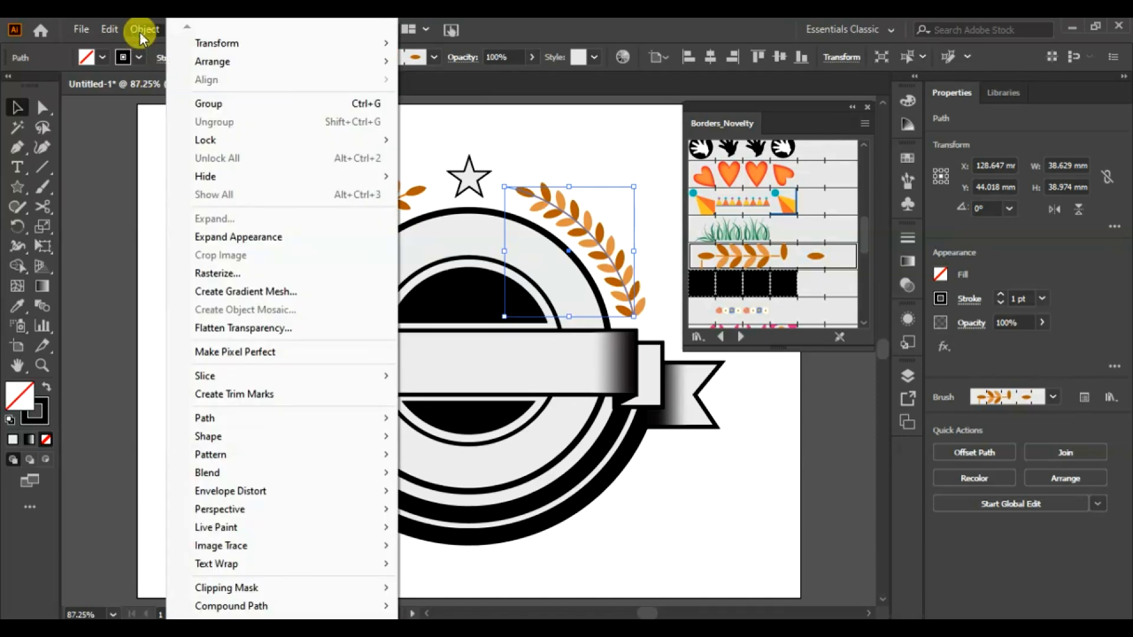
click(236, 236)
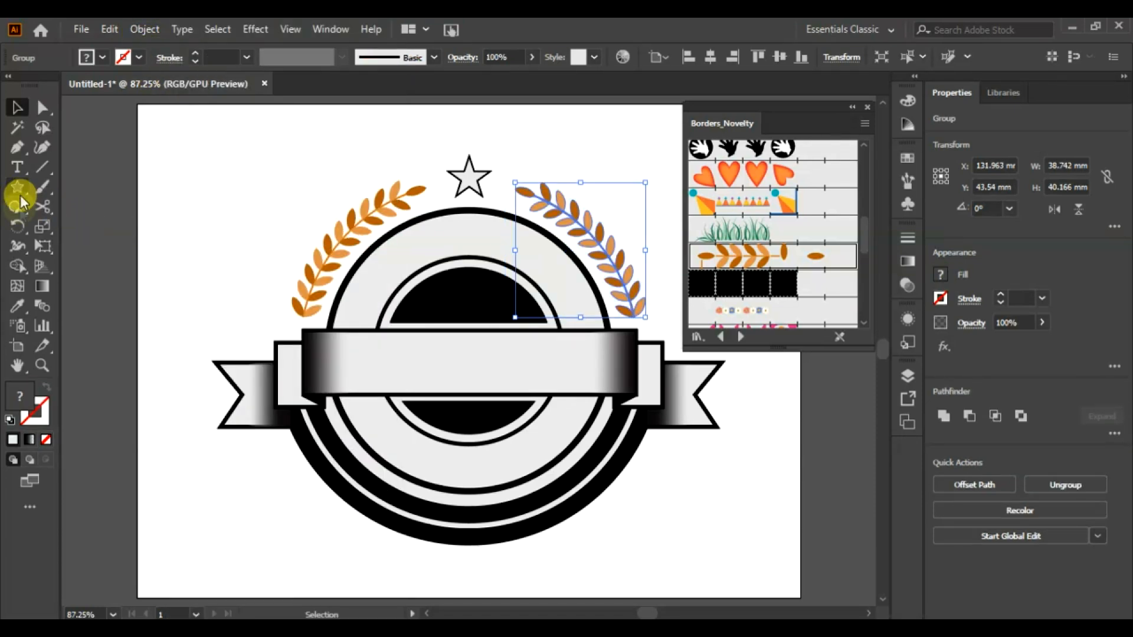
Copy the star's light grey fill and black 1 pt stroke onto both leaf branches with the Eyedropper and collapse the brush library
click(18, 308)
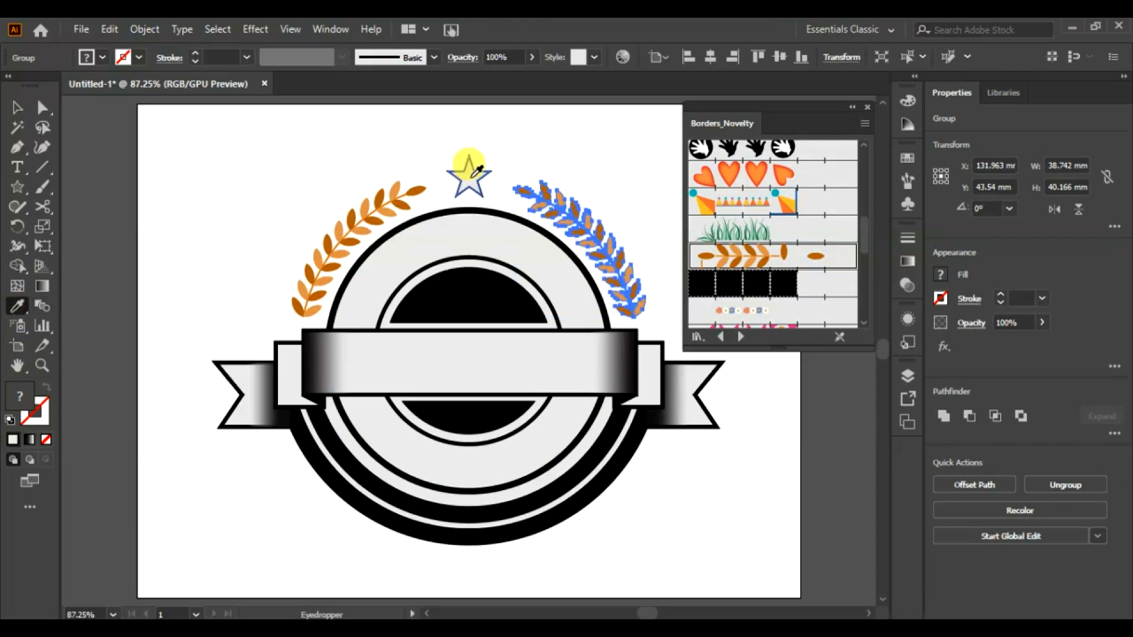
click(473, 174)
click(18, 107)
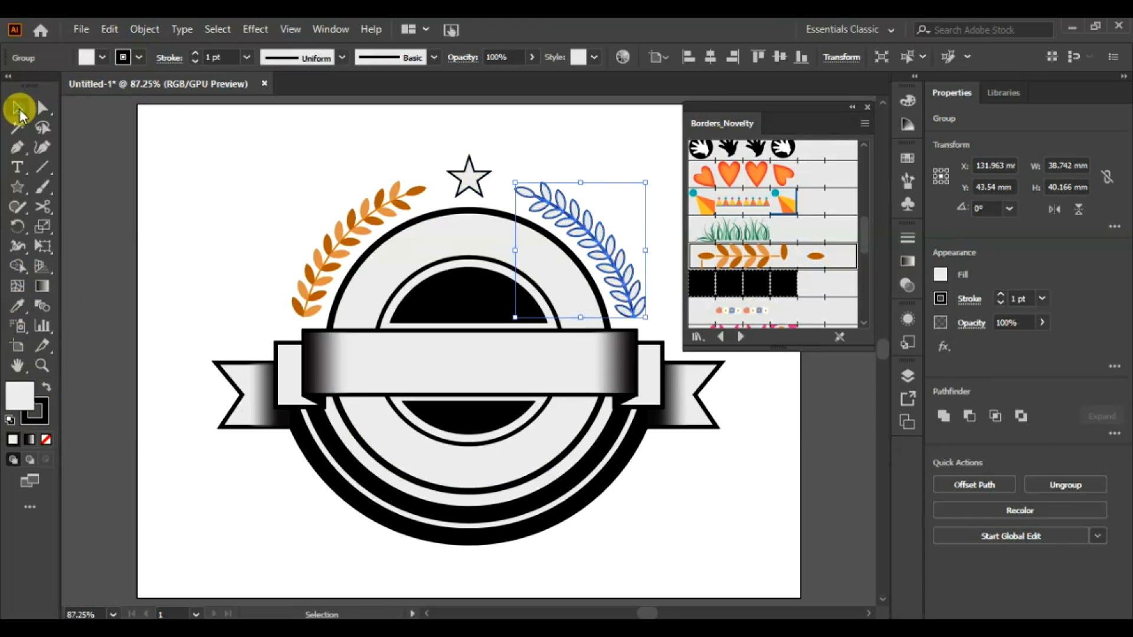
click(151, 186)
click(328, 254)
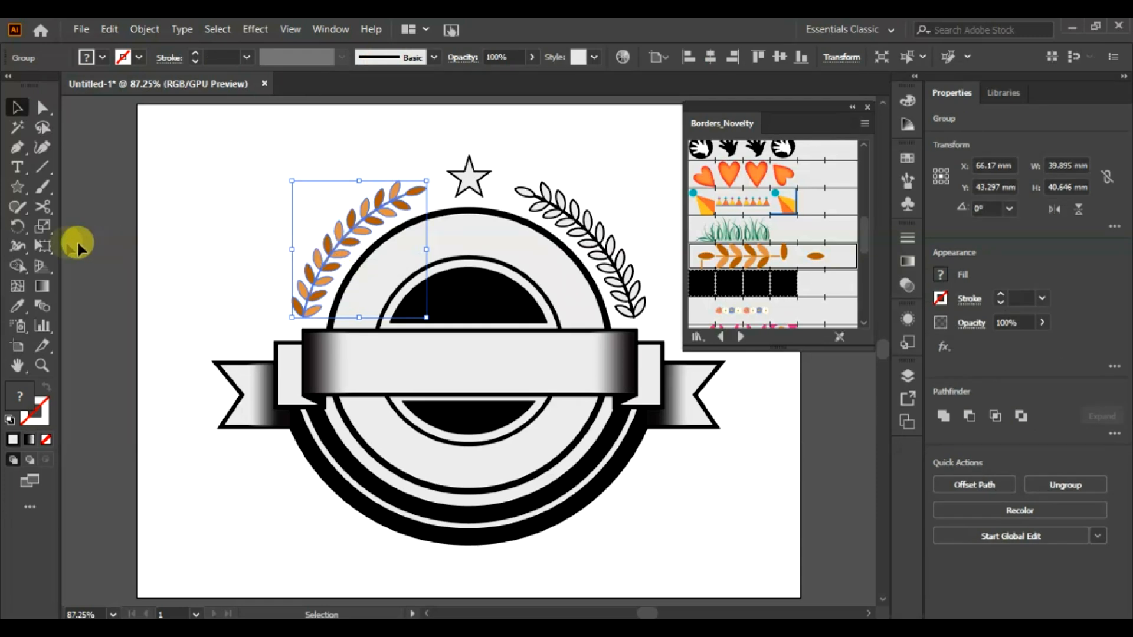
click(19, 306)
click(466, 184)
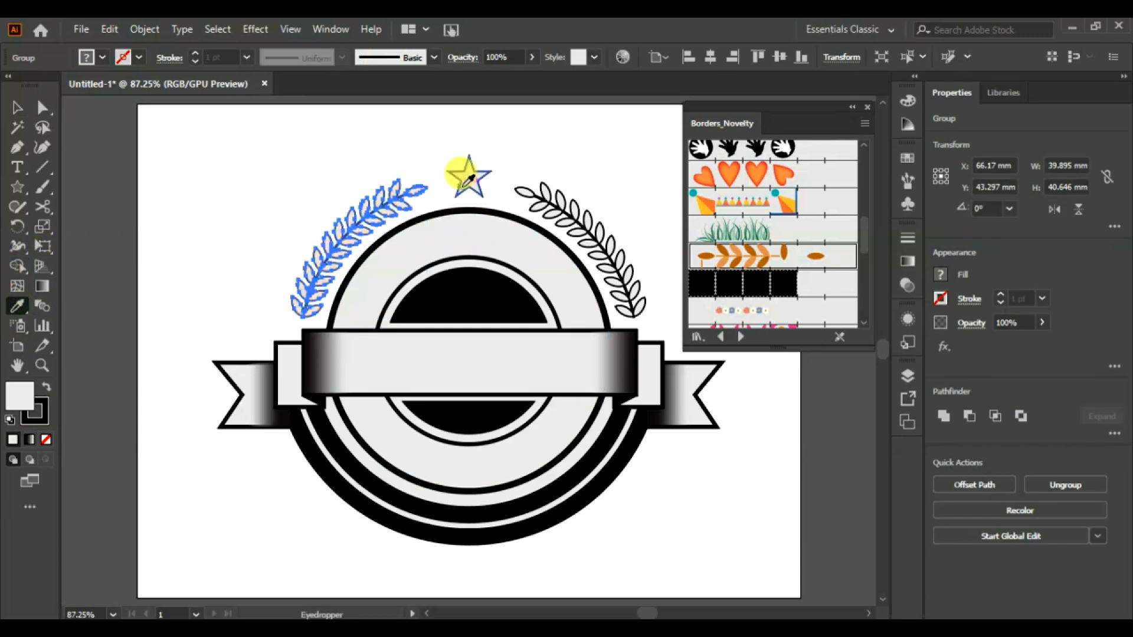
click(17, 107)
click(850, 106)
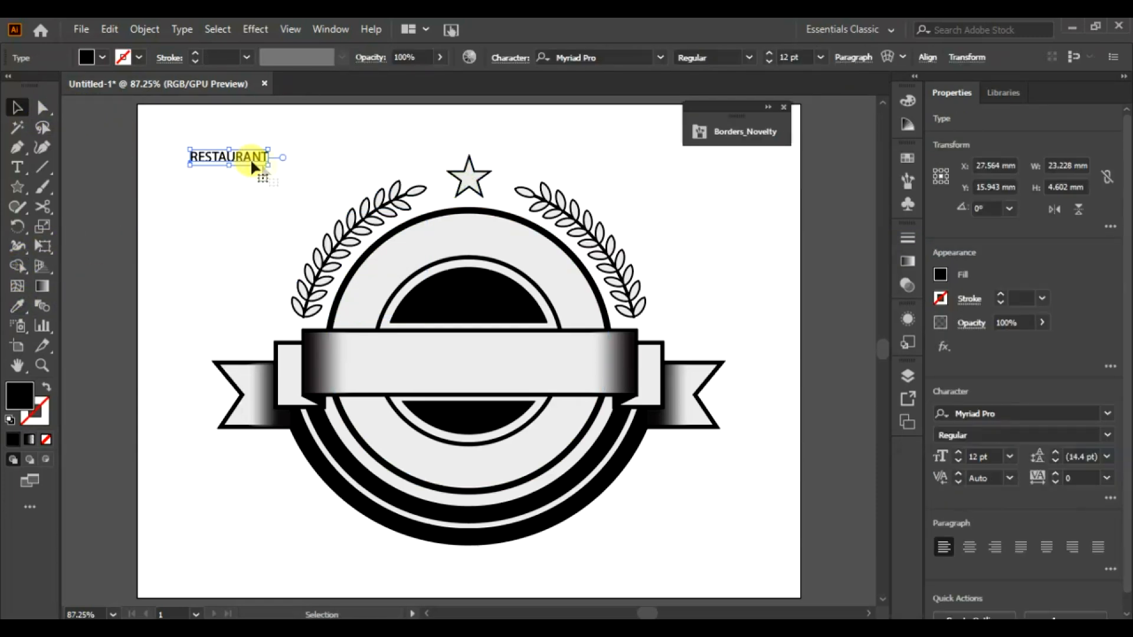
Enlarge the RESTAURANT text to about 22.4 pt and place it in the middle of the ribbon's front band
drag(272, 171, 331, 224)
drag(288, 169, 478, 365)
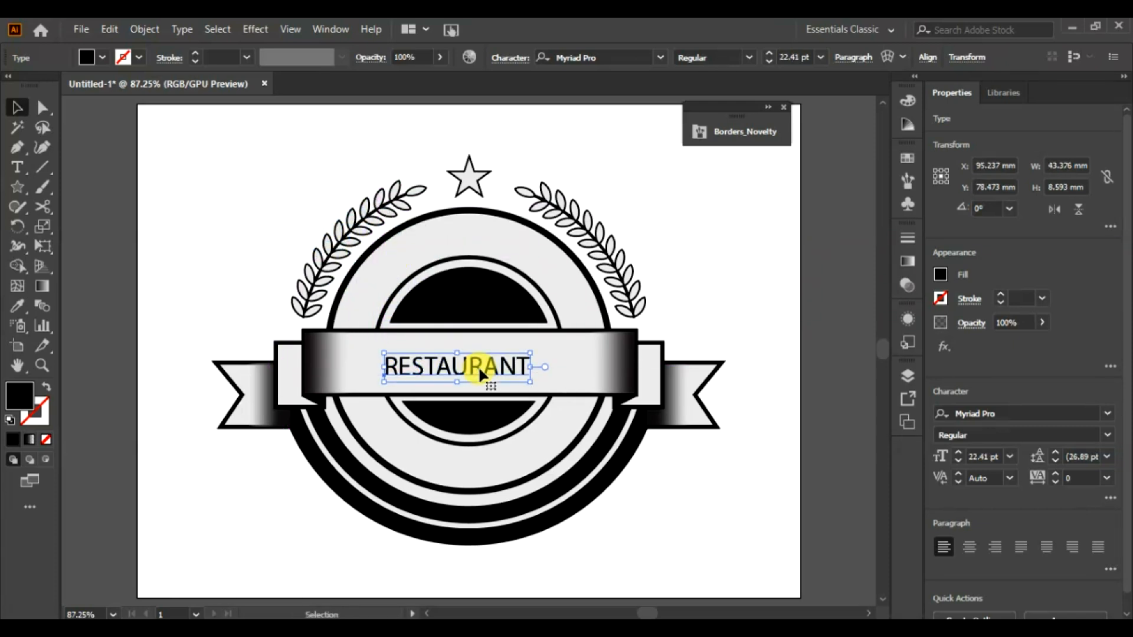
click(779, 243)
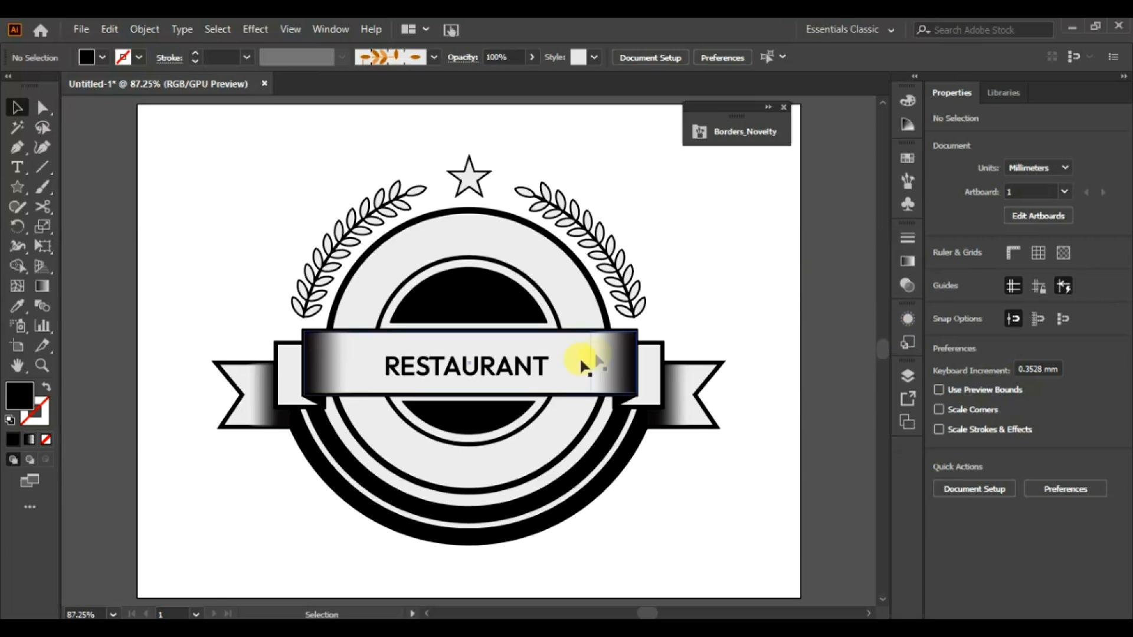
Set the RESTAURANT text on the ribbon to the Bold weight of the Outfit font
click(538, 363)
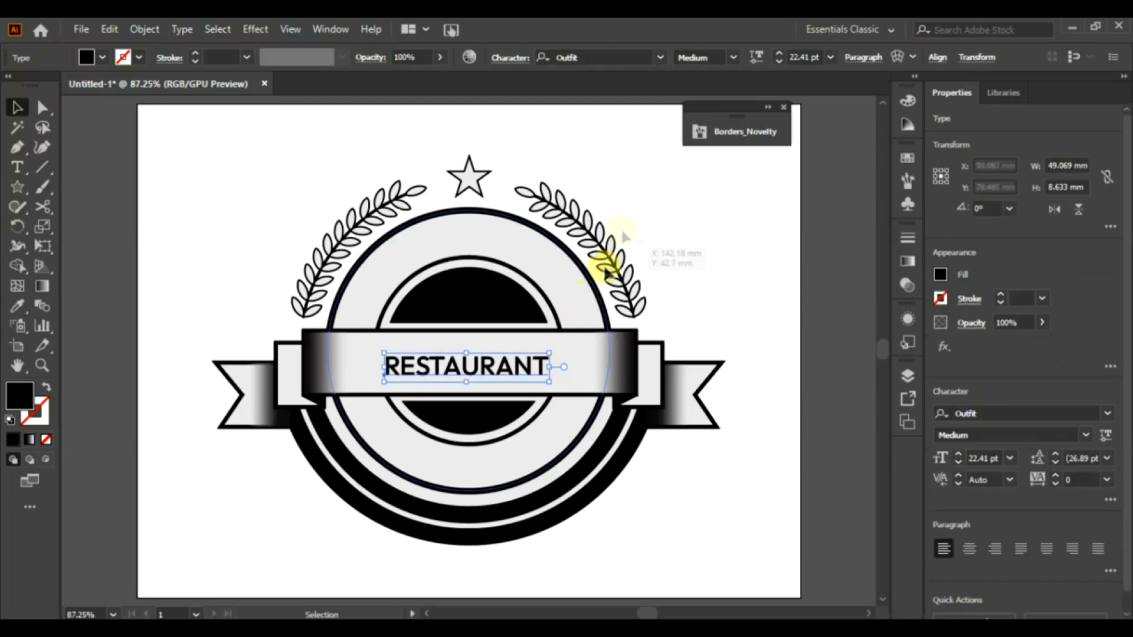
click(734, 61)
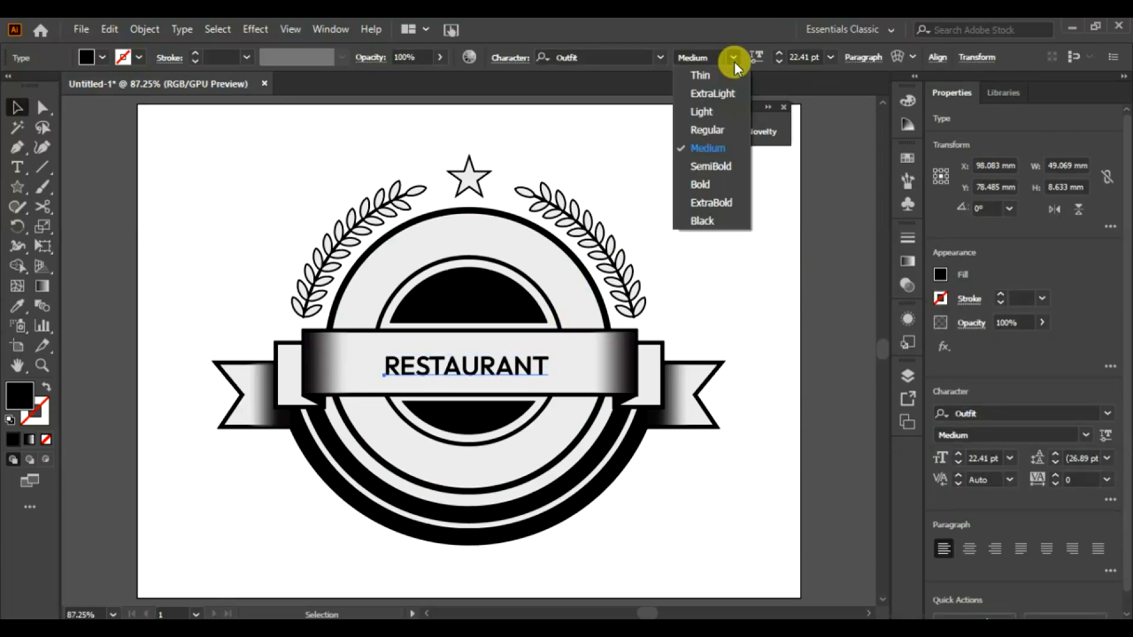
click(717, 184)
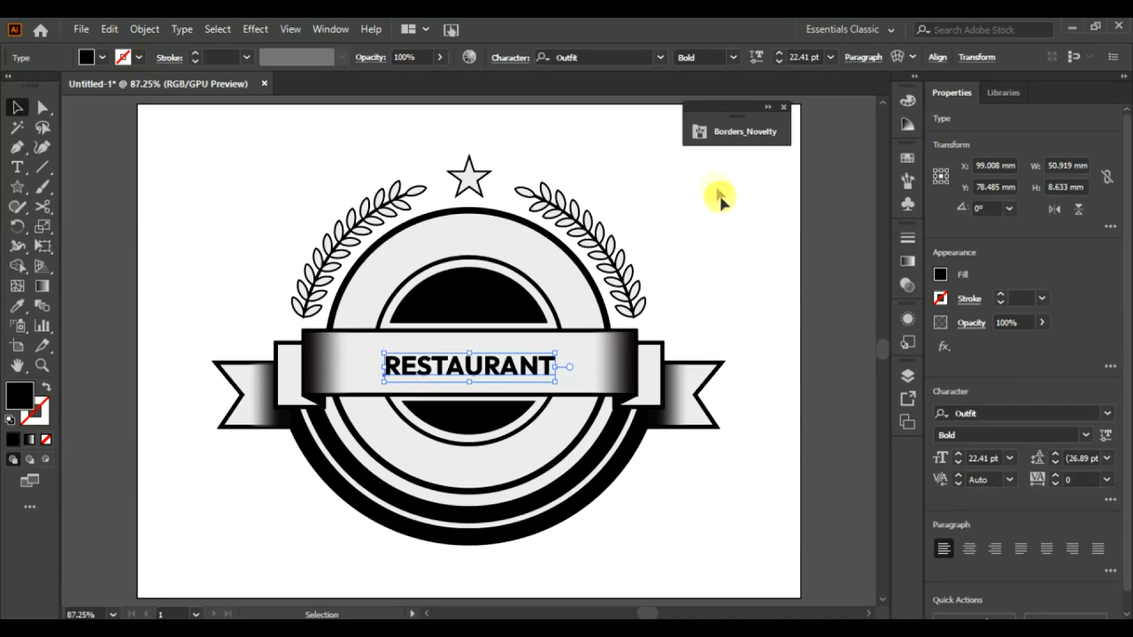
Enlarge the bold RESTAURANT text to about 37 pt and centre it within the ribbon's front band
click(959, 455)
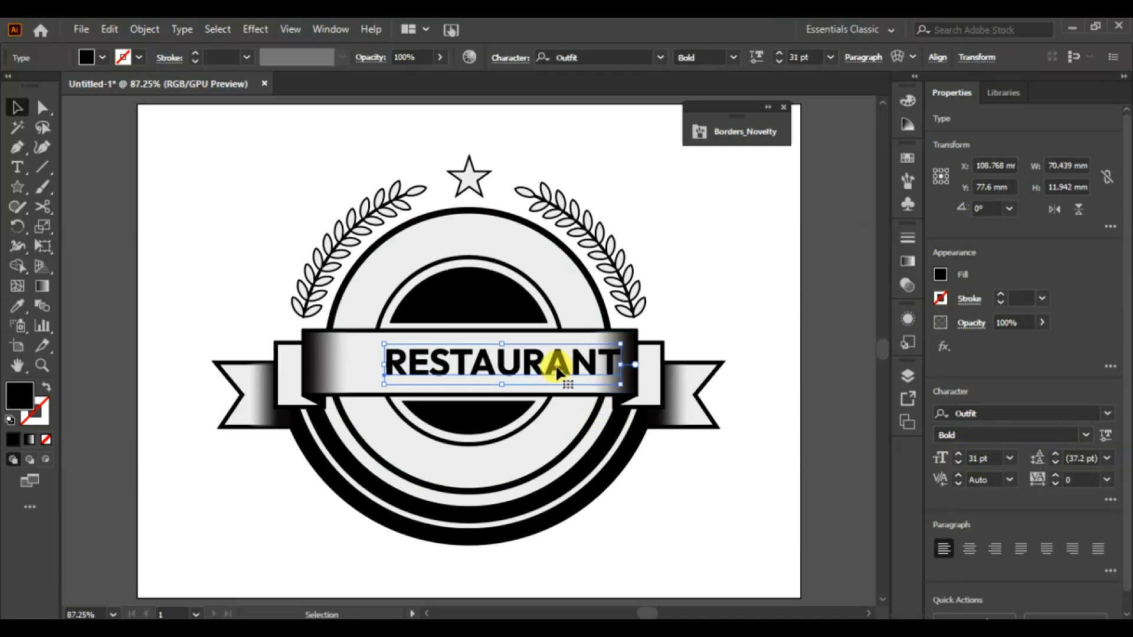
drag(538, 369, 481, 369)
click(958, 455)
click(958, 455)
click(958, 455)
click(958, 455)
click(959, 455)
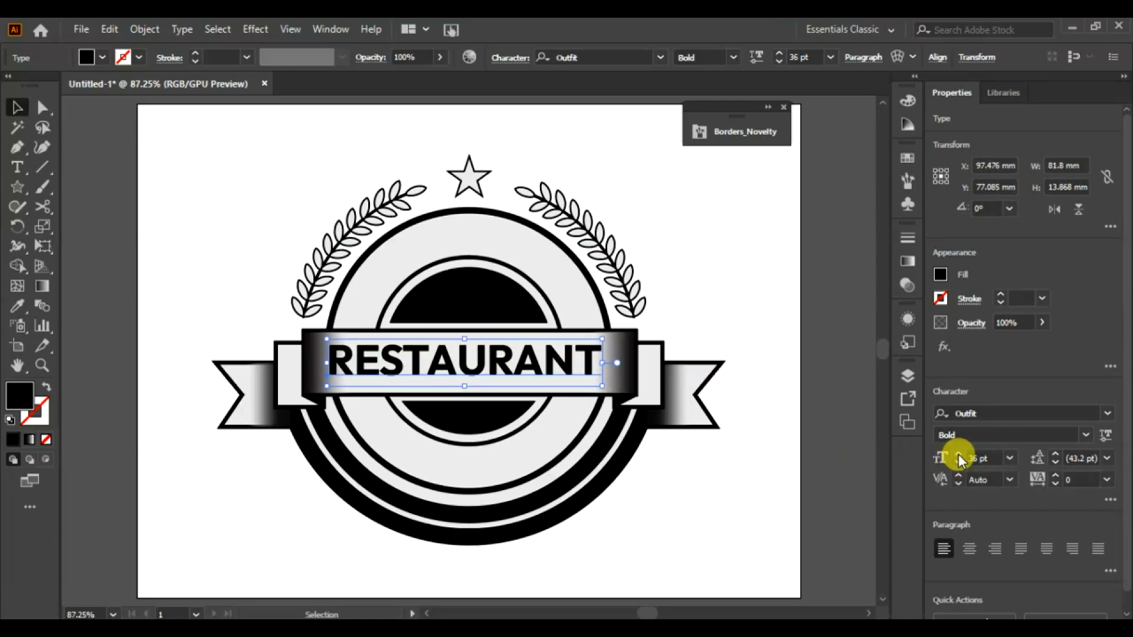
click(958, 455)
key(Down)
key(Down)
Make an unfilled concentric circle about 69 mm wide in the middle of the light grey ring and set its stroke to 0.75 pt
drag(562, 445, 584, 483)
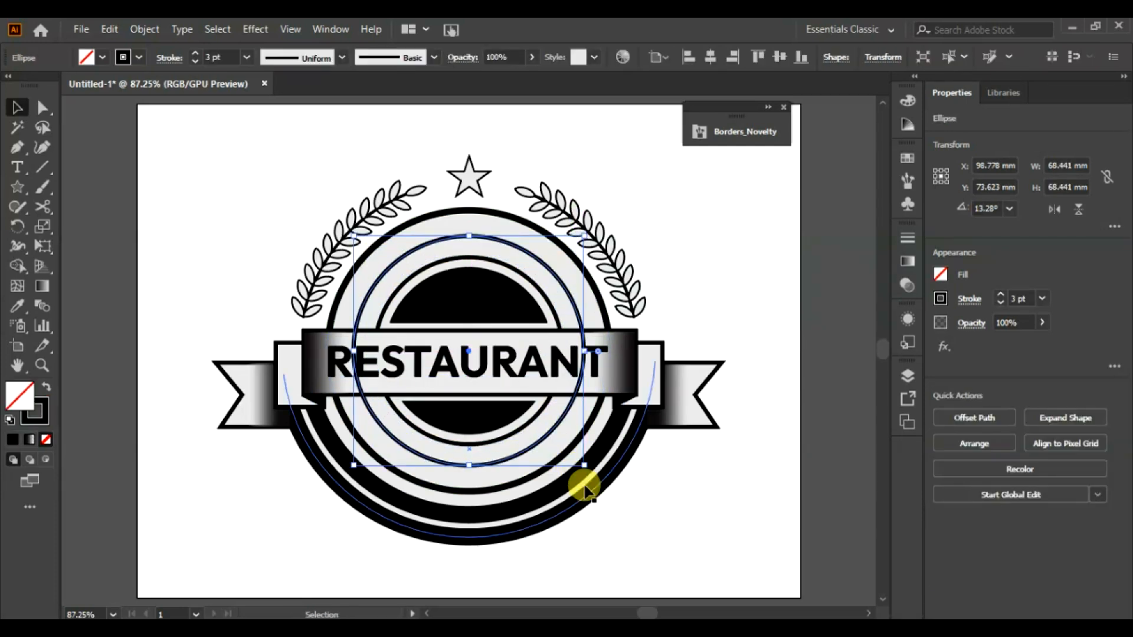
drag(582, 467, 584, 469)
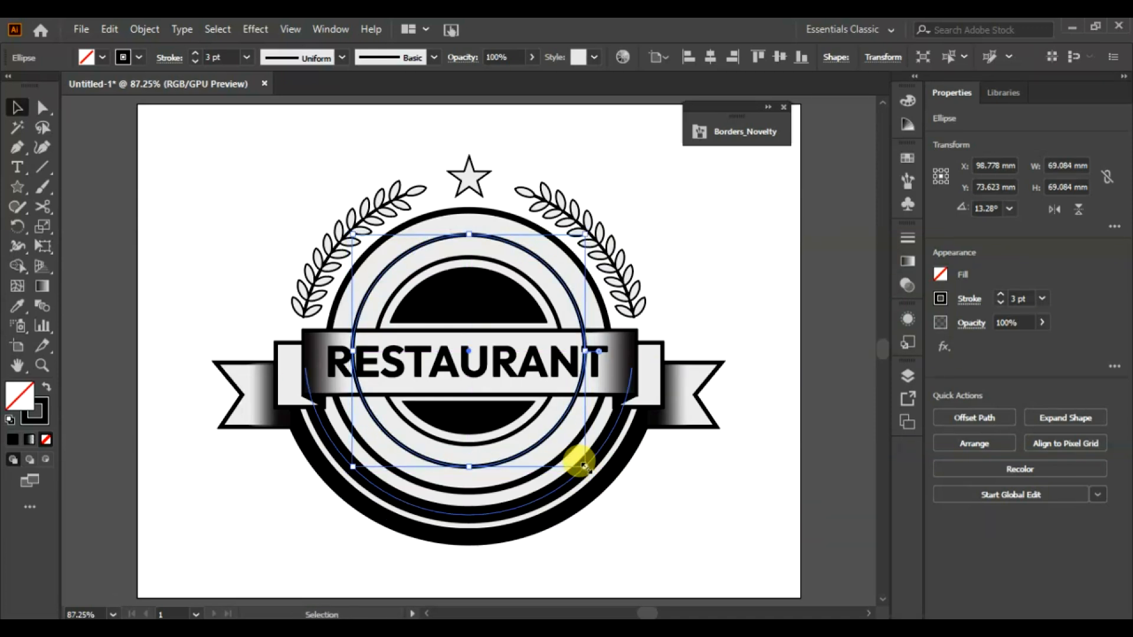
click(195, 62)
click(195, 62)
click(195, 62)
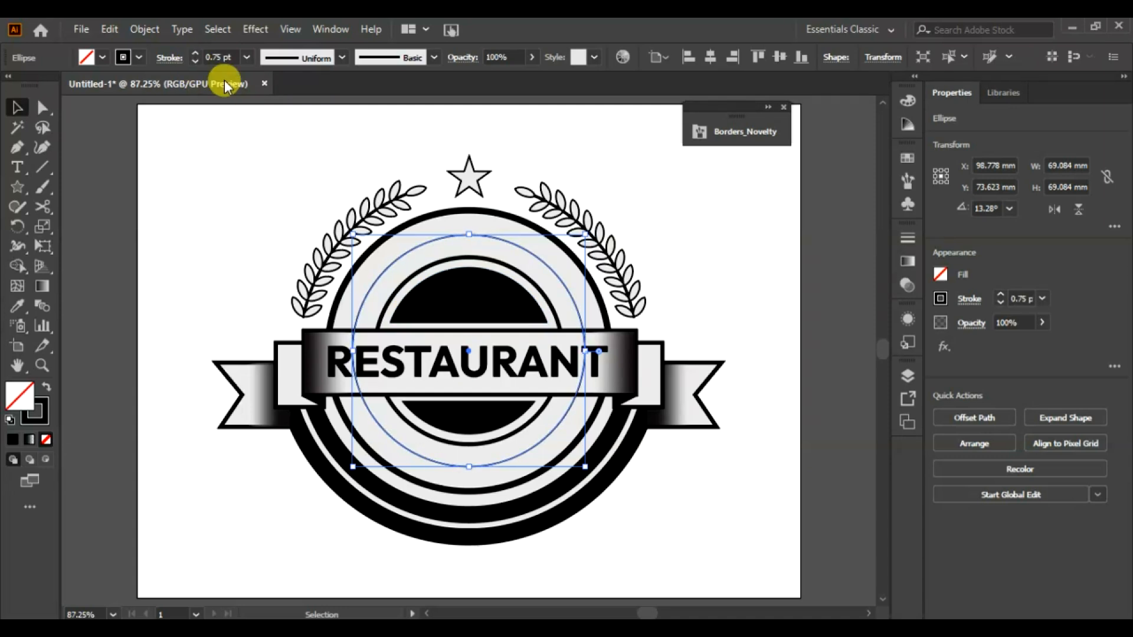
Cut the thin circle with the Scissors tool at both sides just above the ribbon's front band
click(42, 208)
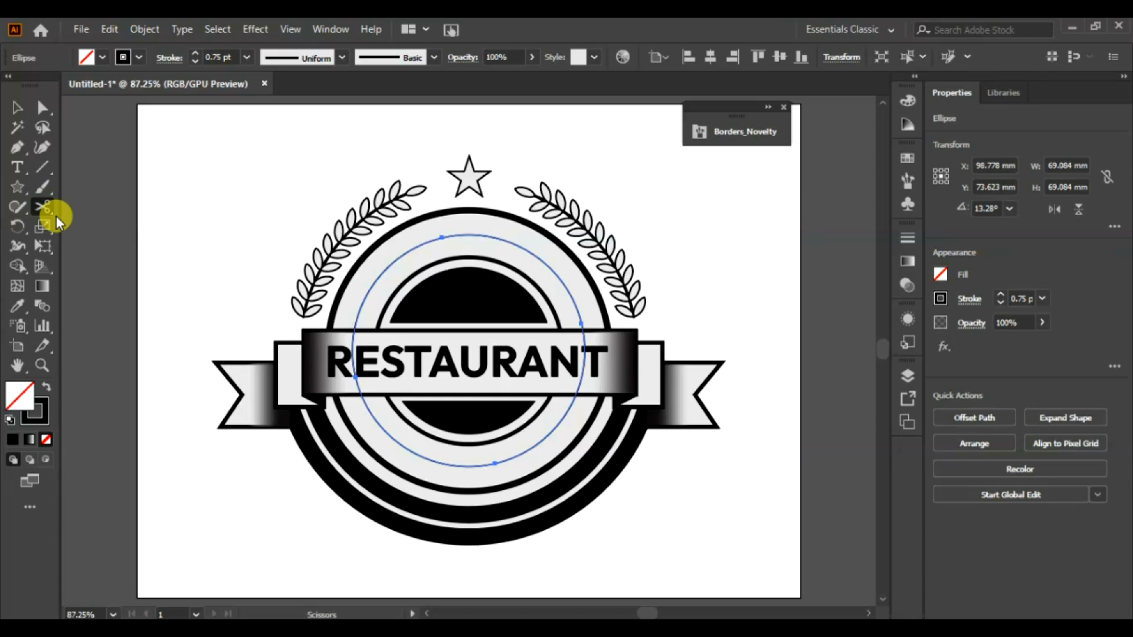
click(357, 319)
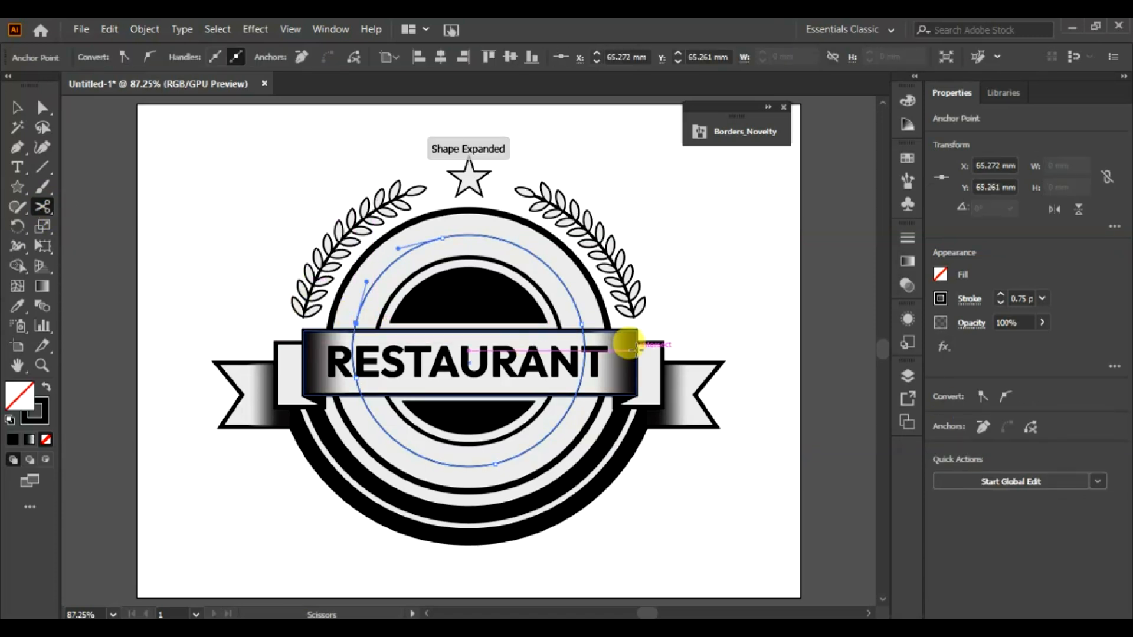
click(581, 321)
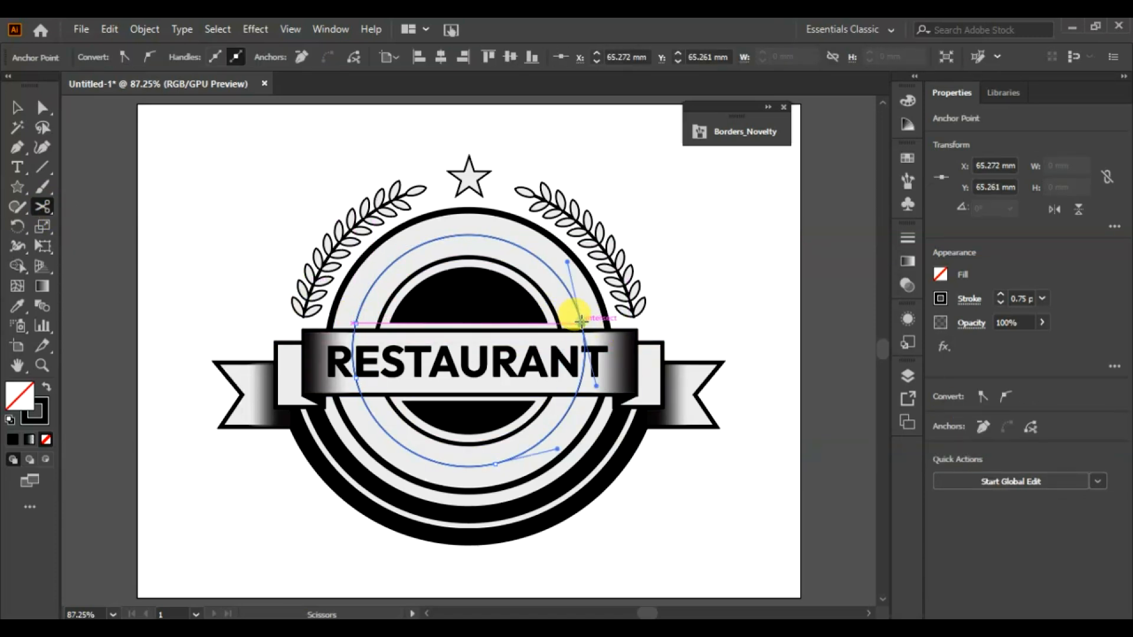
Cut the thin circle's remaining lower part with the Scissors tool at both sides just below the ribbon's front band
click(571, 402)
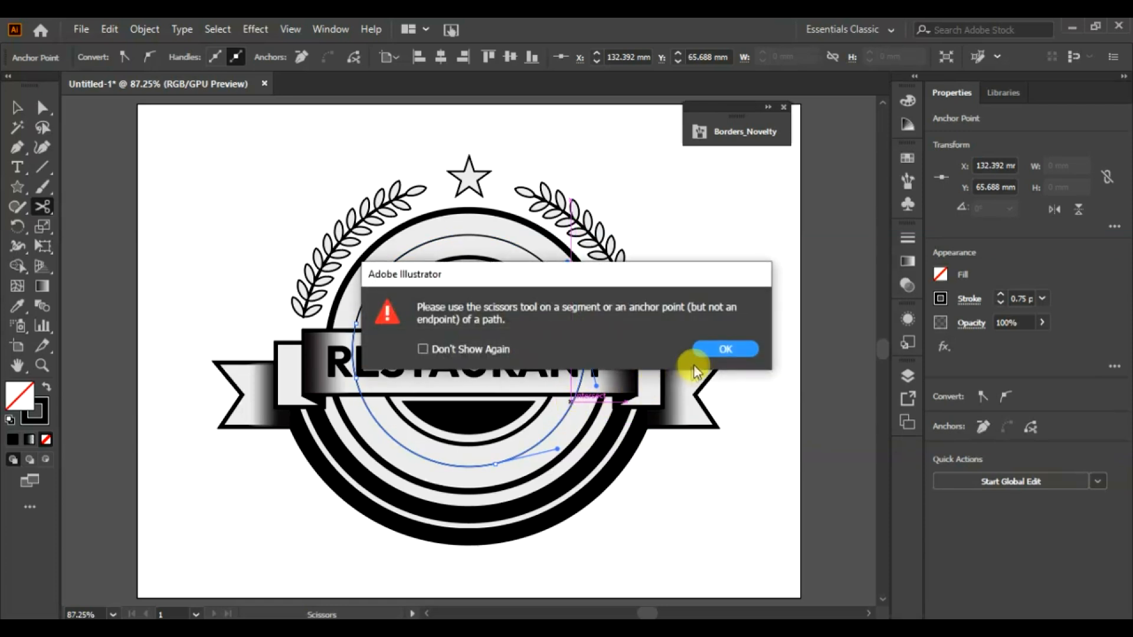
click(728, 349)
click(17, 106)
click(394, 454)
click(172, 336)
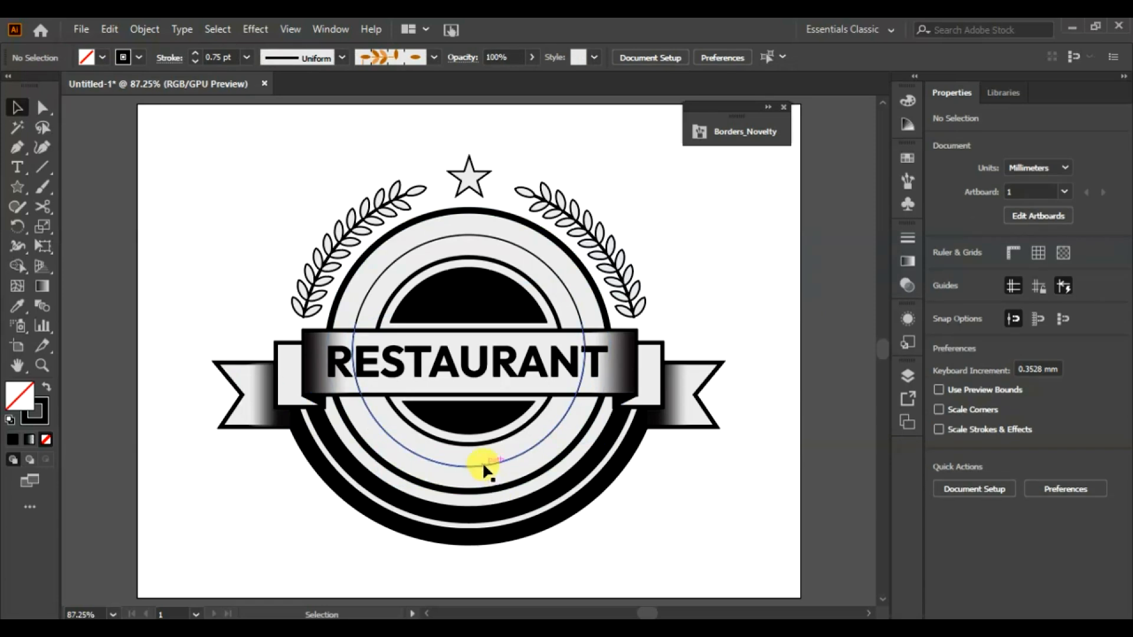
click(483, 461)
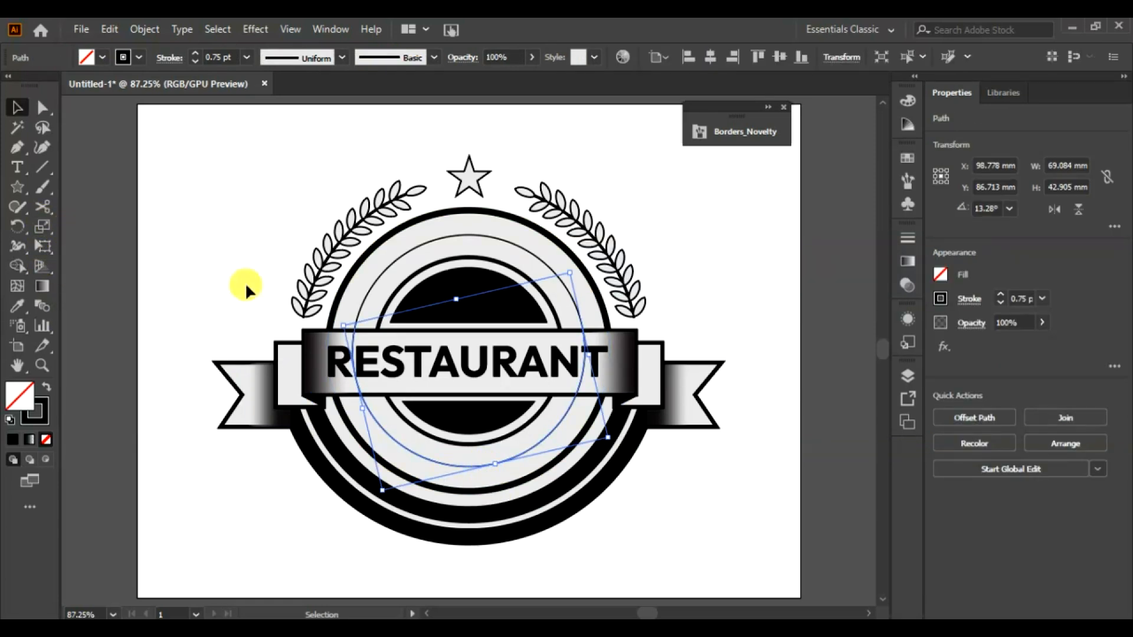
click(42, 206)
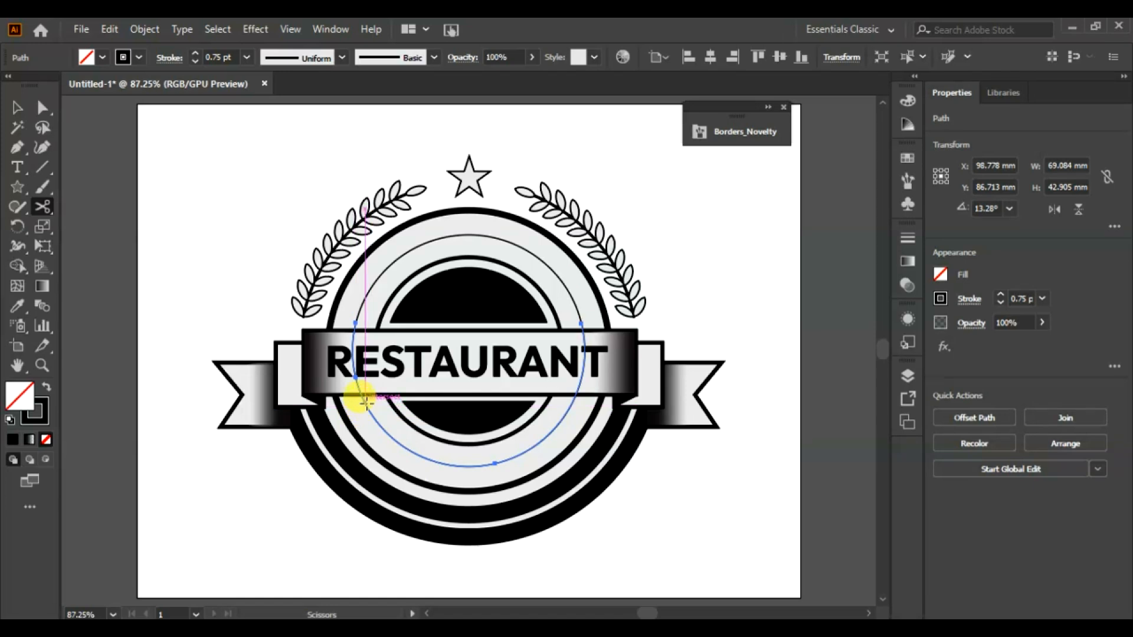
click(366, 403)
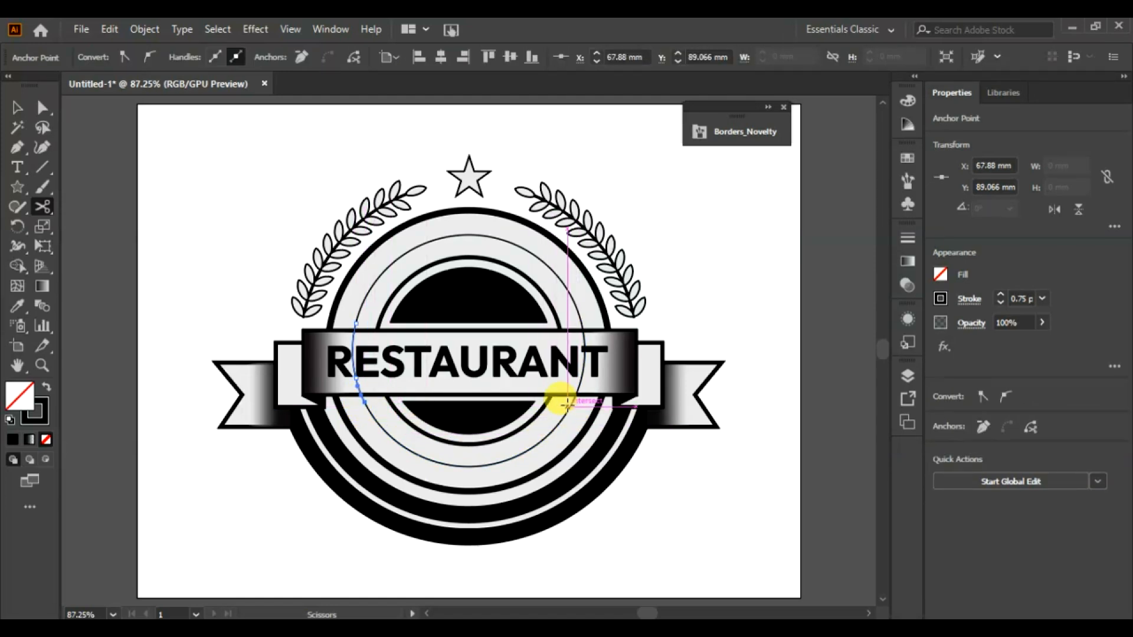
click(572, 401)
Delete the two short circle segments crossing the ribbon, keeping the upper and lower arcs
click(16, 107)
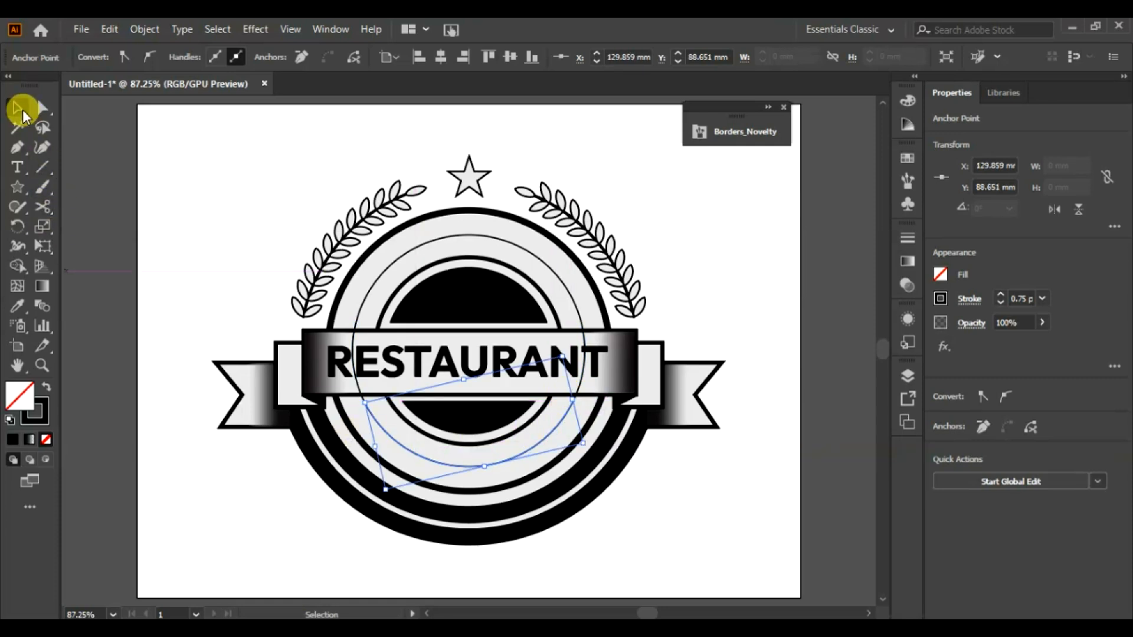
click(183, 245)
click(356, 379)
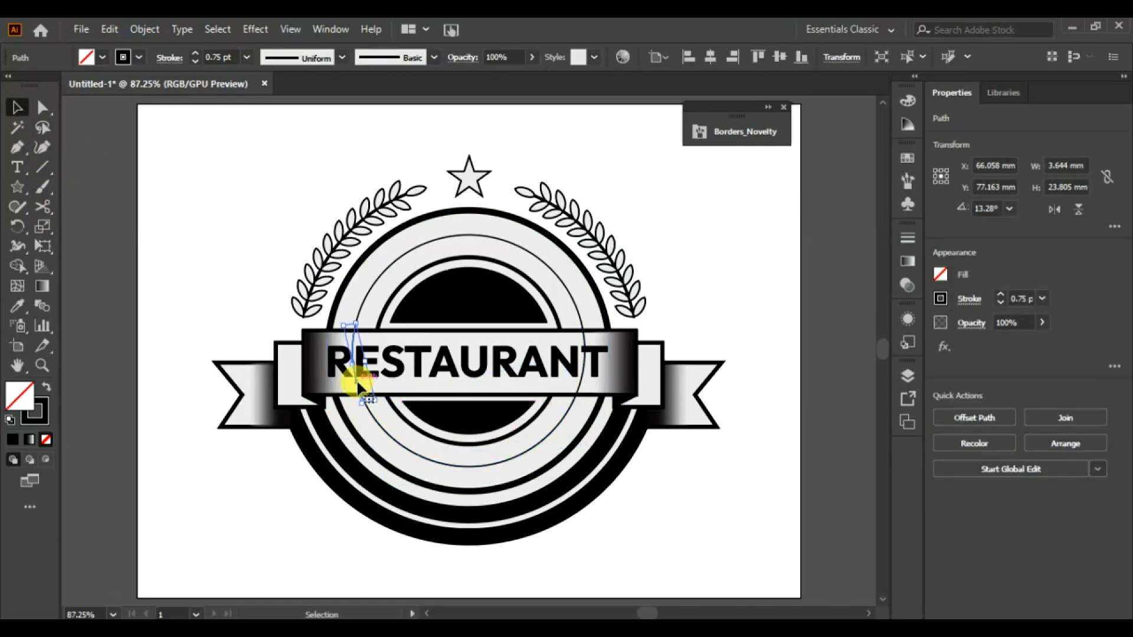
key(Delete)
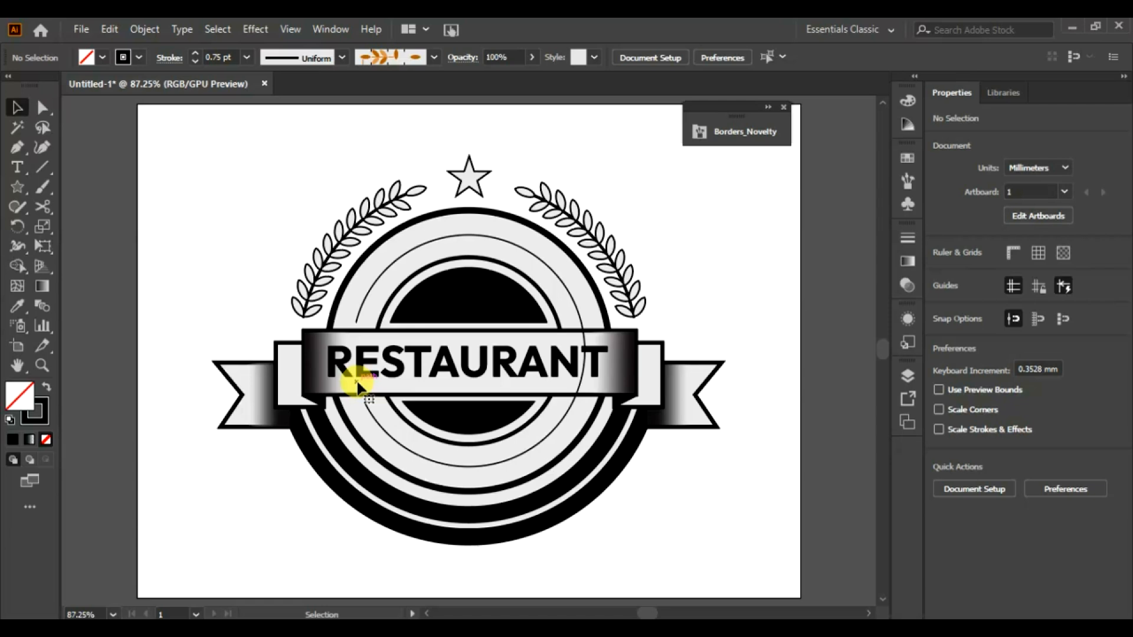
click(584, 340)
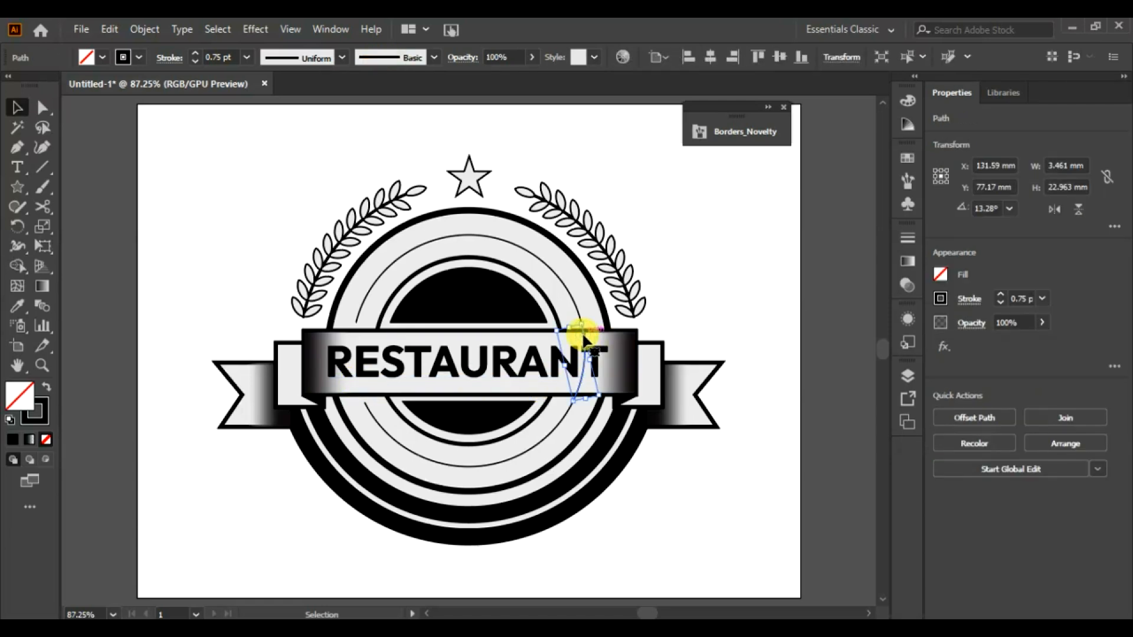
key(Delete)
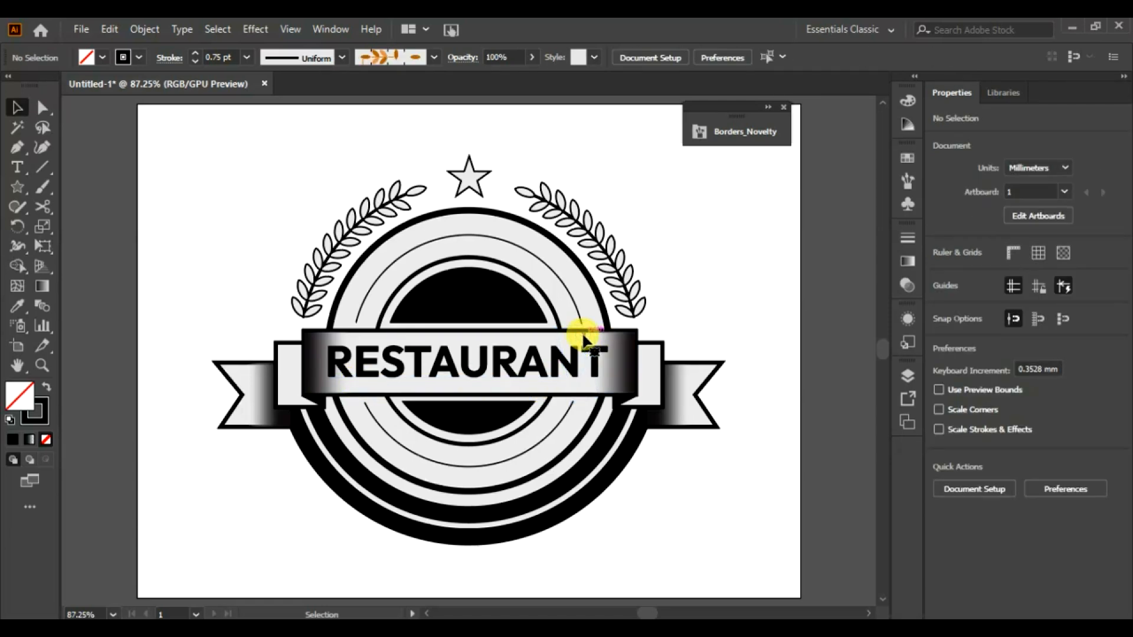
Add the text TaglineHere along the lower arc and reduce its font size to 21 pt
key(t)
click(564, 430)
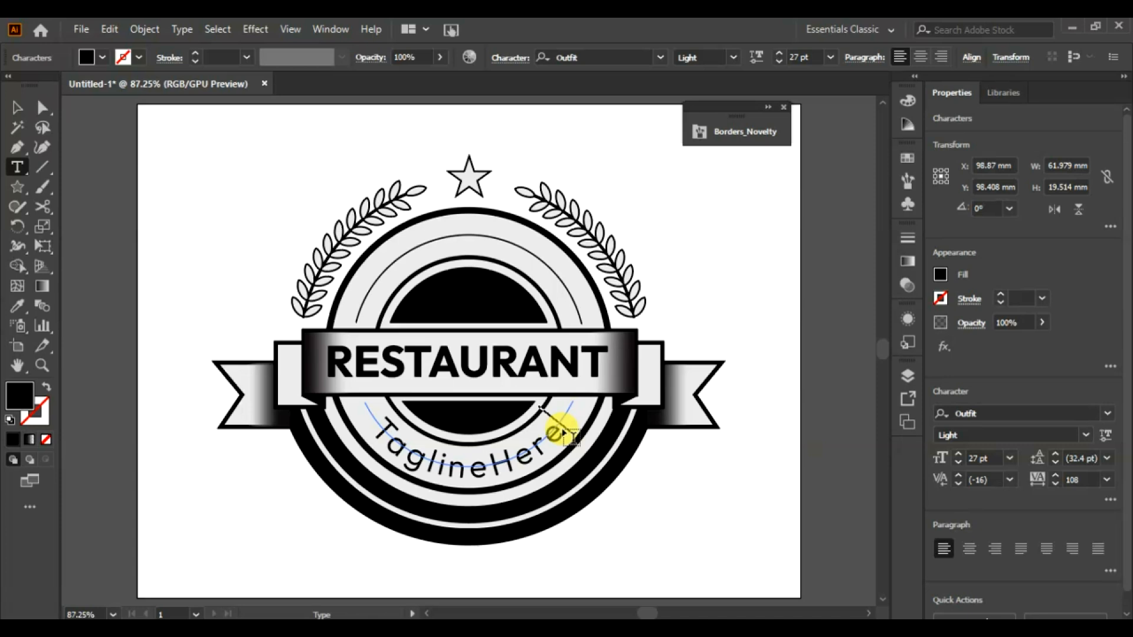
click(13, 107)
click(959, 463)
click(959, 463)
click(959, 464)
click(959, 464)
click(959, 463)
click(959, 463)
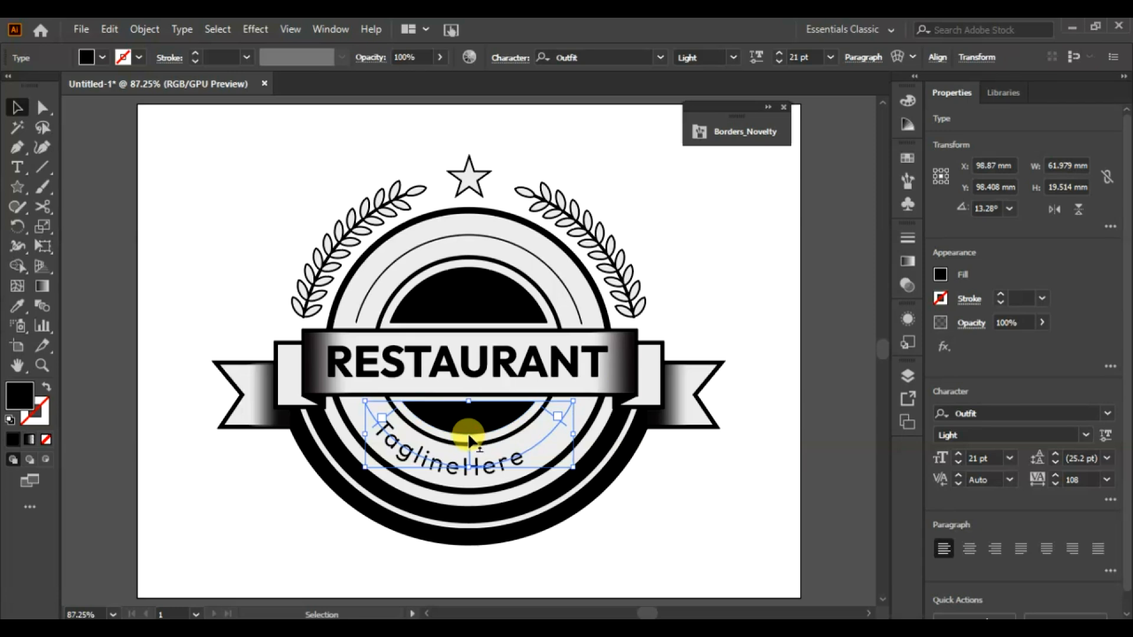
Shift TaglineHere along the lower arc until it is centred and set its font weight to Regular
drag(475, 438, 498, 430)
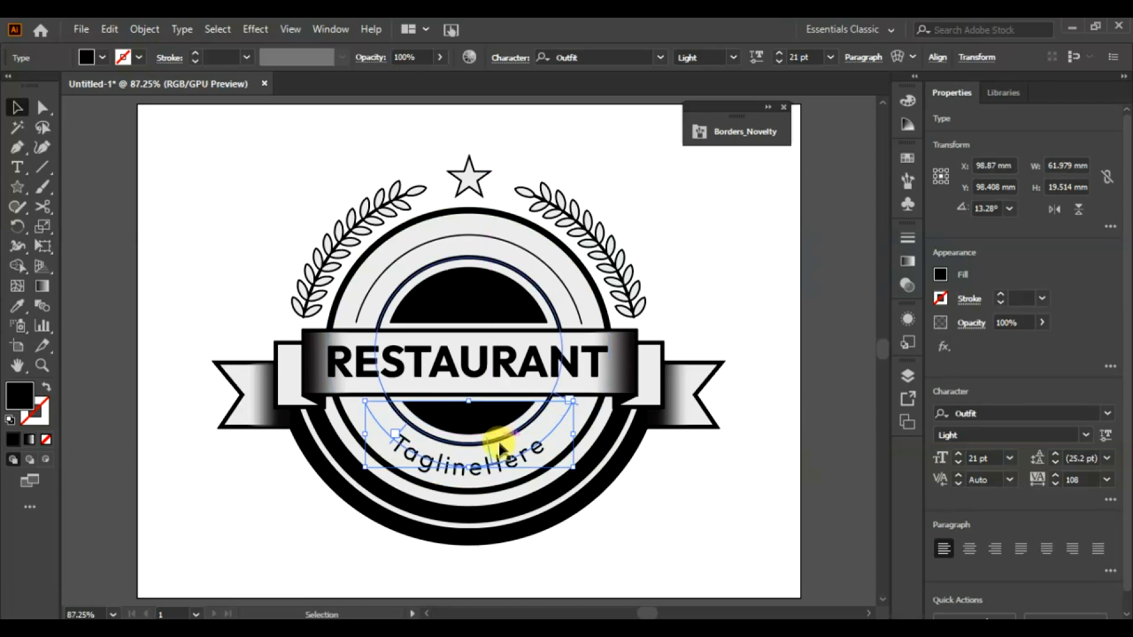
click(211, 201)
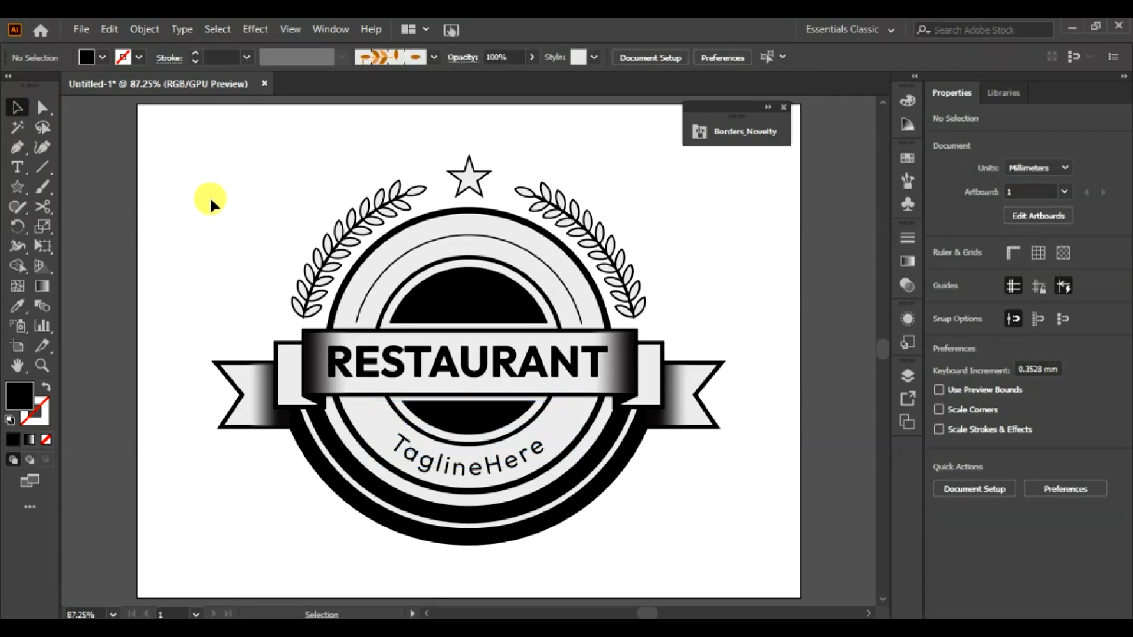
click(449, 465)
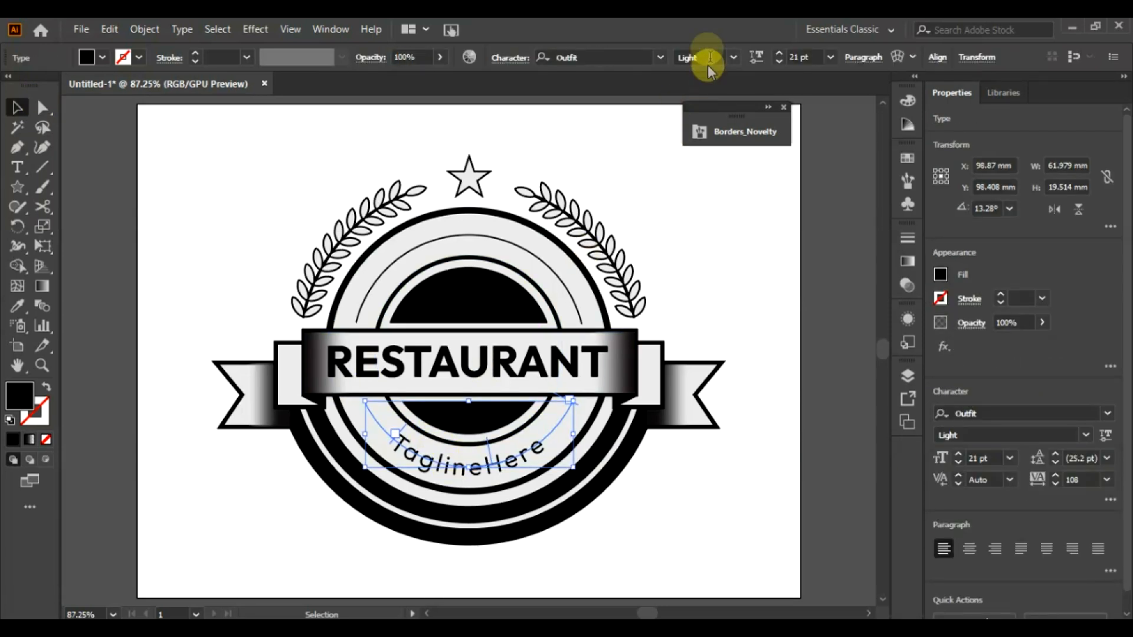
click(732, 58)
click(718, 131)
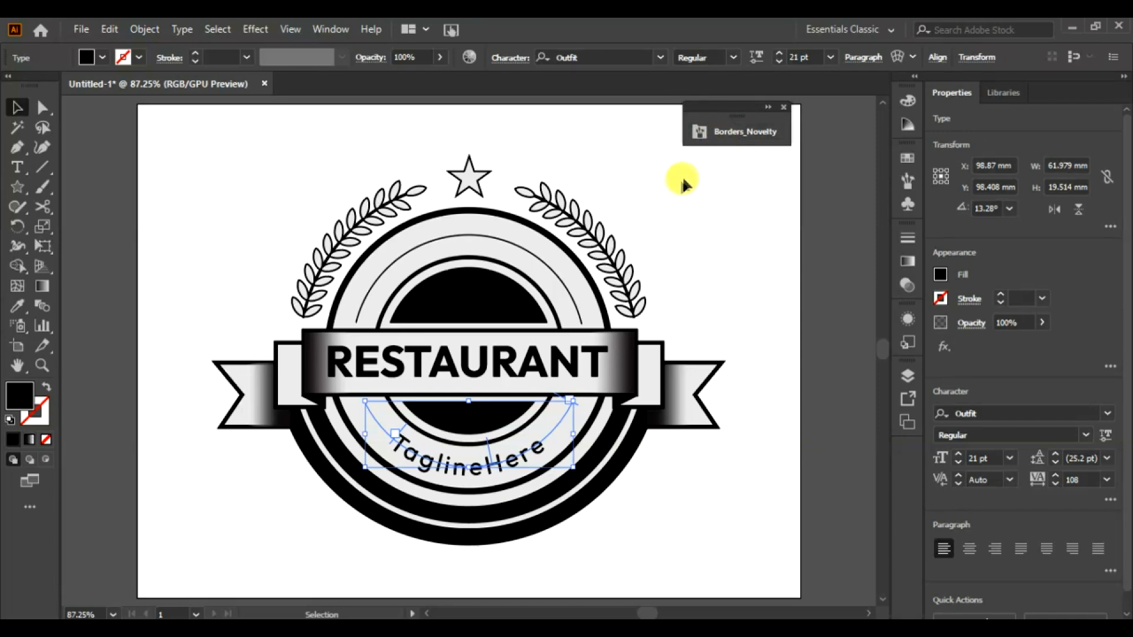
click(211, 200)
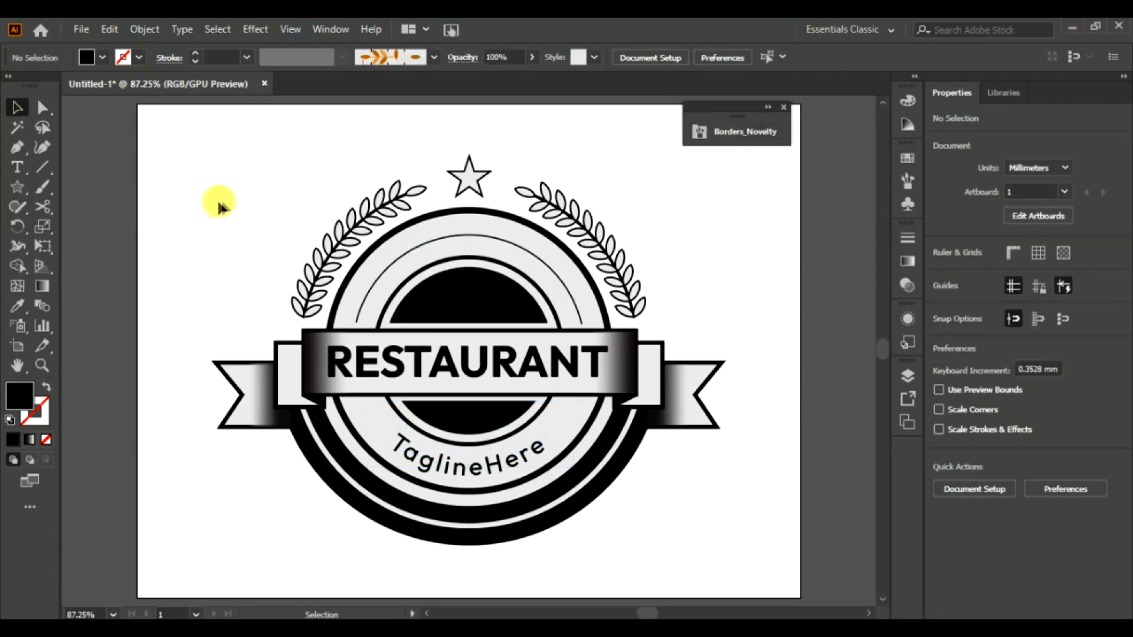
Turn the upper arc into a type path filled with the default placeholder text
click(360, 301)
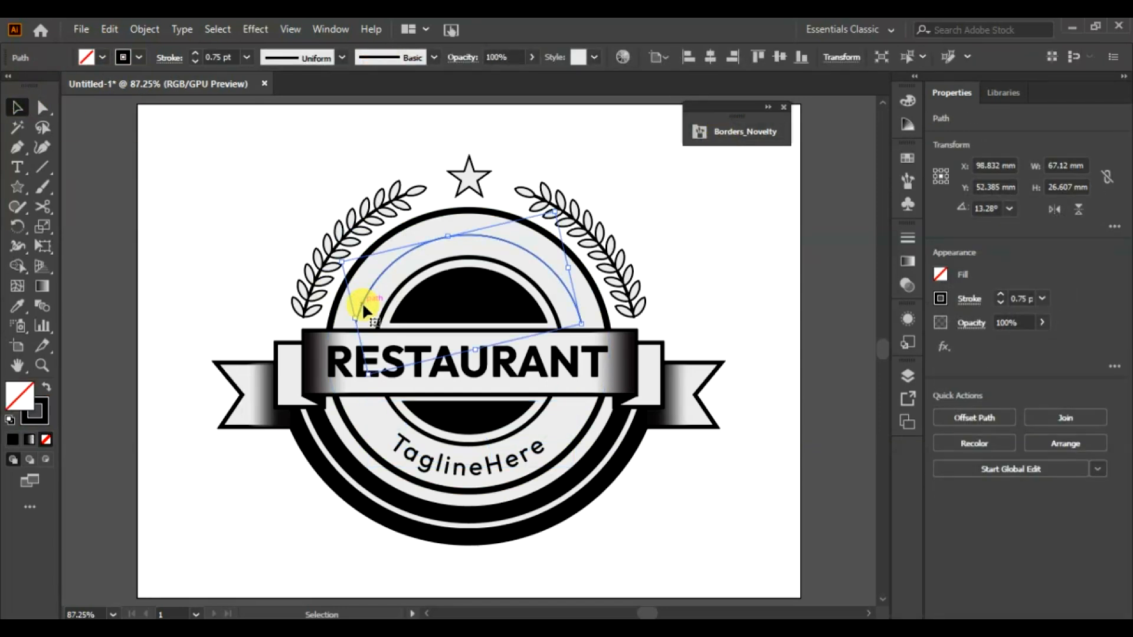
click(17, 167)
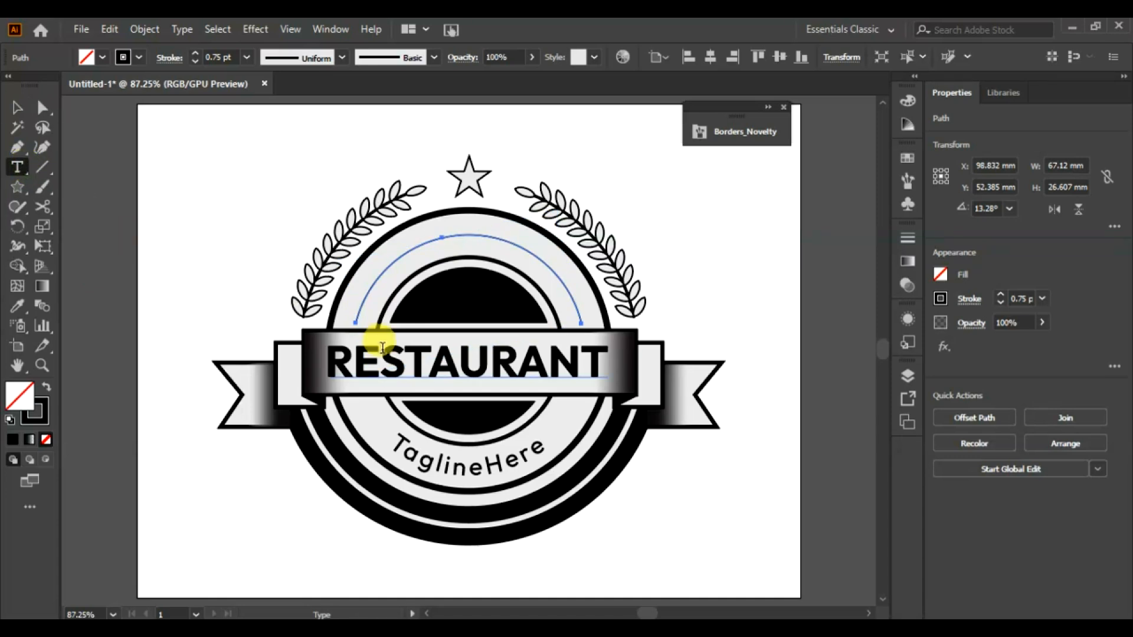
click(358, 312)
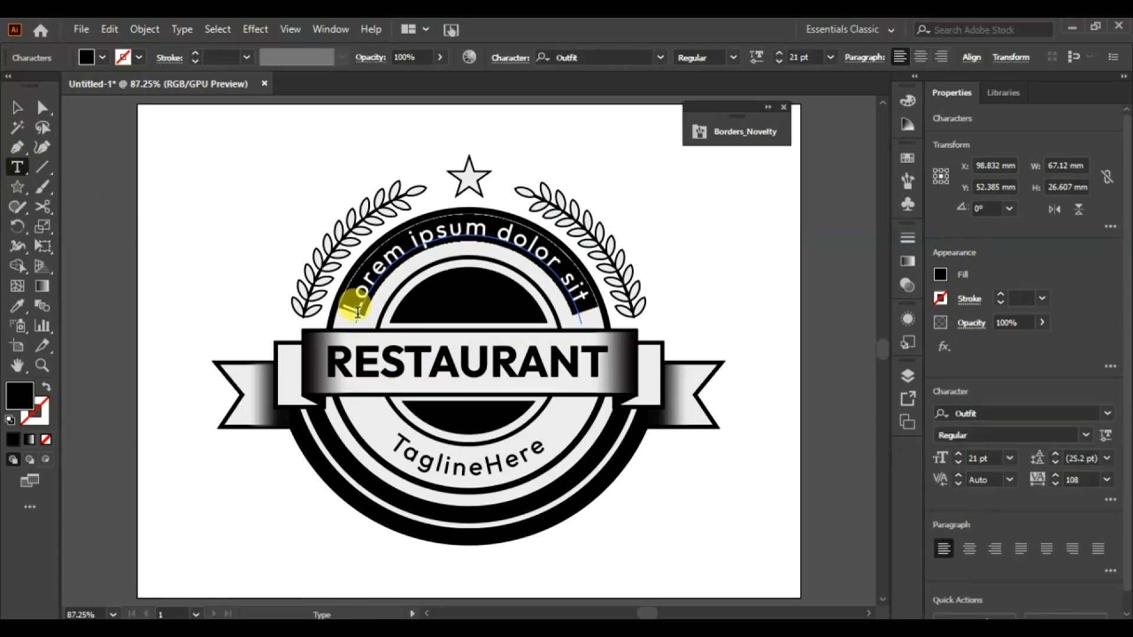
Change the placeholder text on the upper arc to uppercase
click(182, 29)
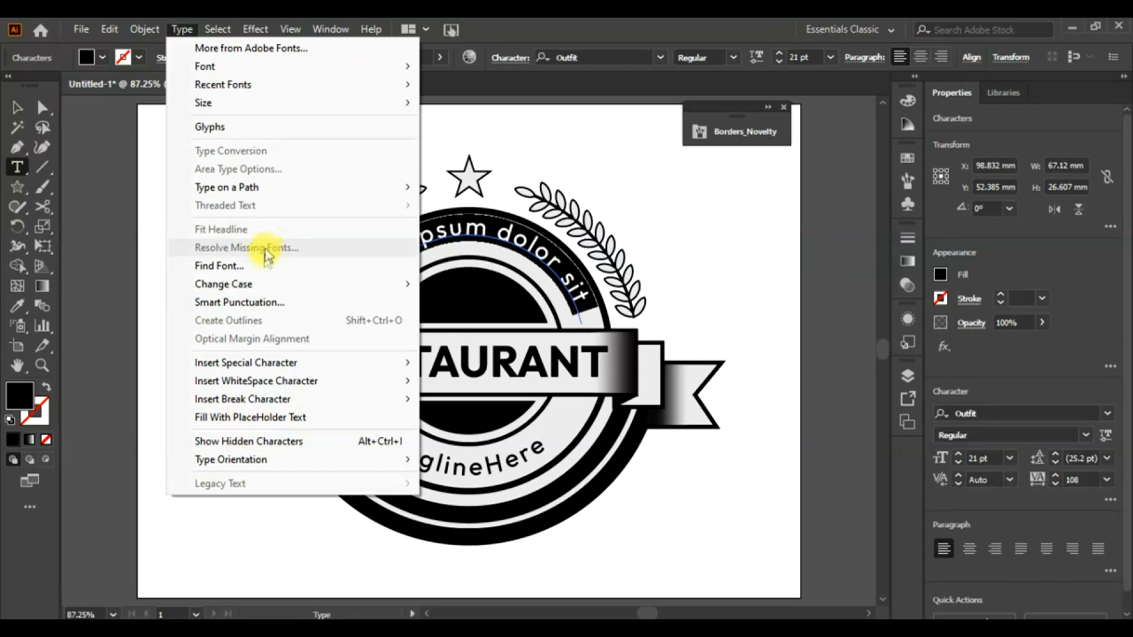
mouse_move(262, 281)
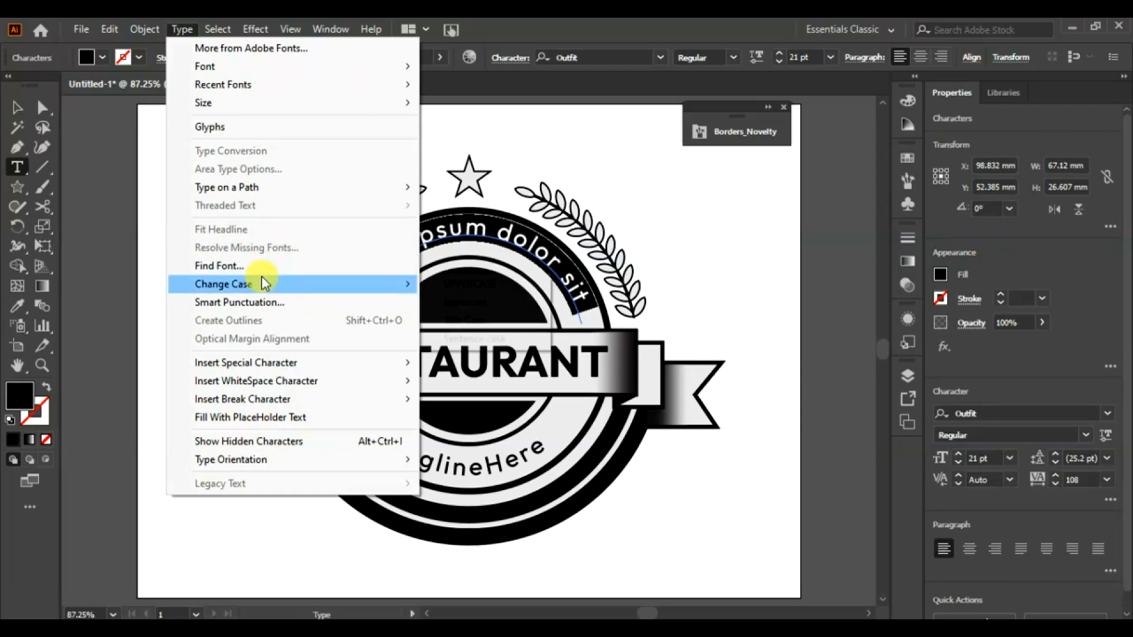
click(438, 285)
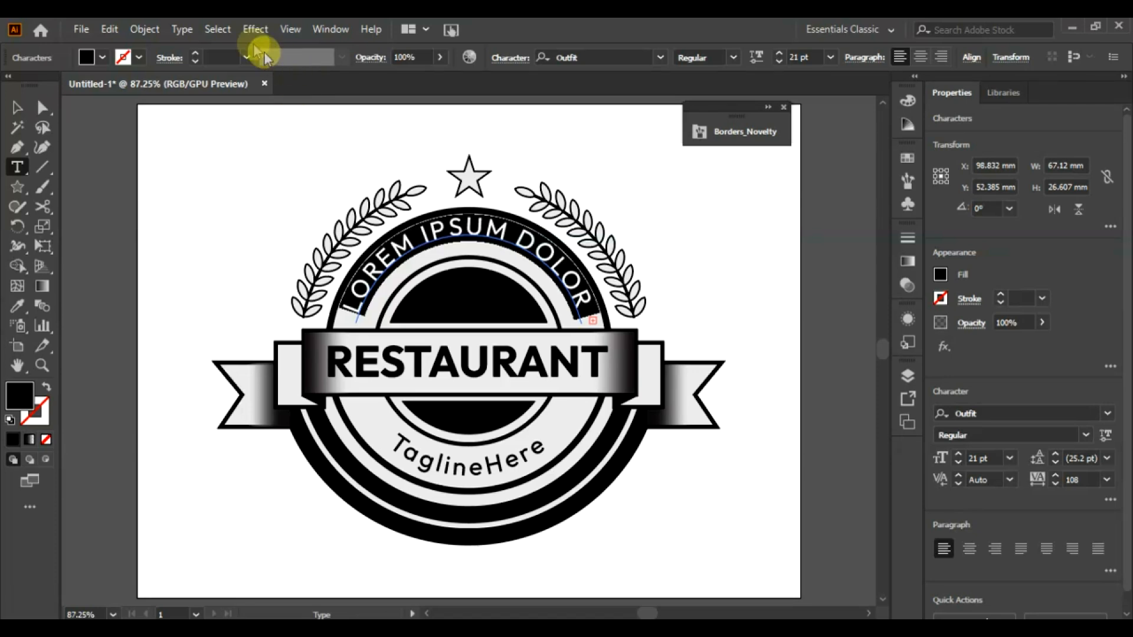
Set the upper arc text's Type on a Path alignment to Center, with the preview enabled
click(188, 31)
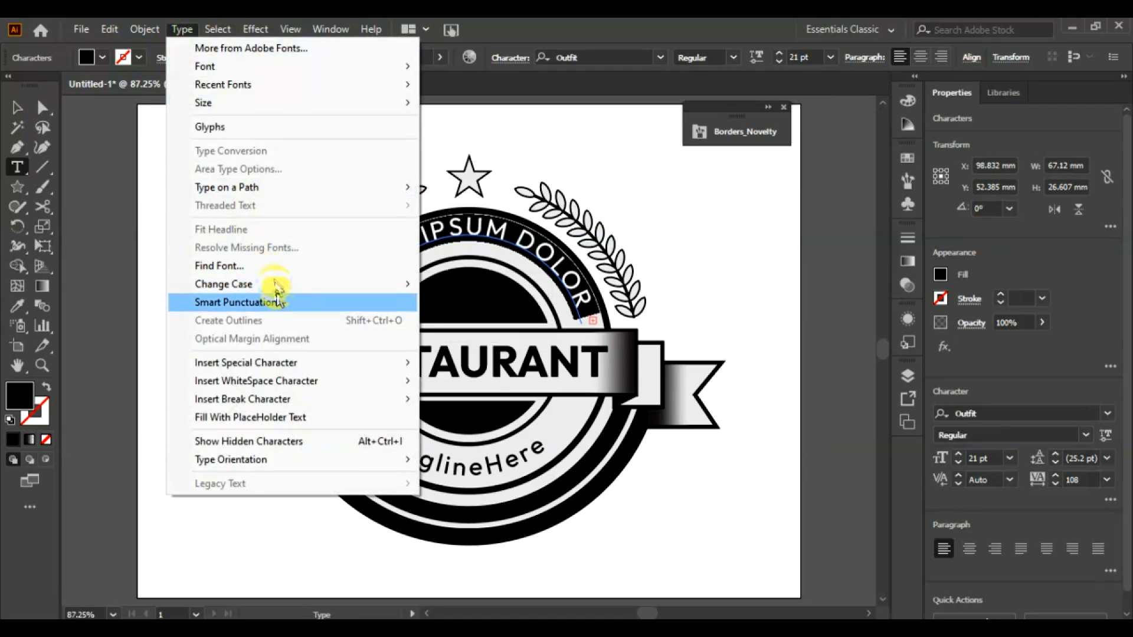
mouse_move(384, 190)
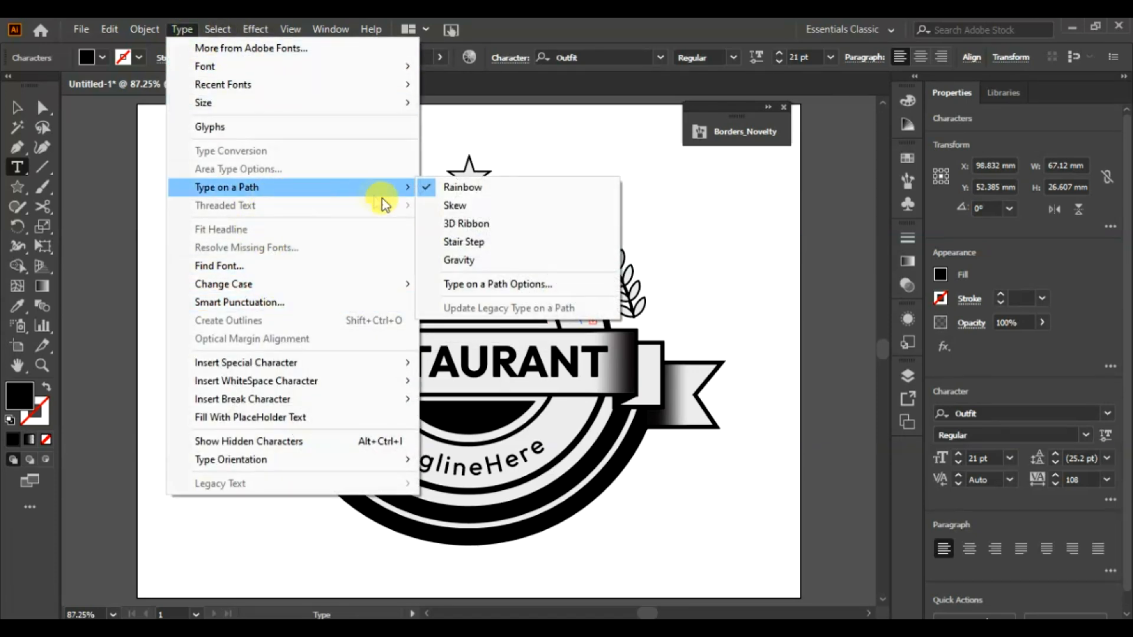
click(495, 286)
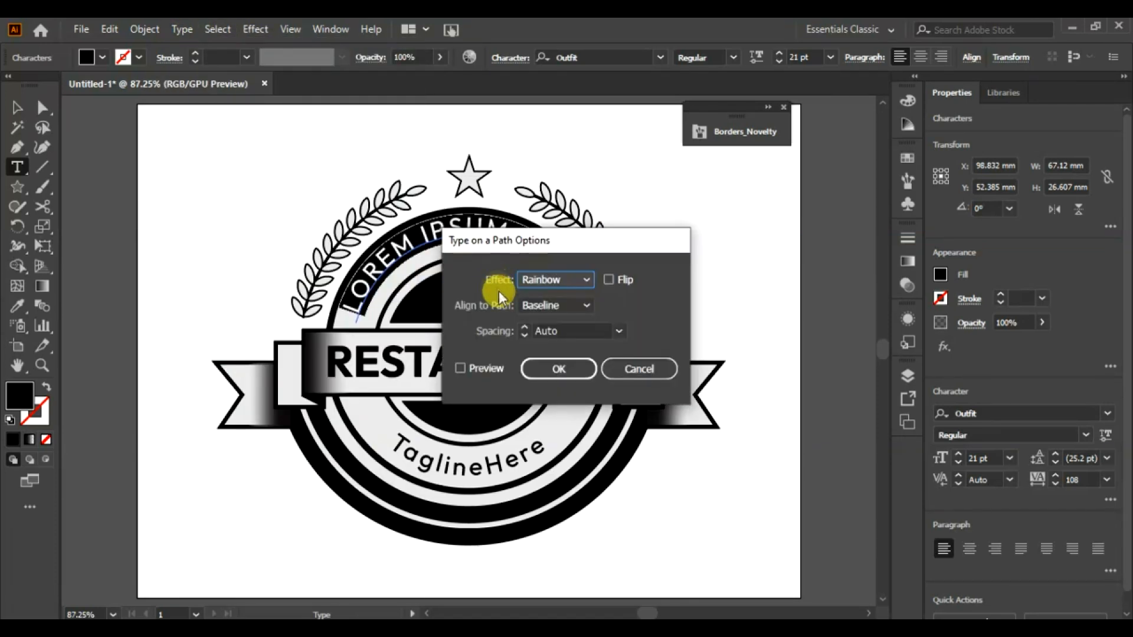
click(491, 368)
click(576, 307)
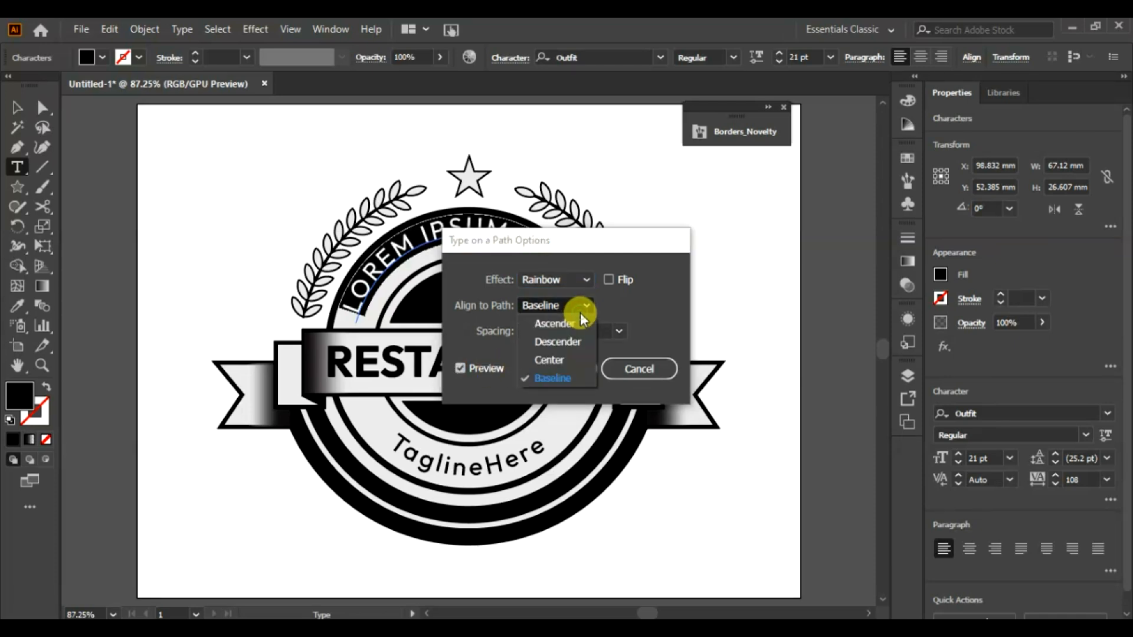
click(555, 362)
click(558, 372)
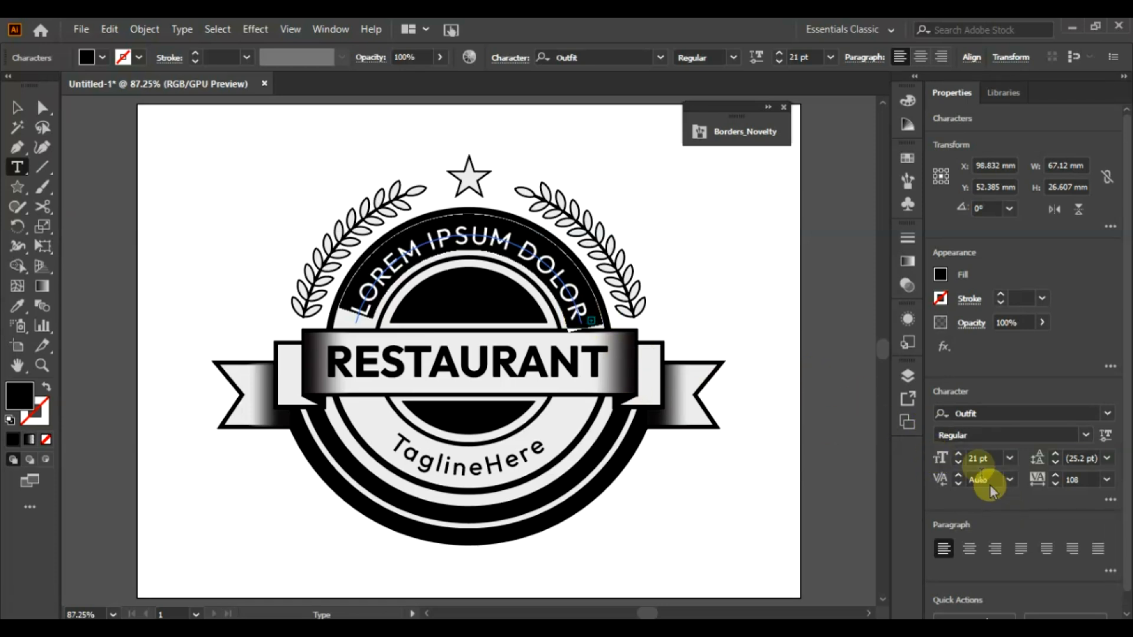
Reduce the upper arc text's font size until LOREM IPSUM DOLOR SIT fits along the path
click(959, 464)
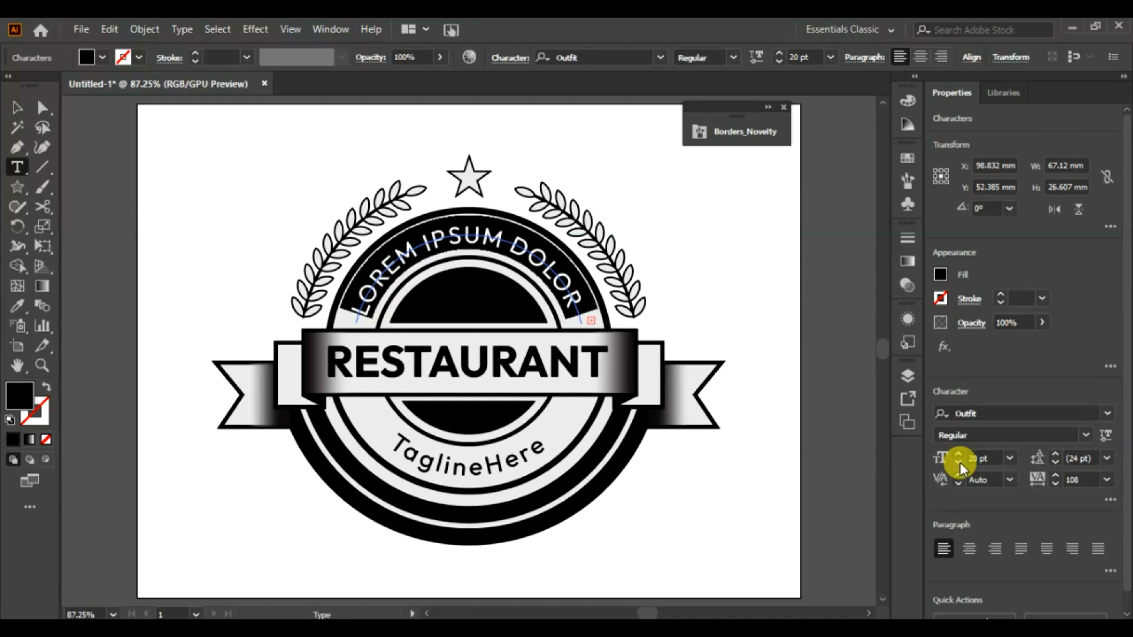
click(959, 463)
click(959, 463)
click(959, 463)
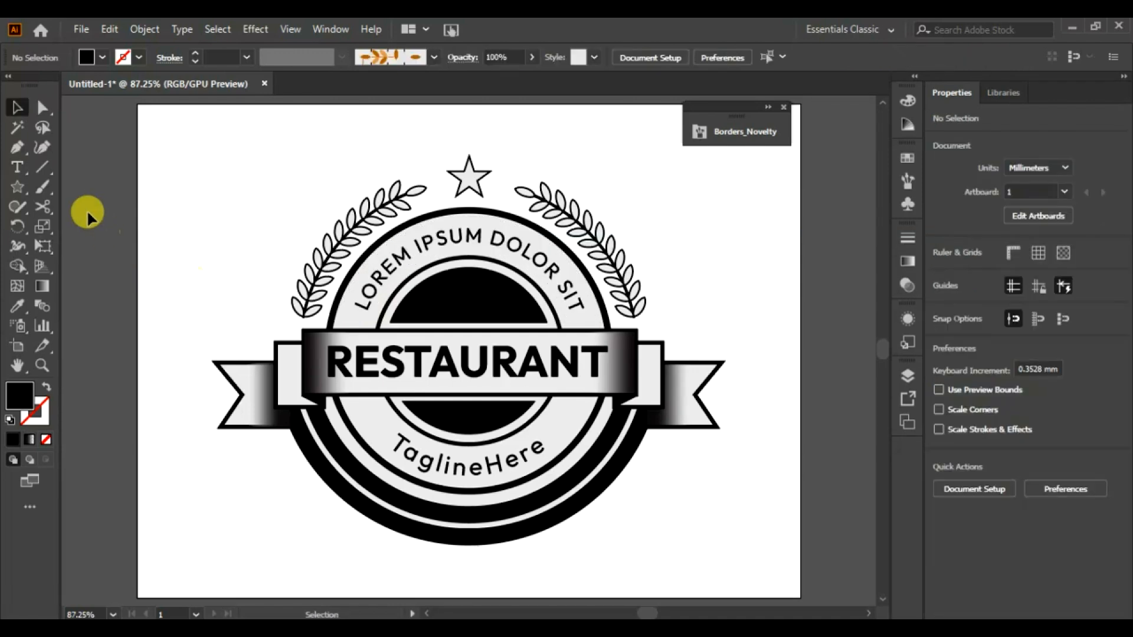
Draw a small star about 7.5 mm wide beside the badge and copy the top star's fill and stroke onto it
click(18, 187)
mouse_move(168, 231)
mouse_down()
mouse_move(184, 248)
mouse_move(176, 241)
mouse_up()
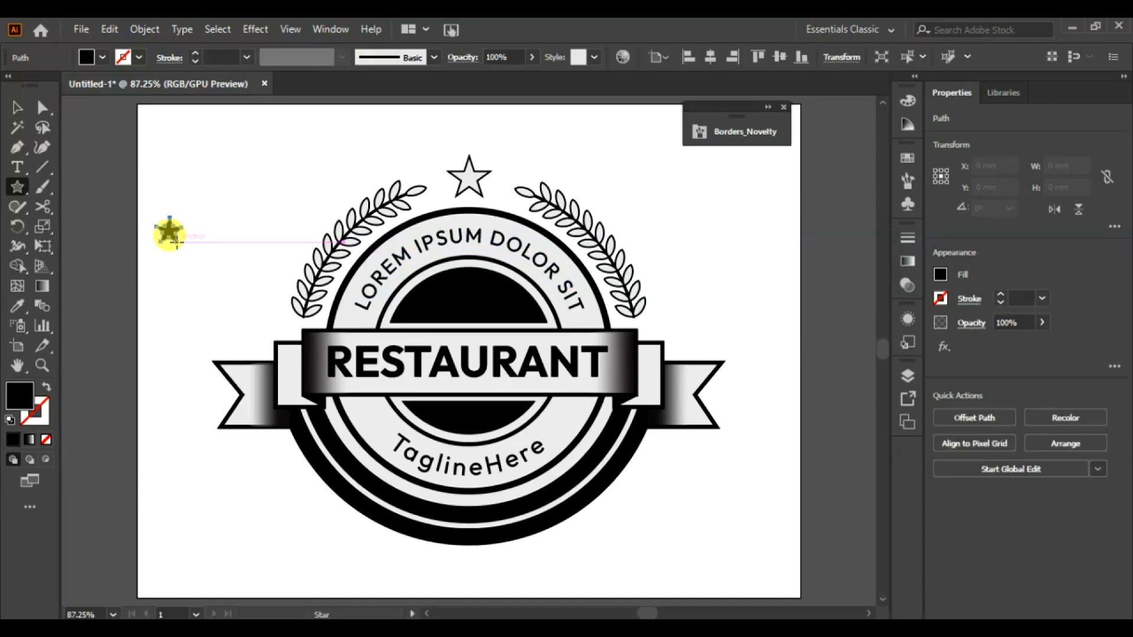
click(17, 305)
click(466, 176)
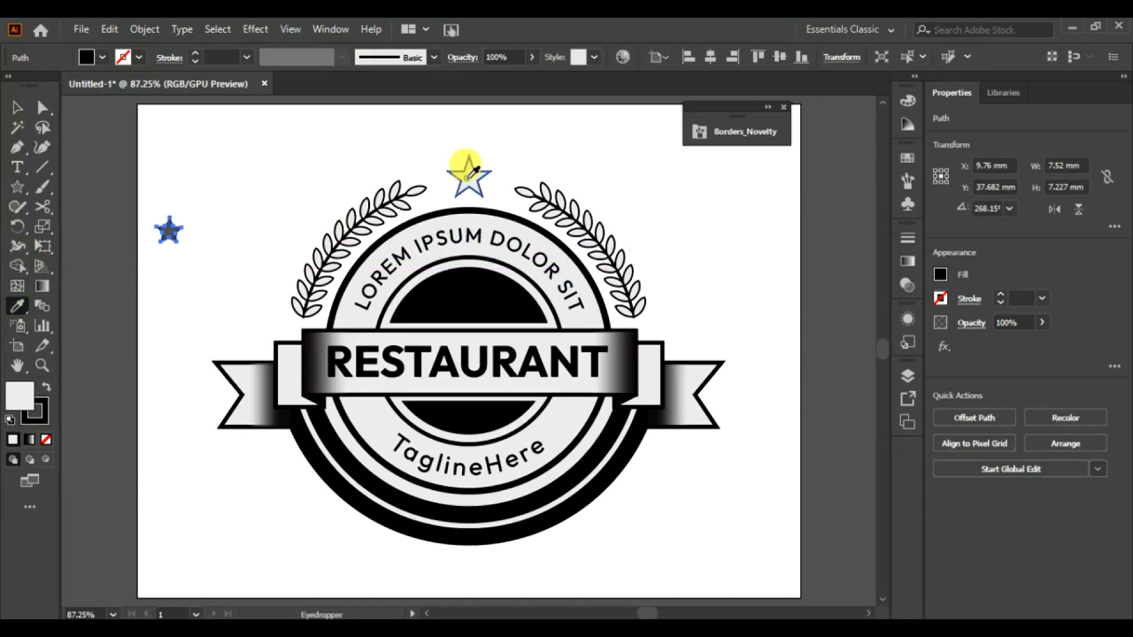
Place small tilted stars on the ring at both ends of TaglineHere, nudging the right one into position
click(17, 108)
click(173, 177)
drag(171, 233, 562, 434)
key(Right)
key(Right)
key(Right)
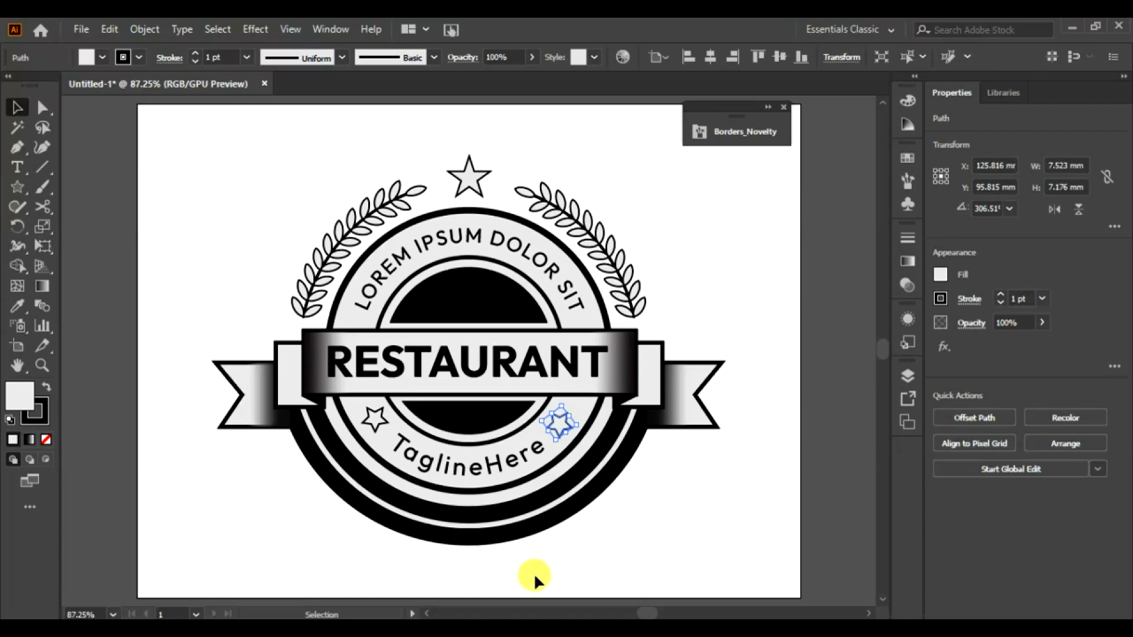
click(705, 281)
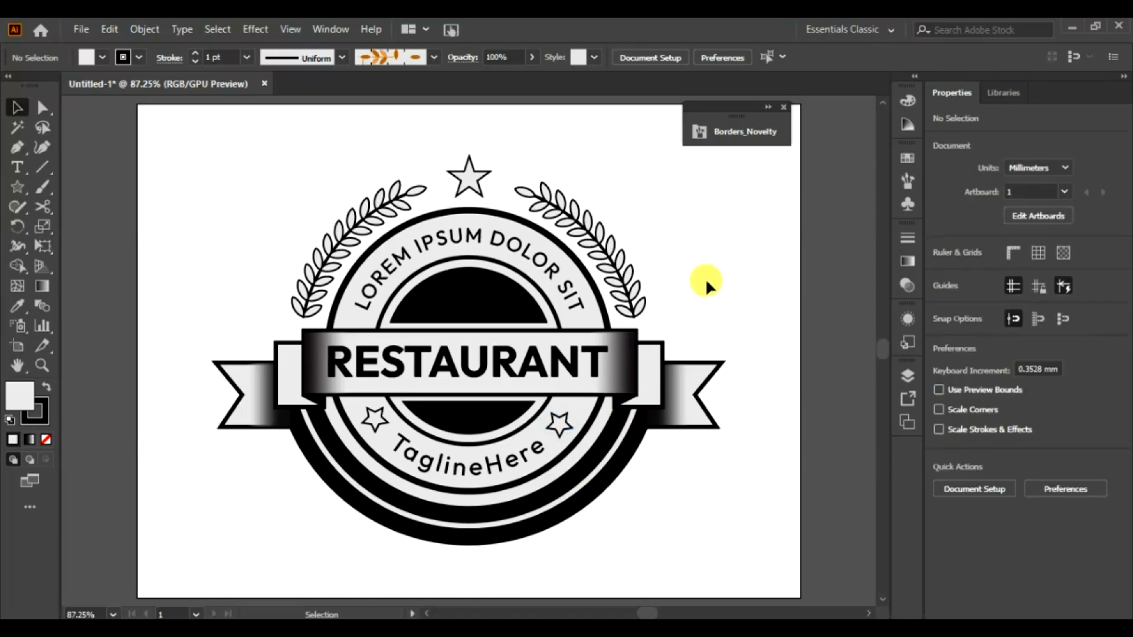